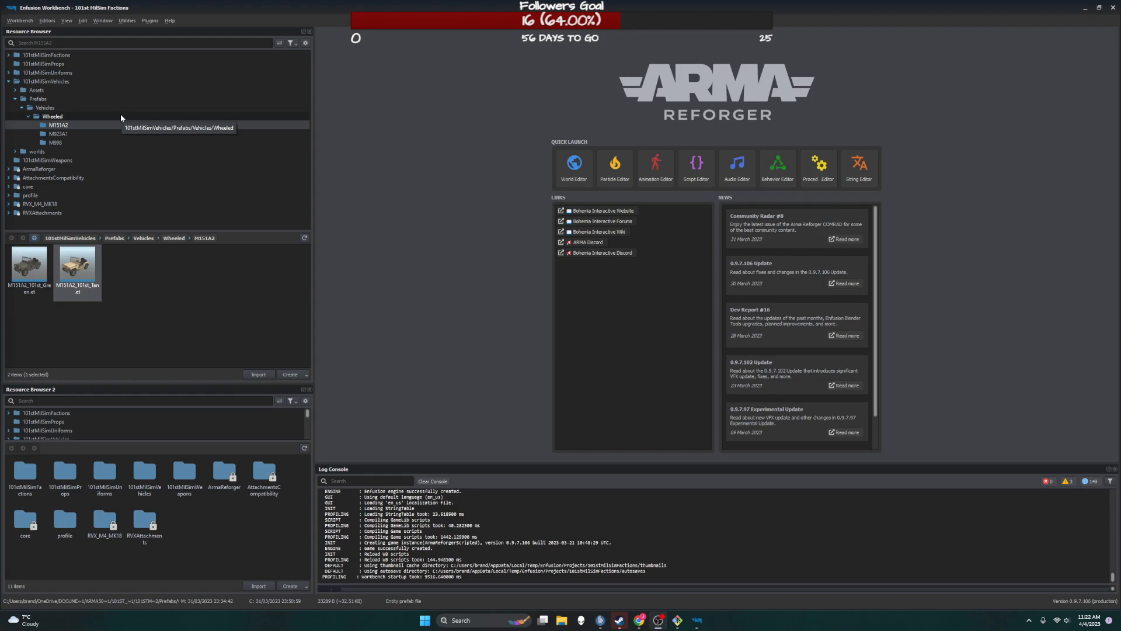
# - Collapse the 101stMilSimVehicles folder and review the Faction Creation wiki page in Chrome through its character variants section
pyautogui.click(9, 81)
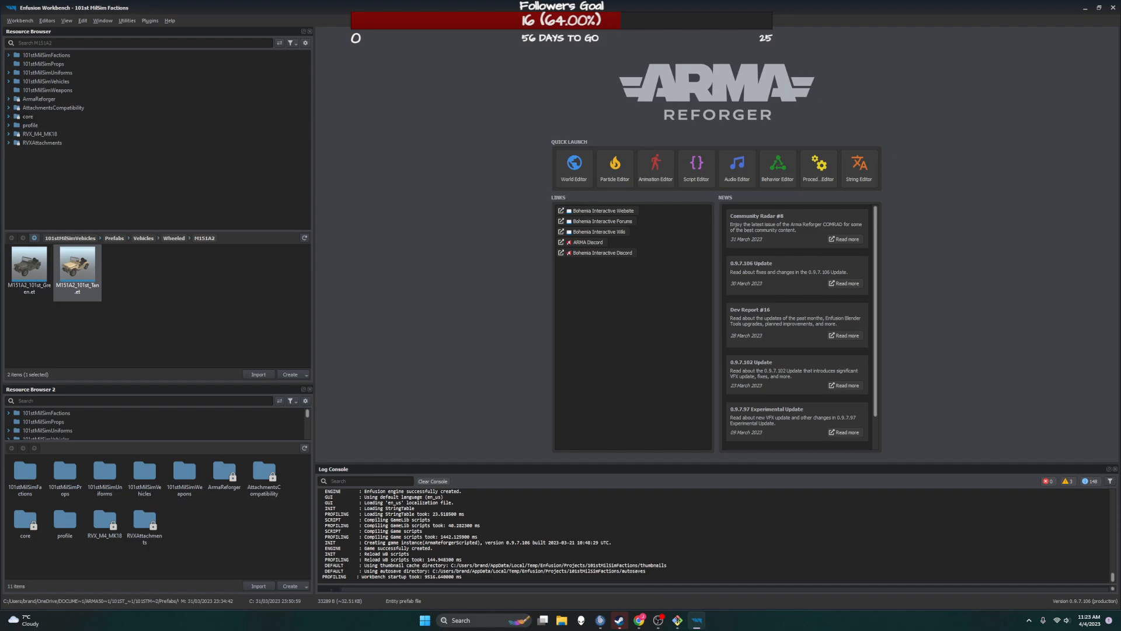
pyautogui.hotkey('alt', 'Tab')
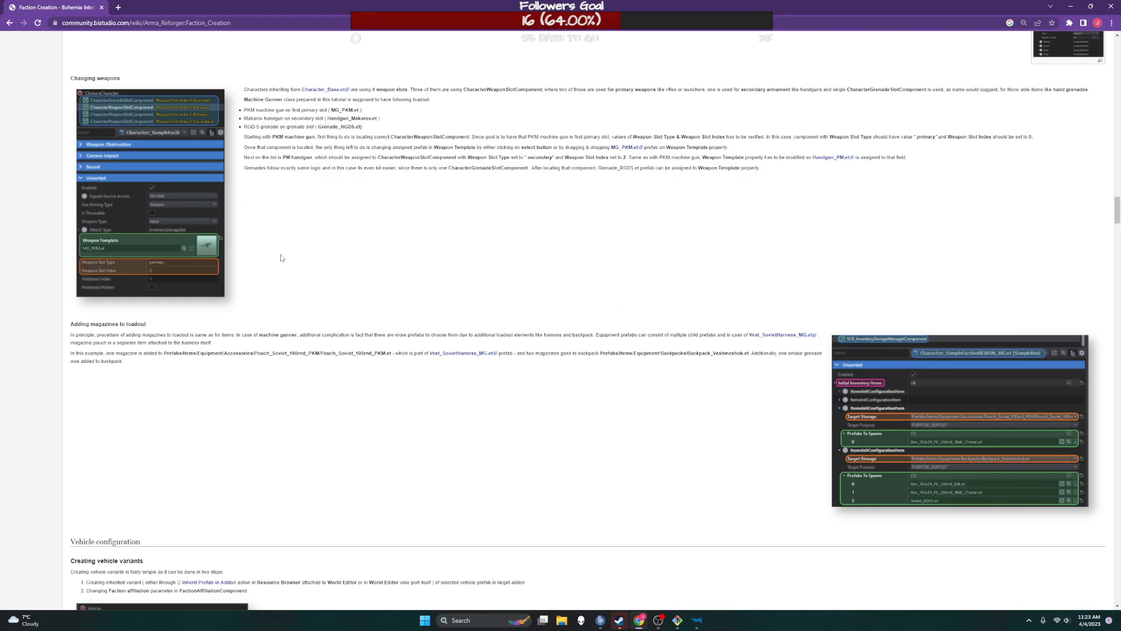
pyautogui.scroll(20, 280, 256)
pyautogui.scroll(20, 282, 245)
pyautogui.scroll(7, 280, 241)
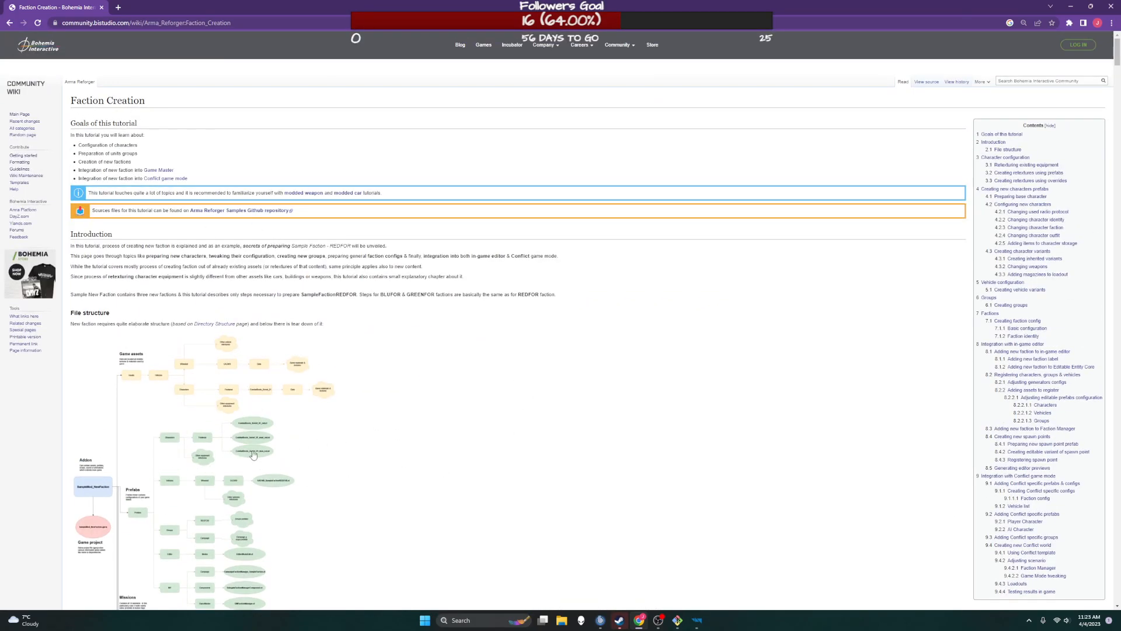
pyautogui.scroll(-5, 413, 415)
pyautogui.scroll(-8, 410, 421)
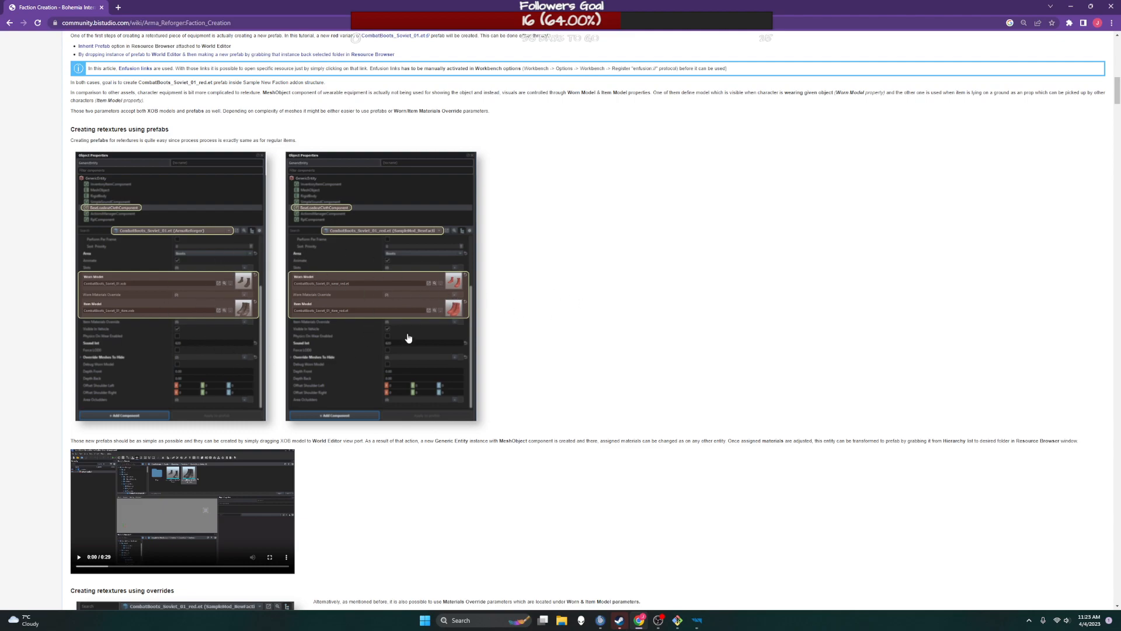
pyautogui.scroll(-7, 550, 430)
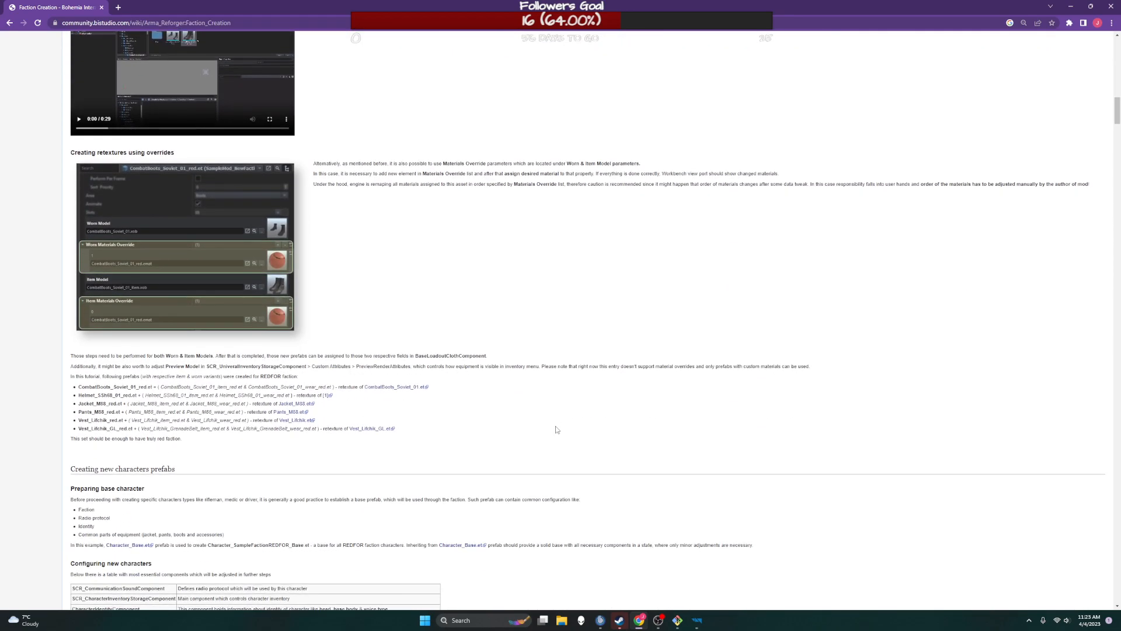
pyautogui.scroll(-5, 556, 430)
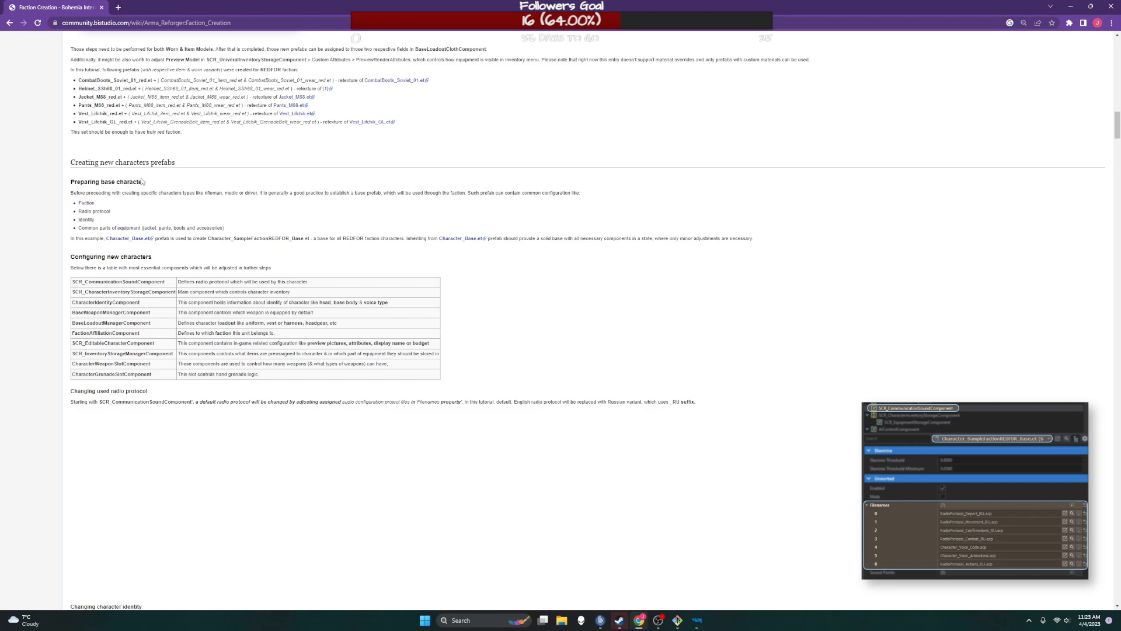
pyautogui.scroll(-20, 169, 194)
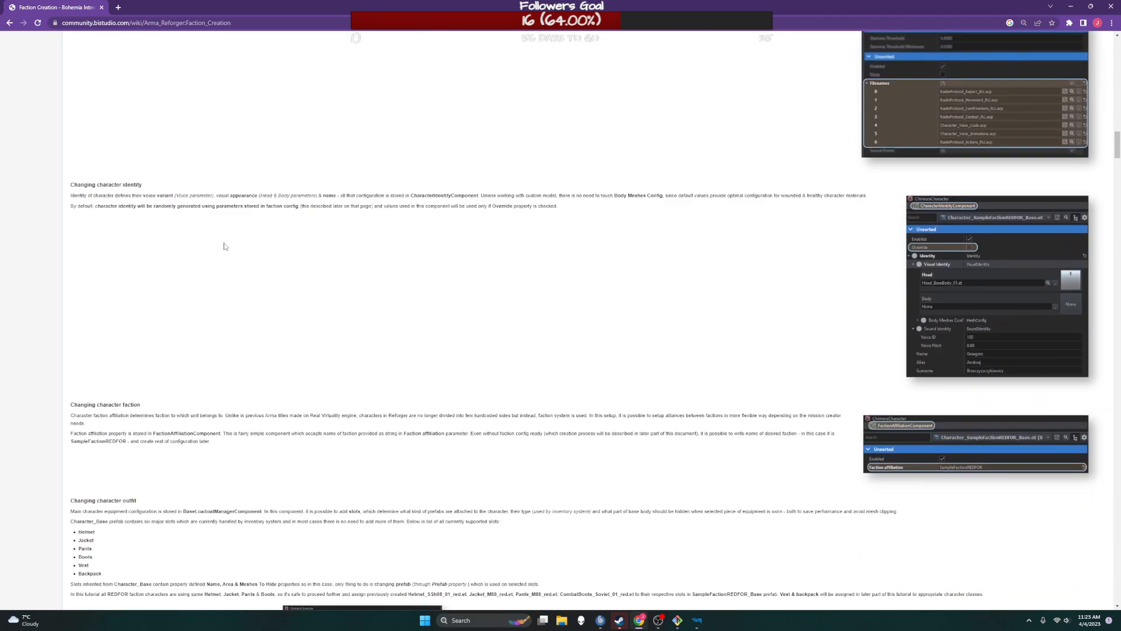
pyautogui.scroll(-6, 224, 246)
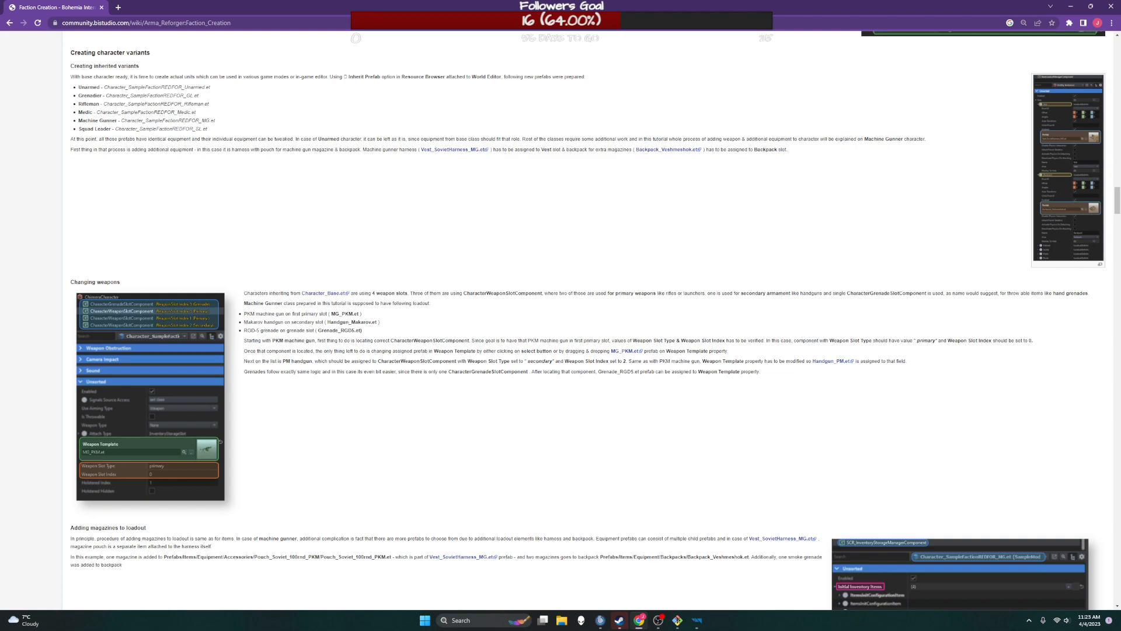
# - Switch back to Enfusion Workbench and open the US_Army_101st folder under 101stMilSimFactions/Prefabs/Characters/Factions/BLUFOR
pyautogui.hotkey('alt', 'Tab')
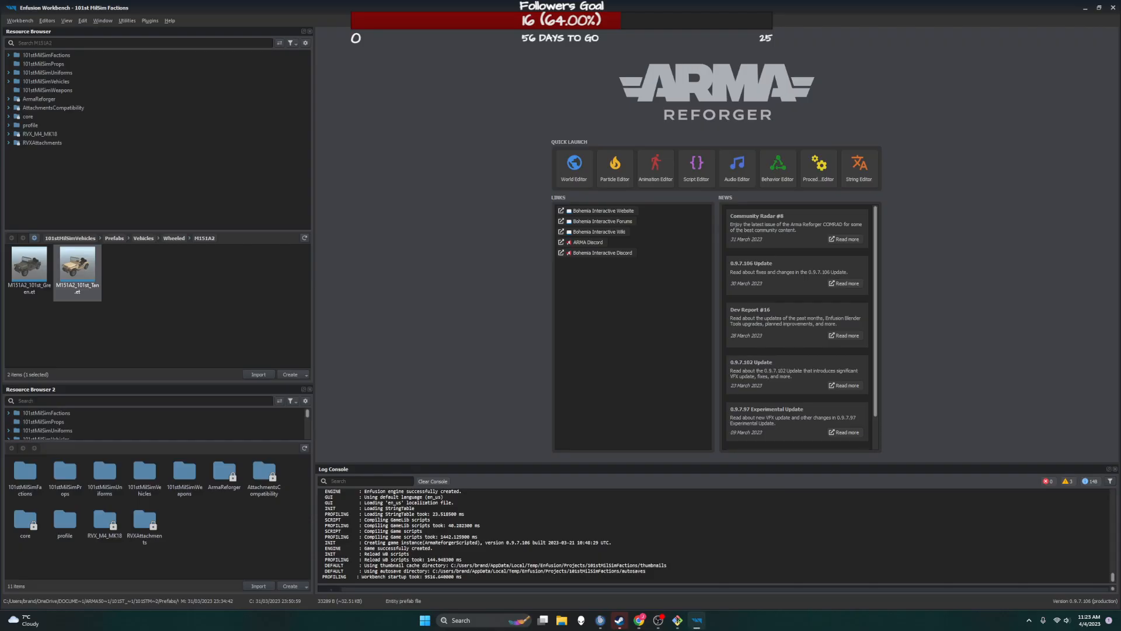
pyautogui.click(8, 55)
pyautogui.click(15, 64)
pyautogui.click(21, 73)
pyautogui.click(28, 82)
pyautogui.click(35, 90)
pyautogui.click(69, 99)
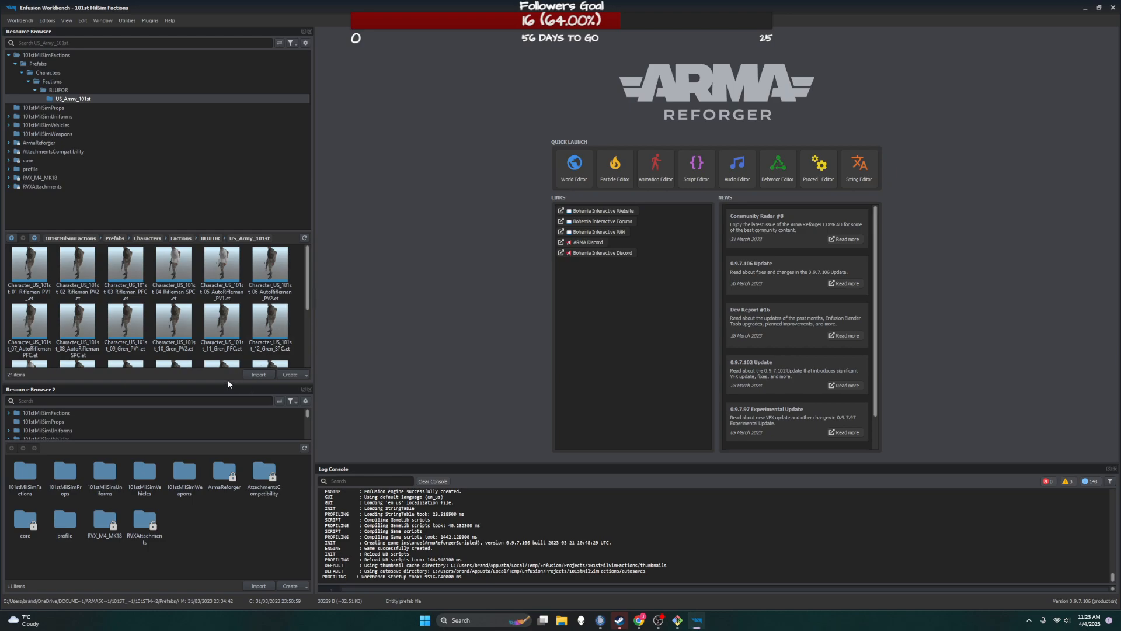
# - Enlarge the first resource browser's file area and shrink its thumbnails so all the character prefabs fit without scrolling
pyautogui.moveTo(226, 383); pyautogui.dragTo(226, 464)
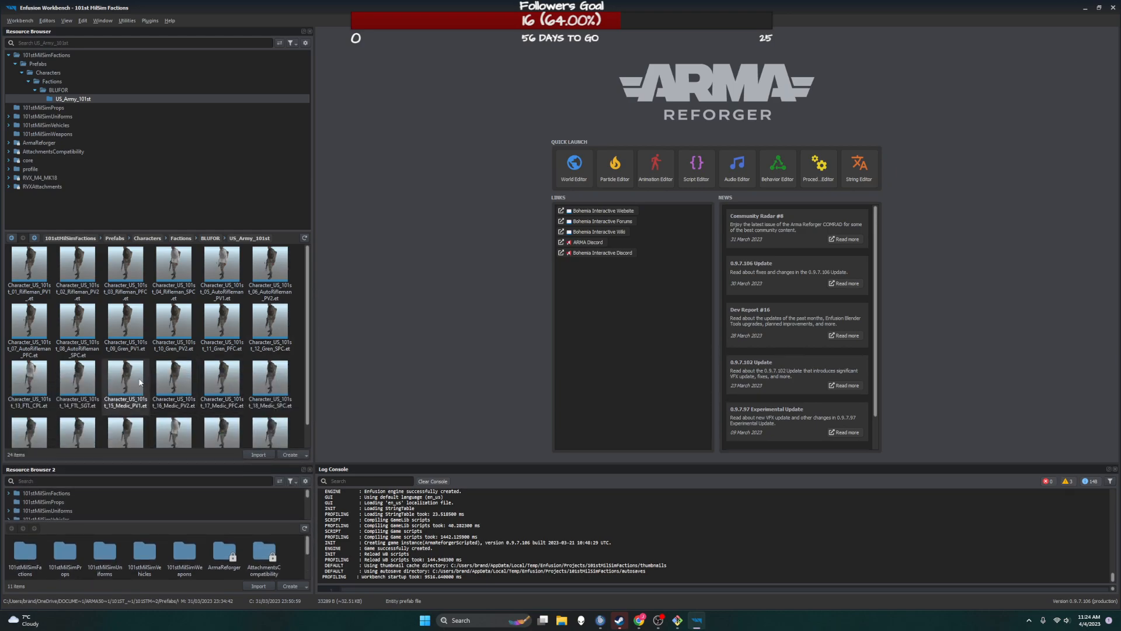
pyautogui.keyDown('ctrl'); pyautogui.scroll(3, 169, 397); pyautogui.keyUp('ctrl')
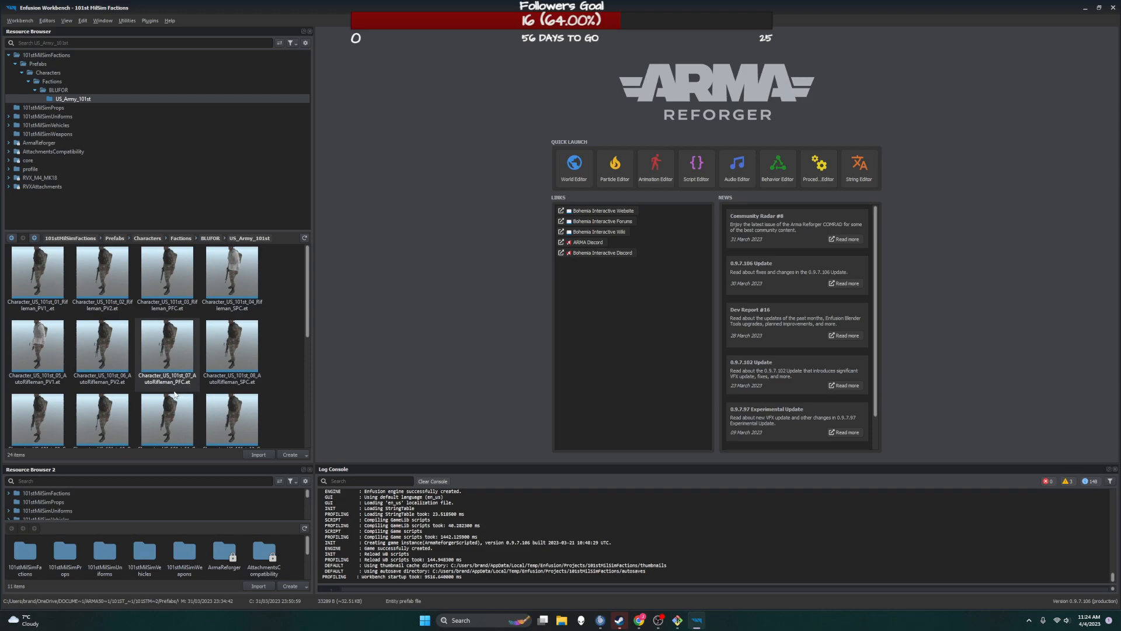
pyautogui.keyDown('ctrl'); pyautogui.scroll(-3, 197, 350); pyautogui.keyUp('ctrl')
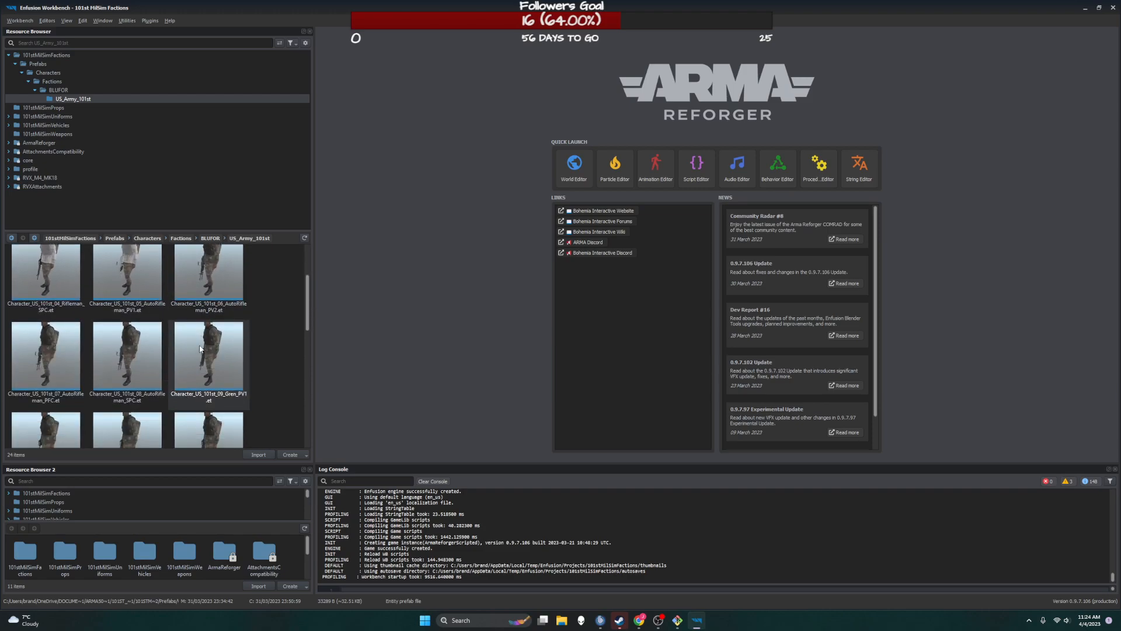
pyautogui.keyDown('ctrl'); pyautogui.scroll(-2, 198, 347); pyautogui.keyUp('ctrl')
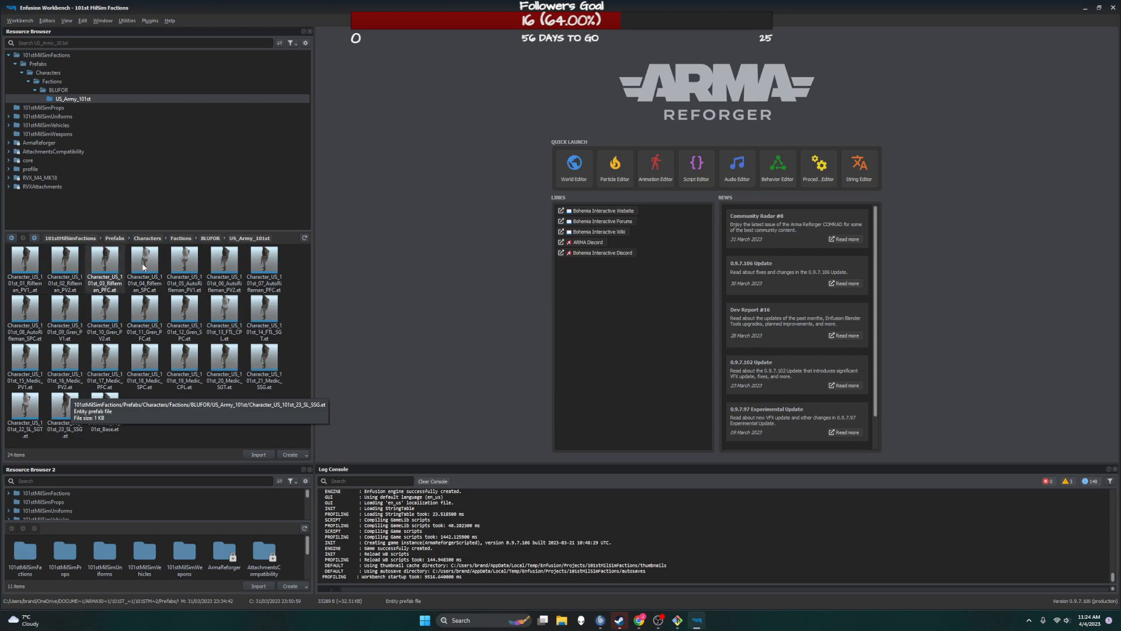
pyautogui.click(234, 308)
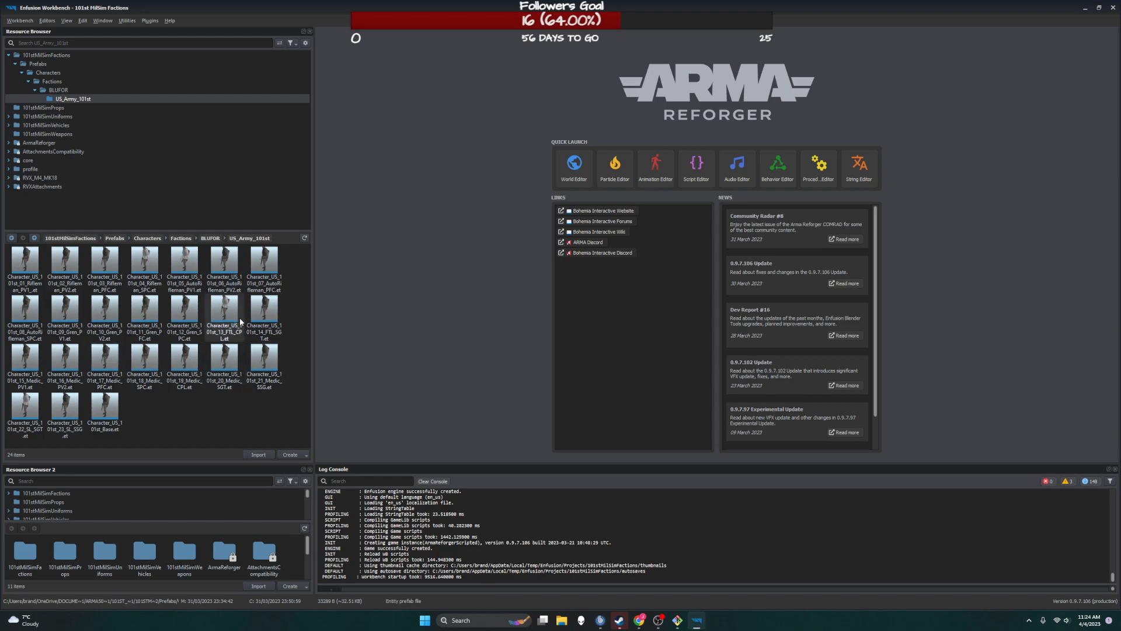
pyautogui.click(181, 266)
pyautogui.click(104, 263)
pyautogui.click(61, 301)
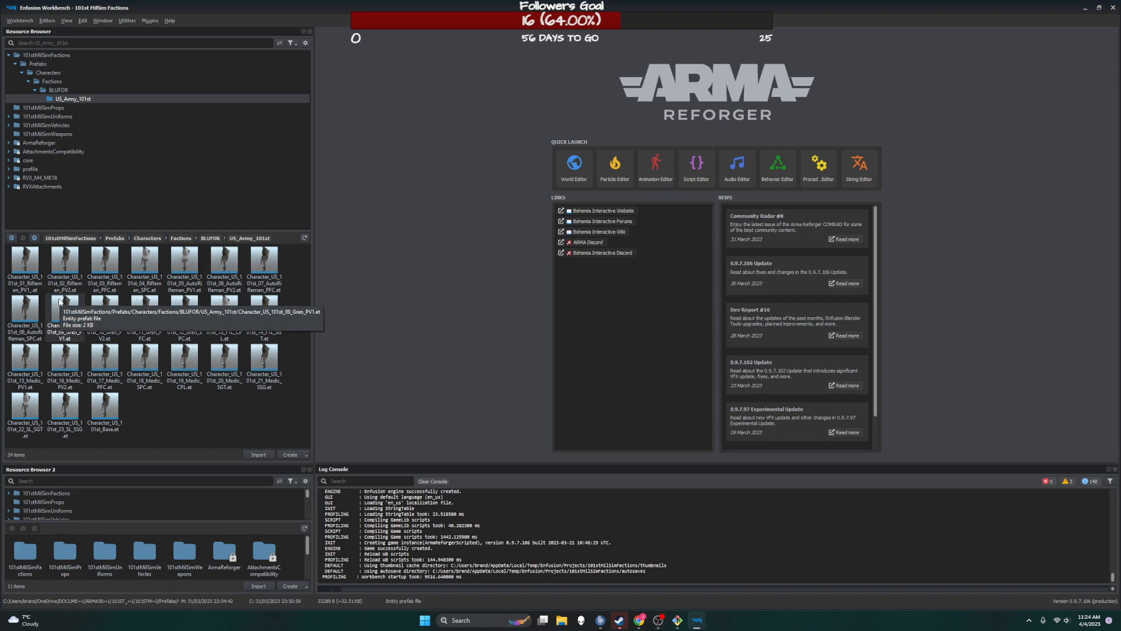
# - Preview the 03_Rifleman_PFC, 06_AutoRifleman_PV2, 13_FTL_CPL, 11_Gren_PFC and 10_Gren_PV2 character prefabs and inspect their uniforms and gear
pyautogui.doubleClick(104, 263)
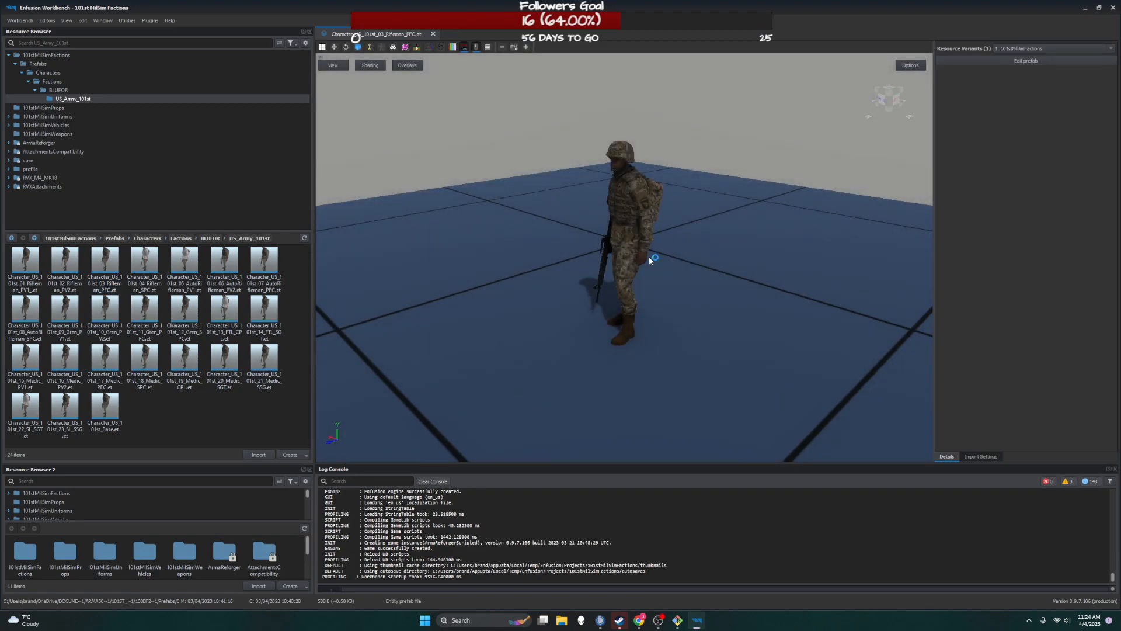
pyautogui.moveTo(643, 222); pyautogui.dragTo(616, 267, button='middle')
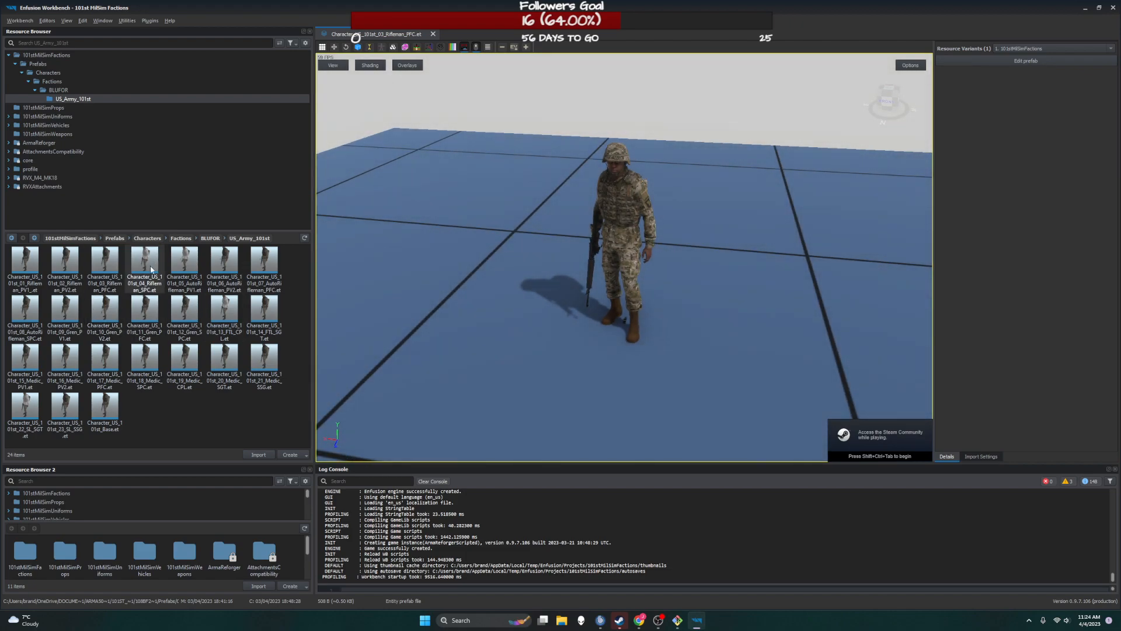
pyautogui.doubleClick(224, 260)
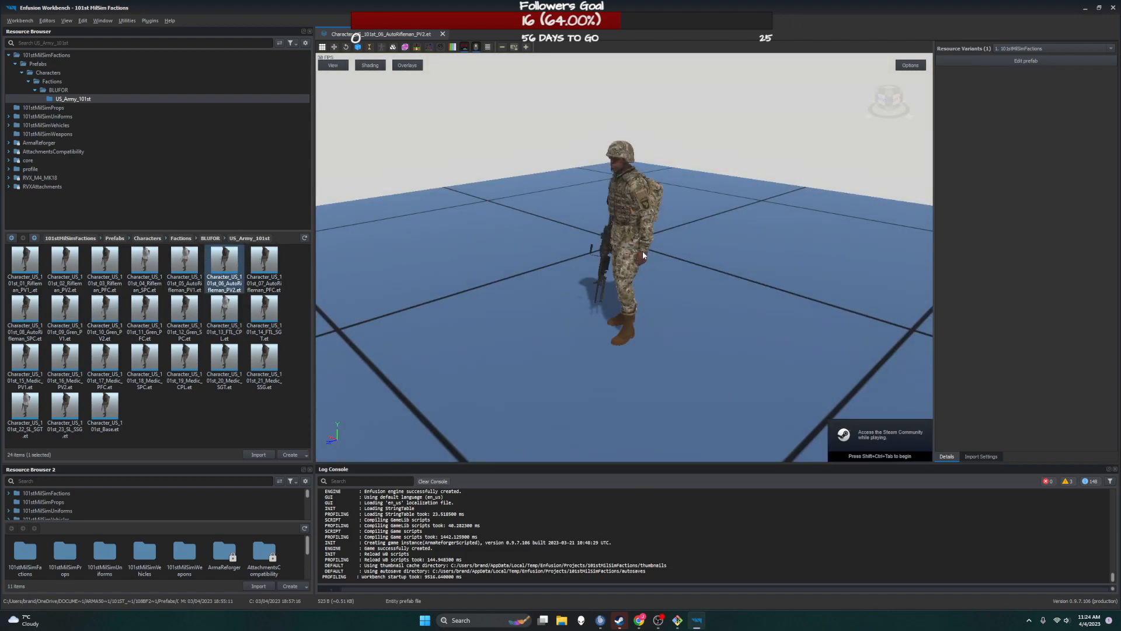
pyautogui.doubleClick(214, 313)
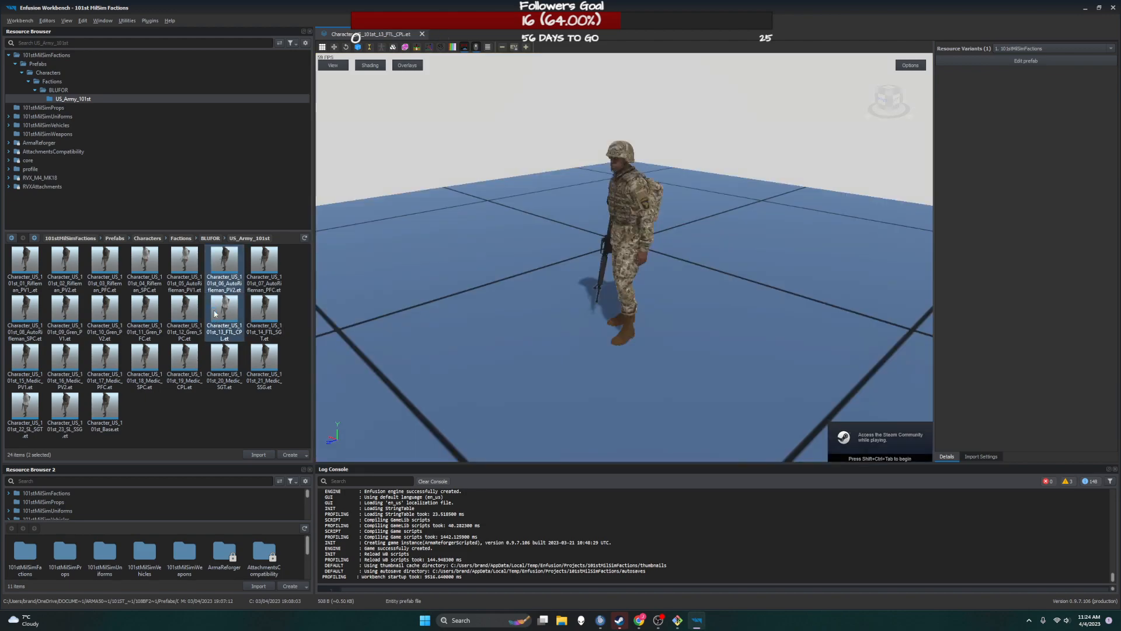
pyautogui.doubleClick(157, 314)
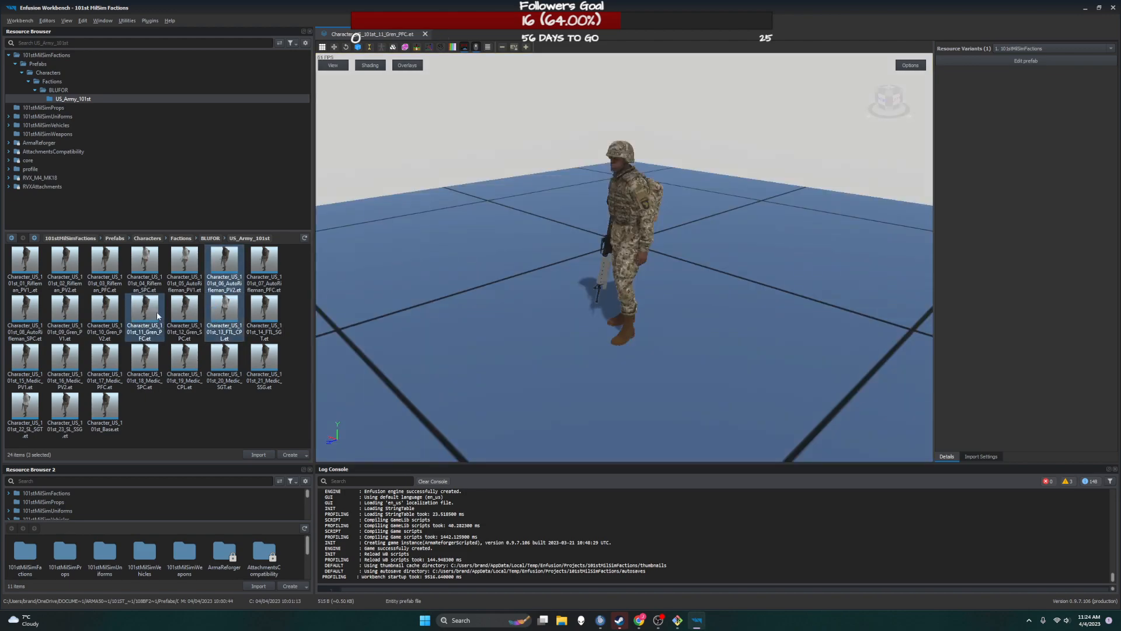
pyautogui.doubleClick(102, 313)
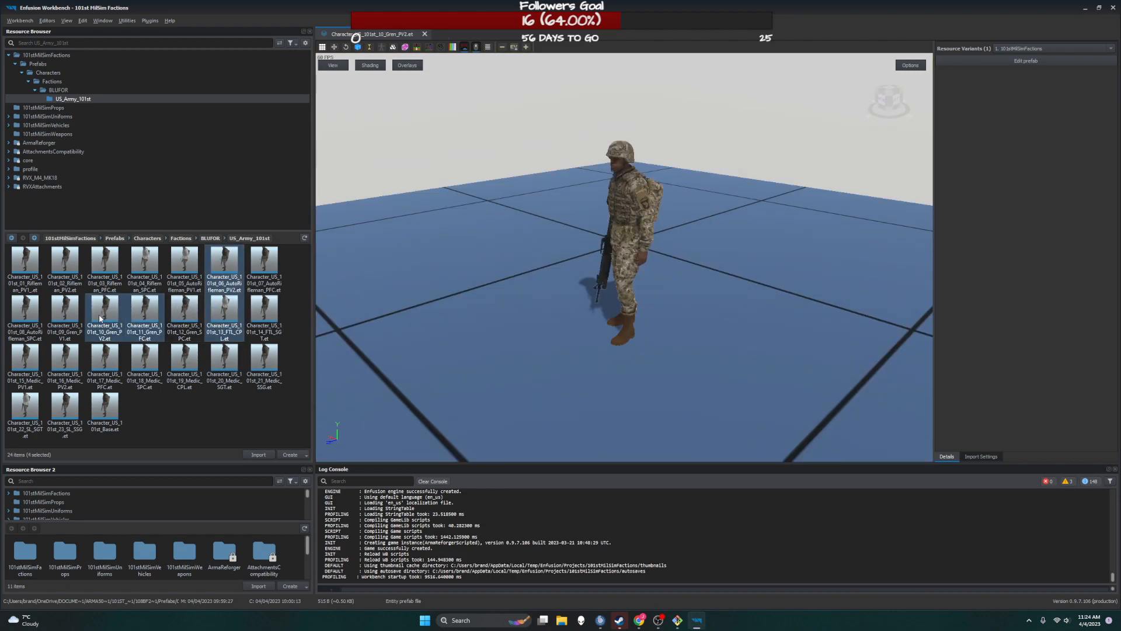
pyautogui.moveTo(473, 321); pyautogui.dragTo(624, 325)
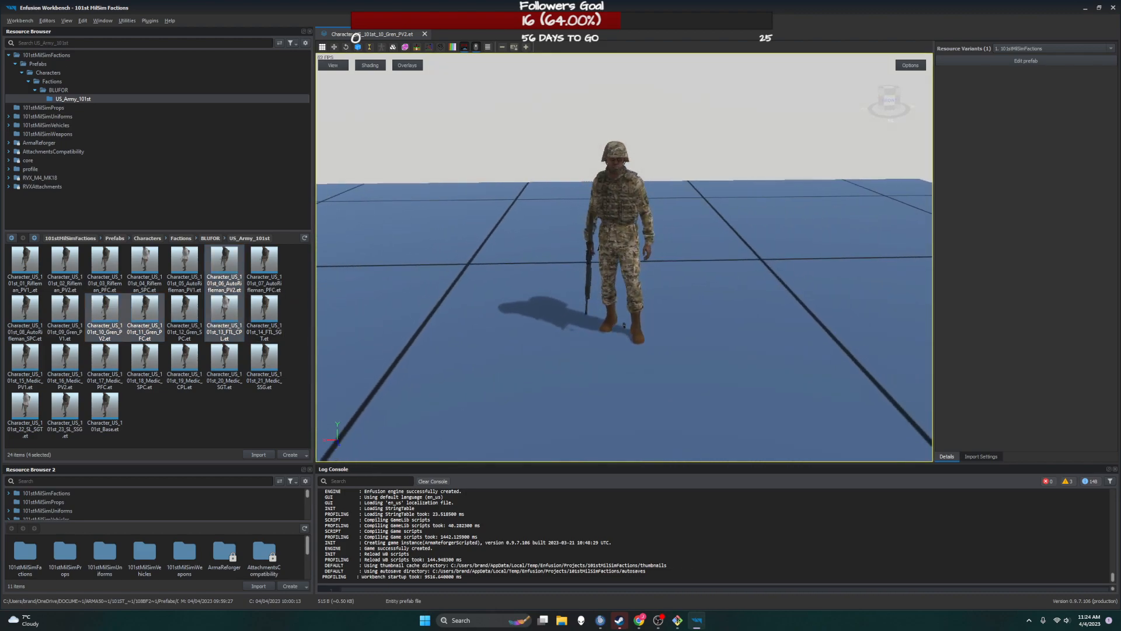
# - Clear the multiple selection, open the Character_US_101st_09_Gren_PV1 prefab and inspect its uniform from several angles
pyautogui.keyDown('ctrl'); pyautogui.click(107, 313); pyautogui.keyUp('ctrl')
pyautogui.keyDown('ctrl'); pyautogui.click(107, 313); pyautogui.keyUp('ctrl')
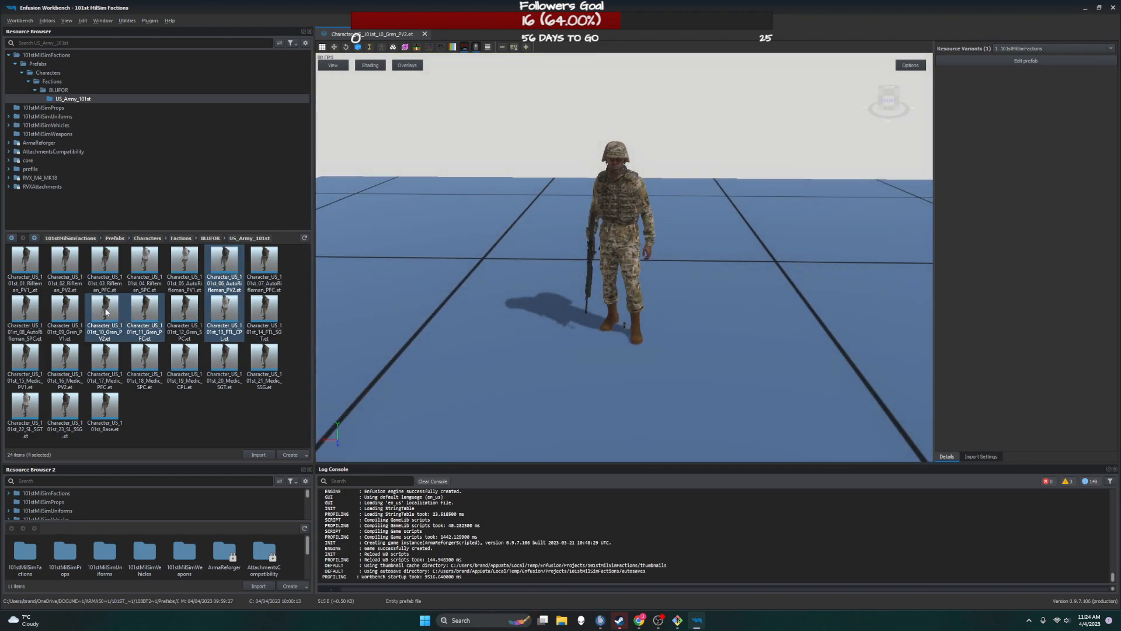
pyautogui.rightClick(106, 313)
pyautogui.click(97, 317)
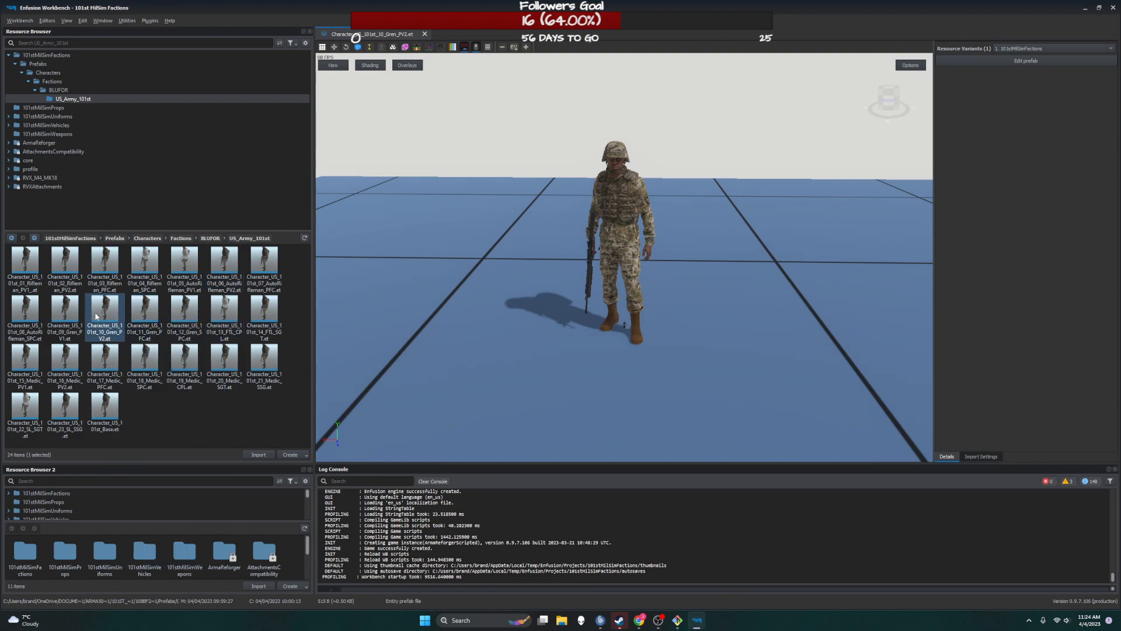
pyautogui.doubleClick(65, 309)
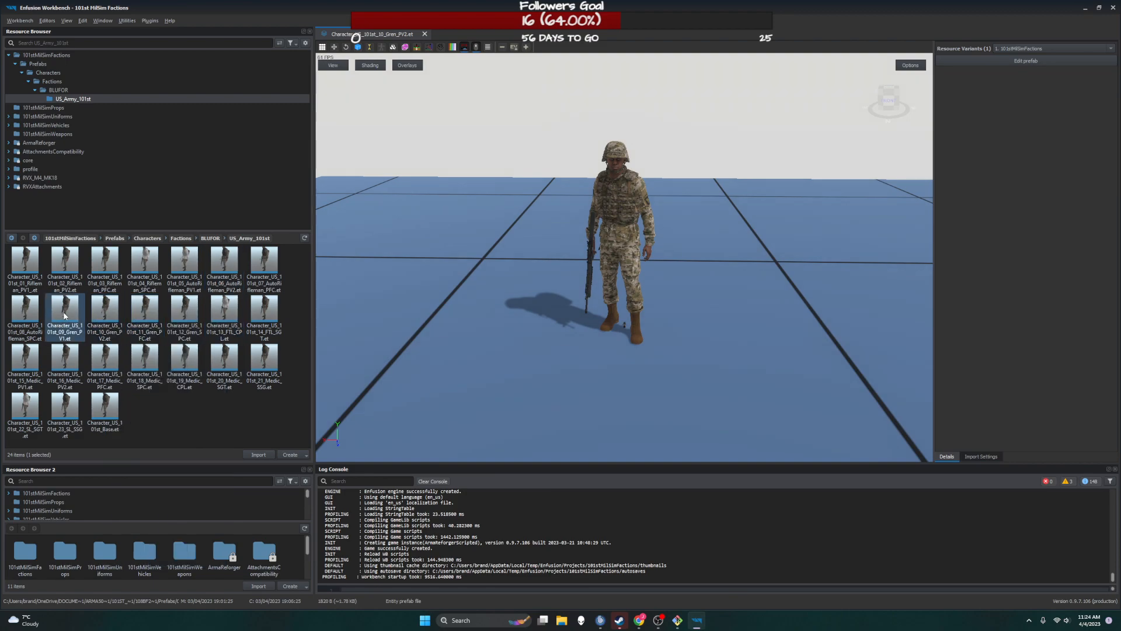
pyautogui.moveTo(644, 241); pyautogui.dragTo(719, 269, button='right')
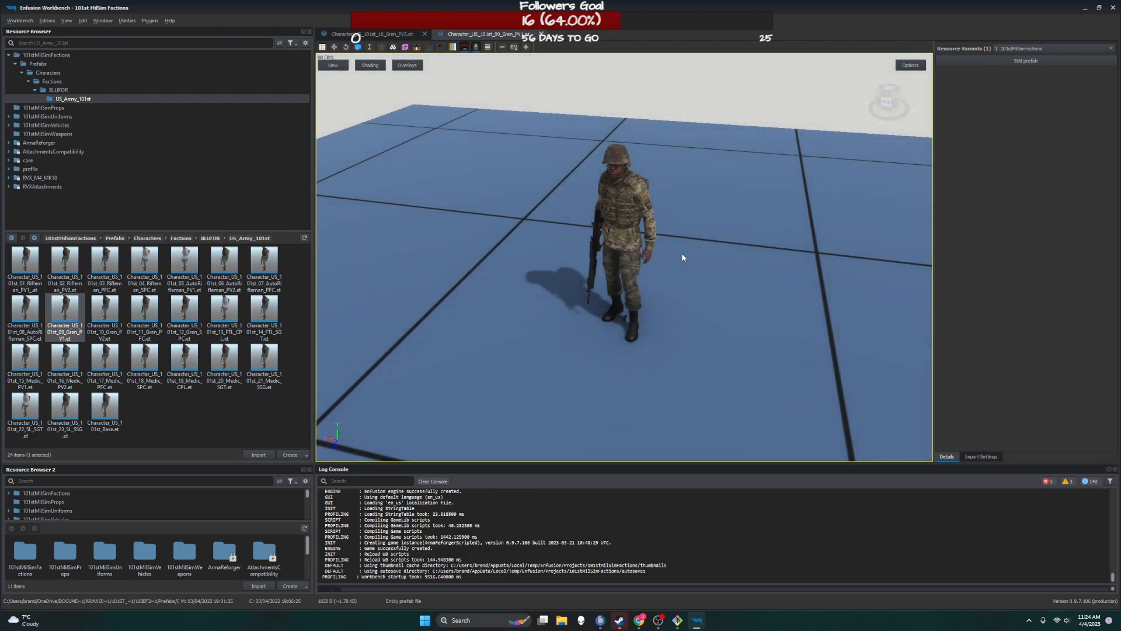
pyautogui.moveTo(827, 253); pyautogui.dragTo(598, 289, button='right')
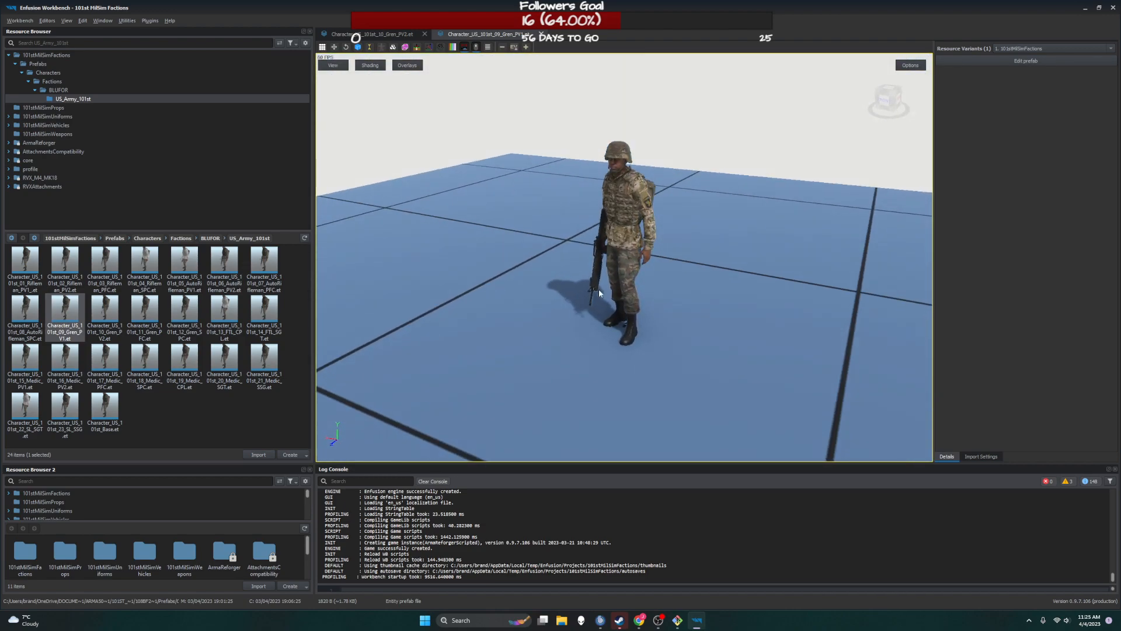
# - Save all unsaved changes and close Enfusion Workbench
pyautogui.click(19, 21)
pyautogui.click(23, 44)
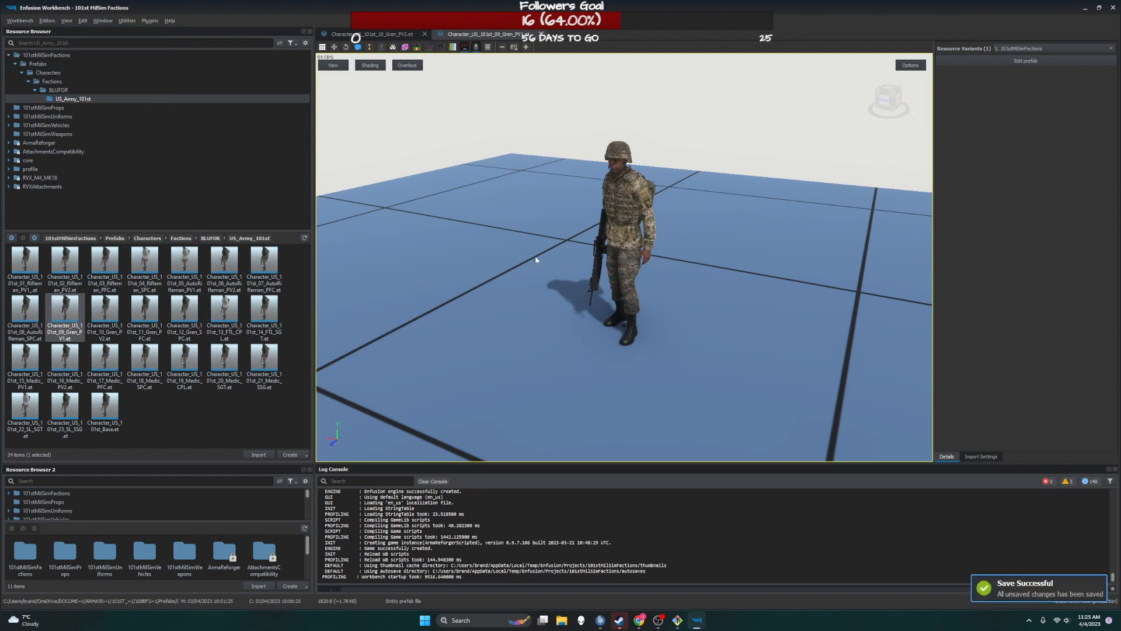
pyautogui.click(1114, 7)
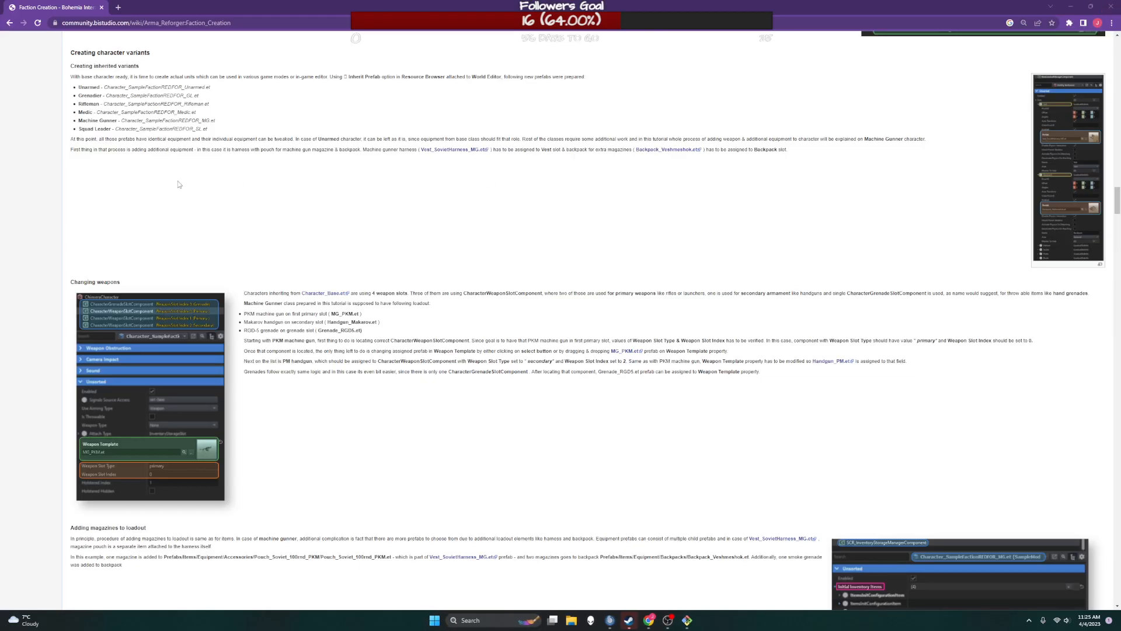
# - Switch to Steam, launch Arma Reforger Tools and reopen the 101st MilSim Factions project in Enfusion Workbench
pyautogui.moveTo(629, 620)
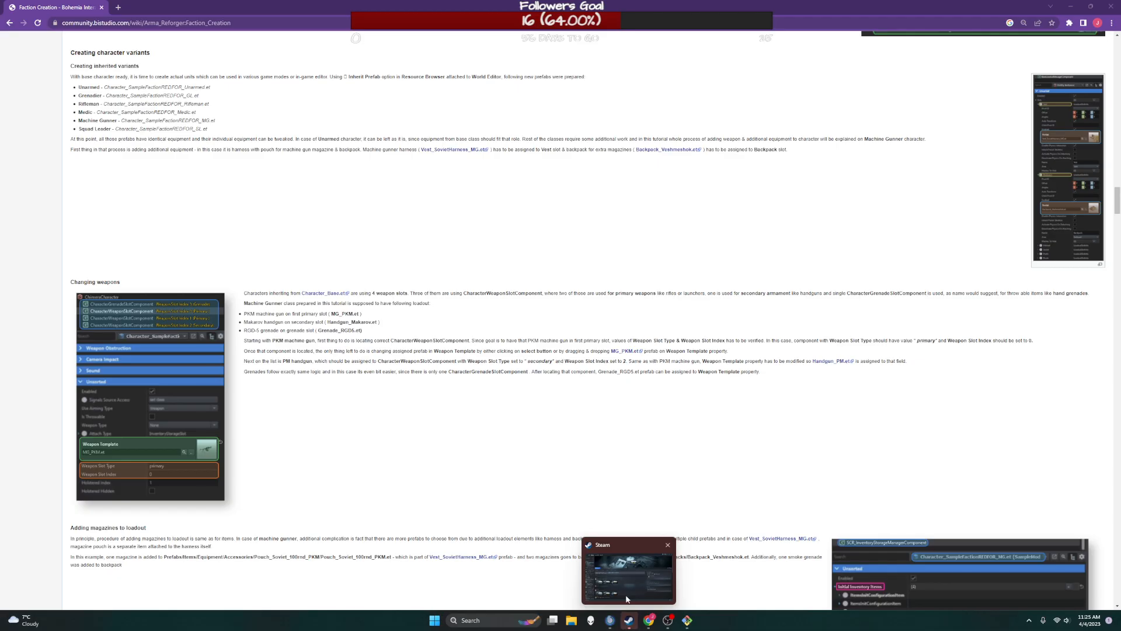
pyautogui.click(628, 575)
pyautogui.click(152, 196)
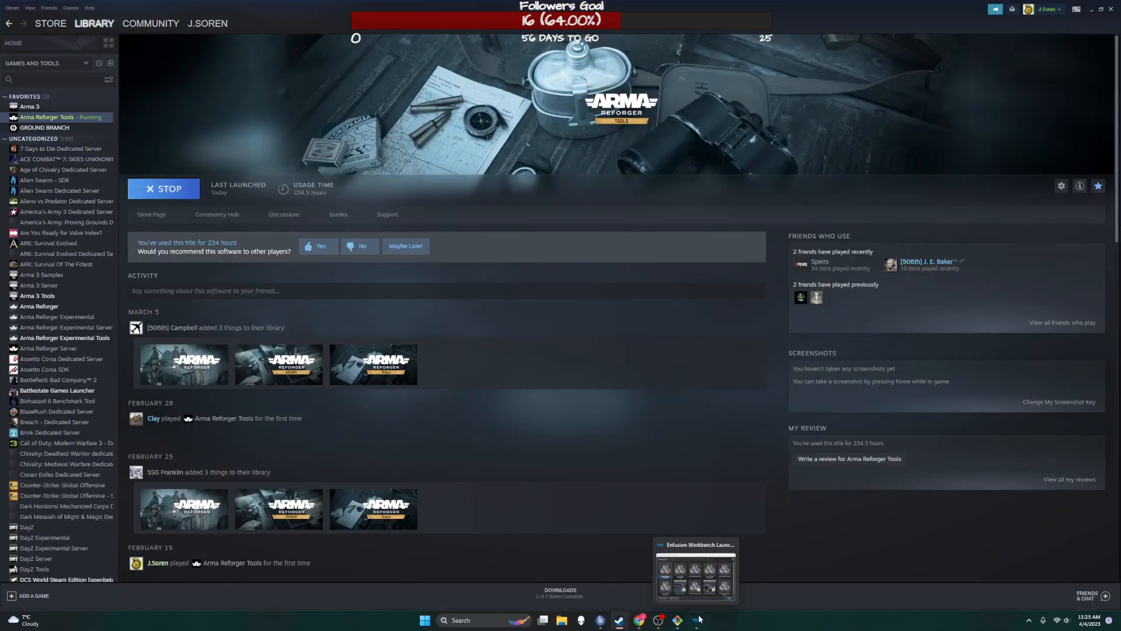
pyautogui.click(695, 384)
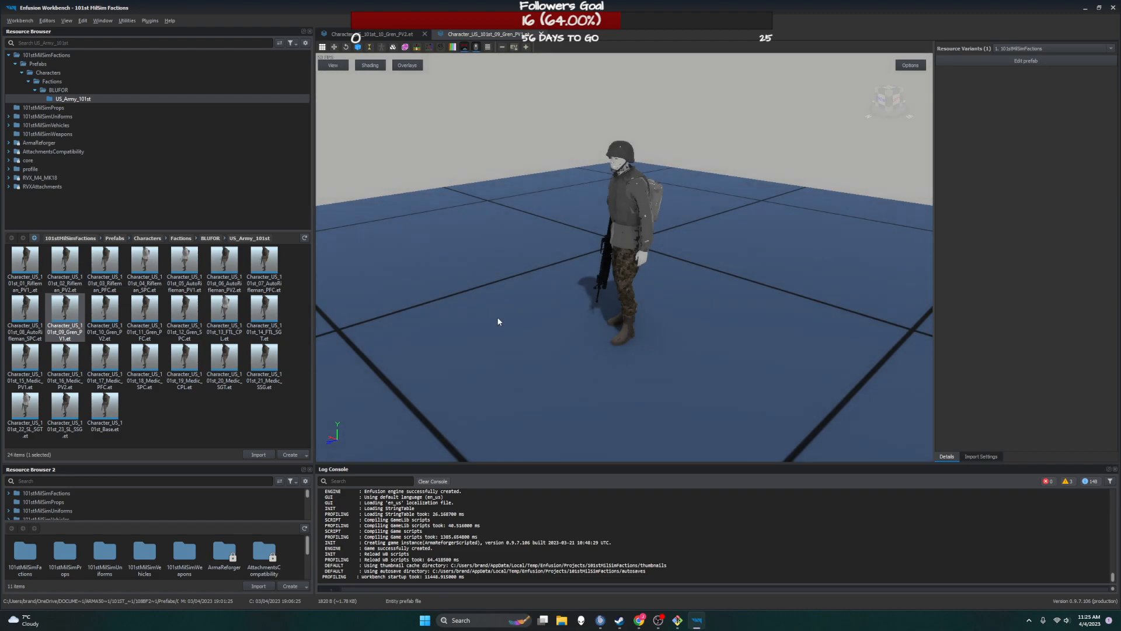
# - Inspect the reloaded 09_Gren_PV1 character's uniform from the front and the side
pyautogui.moveTo(521, 313); pyautogui.dragTo(720, 168)
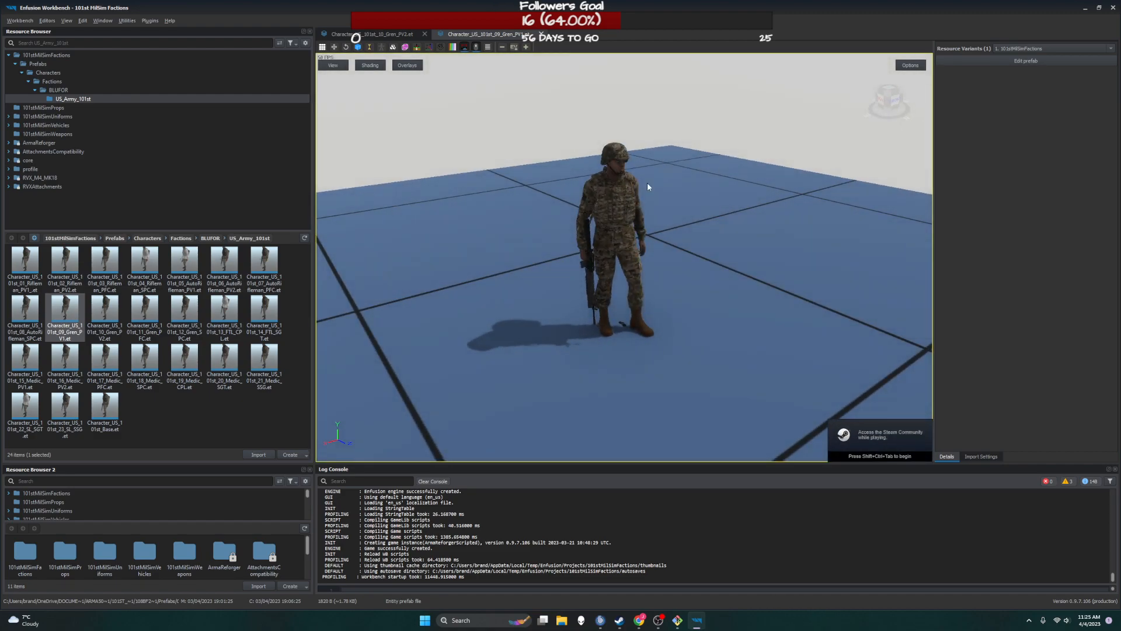
pyautogui.moveTo(653, 220); pyautogui.dragTo(515, 254)
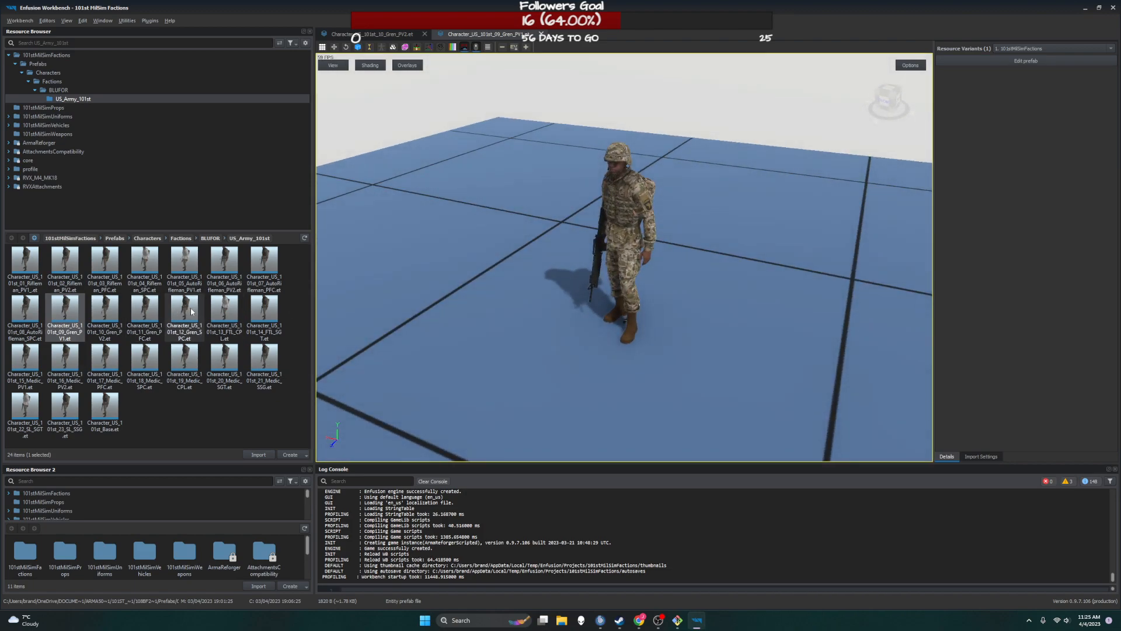
# - Open the Character_US_101st_15_Medic_PV1 and Character_US_101st_16_Medic_PV2 prefabs and inspect the medics' uniforms
pyautogui.doubleClick(33, 365)
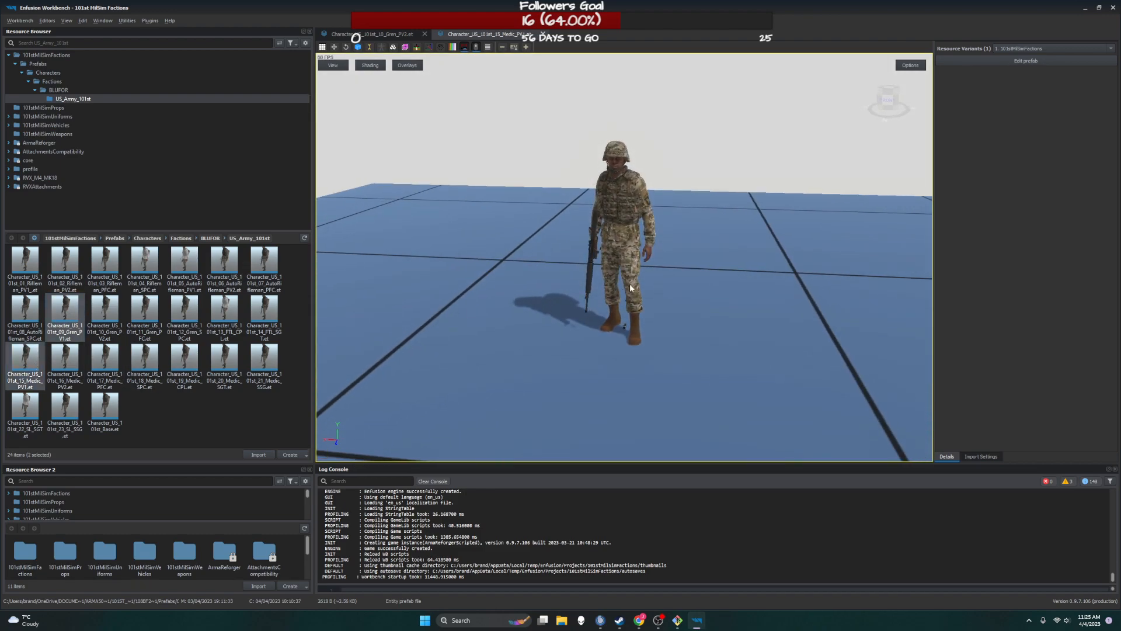
pyautogui.click(33, 368)
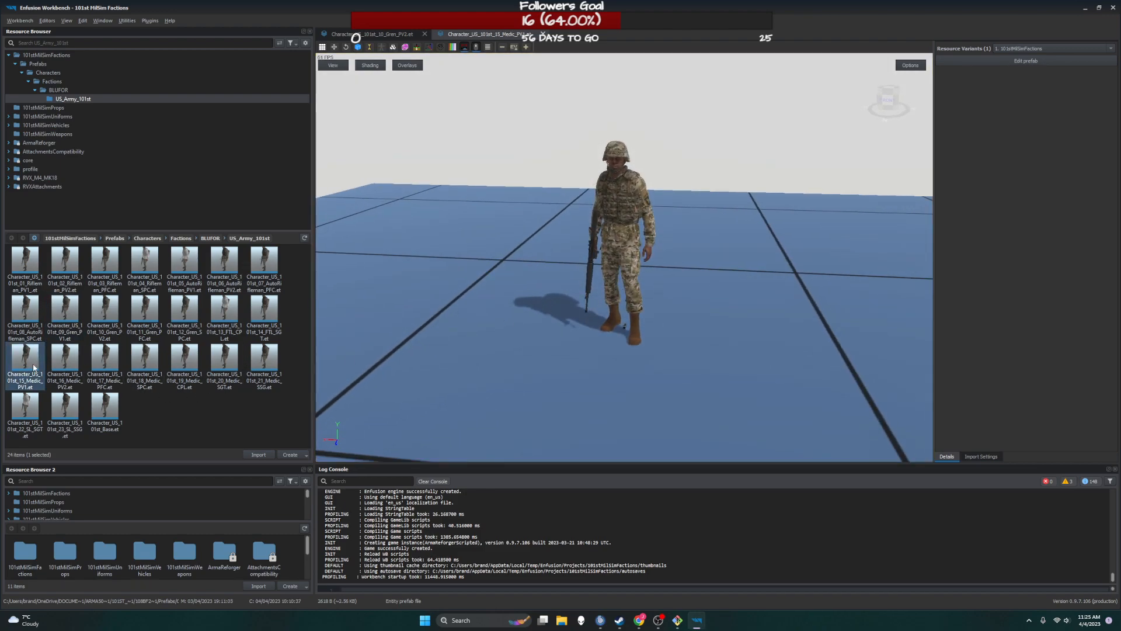
pyautogui.doubleClick(65, 359)
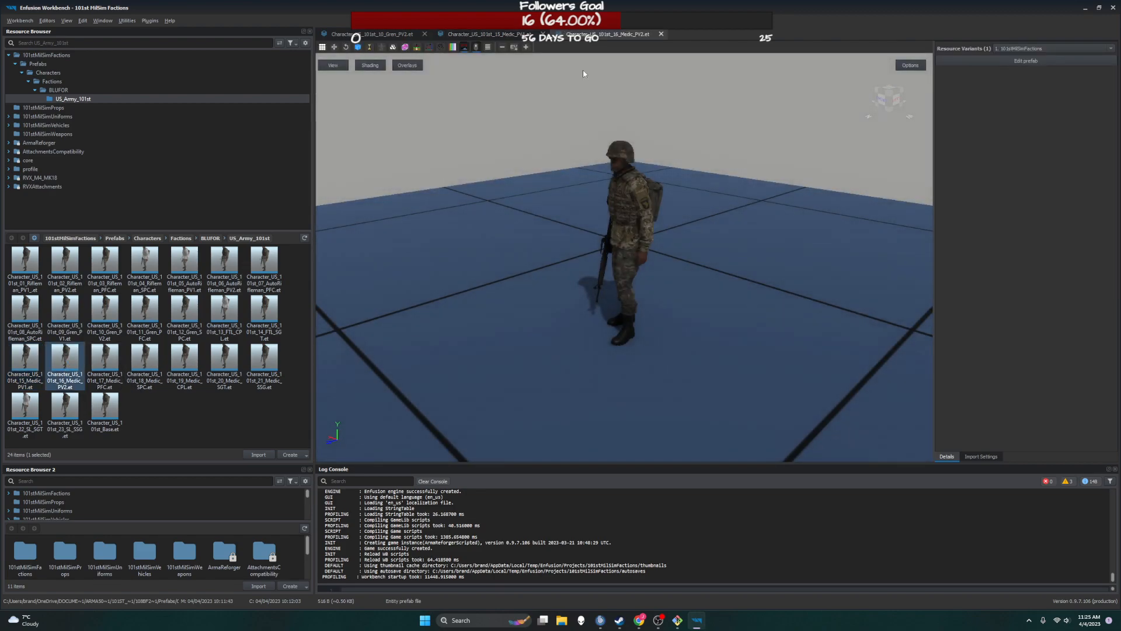
pyautogui.moveTo(621, 234); pyautogui.dragTo(714, 242)
pyautogui.moveTo(630, 252); pyautogui.dragTo(687, 339)
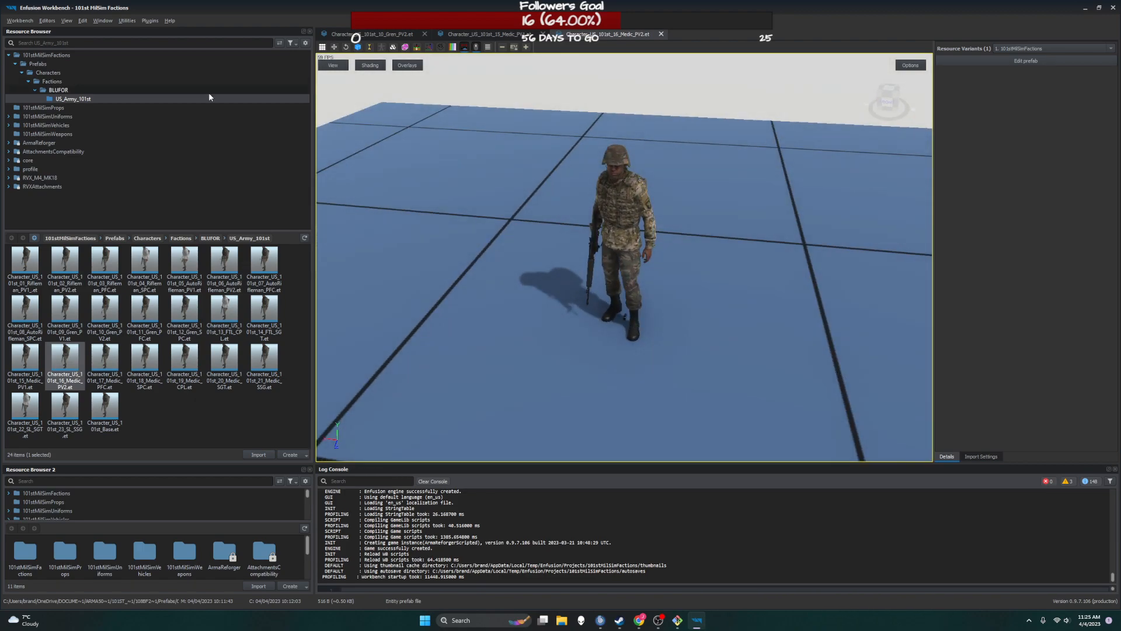
# - Save all changes and restart Enfusion Workbench through Arma Reforger Tools in Steam, reopening the 101st MilSim Factions project
pyautogui.click(20, 21)
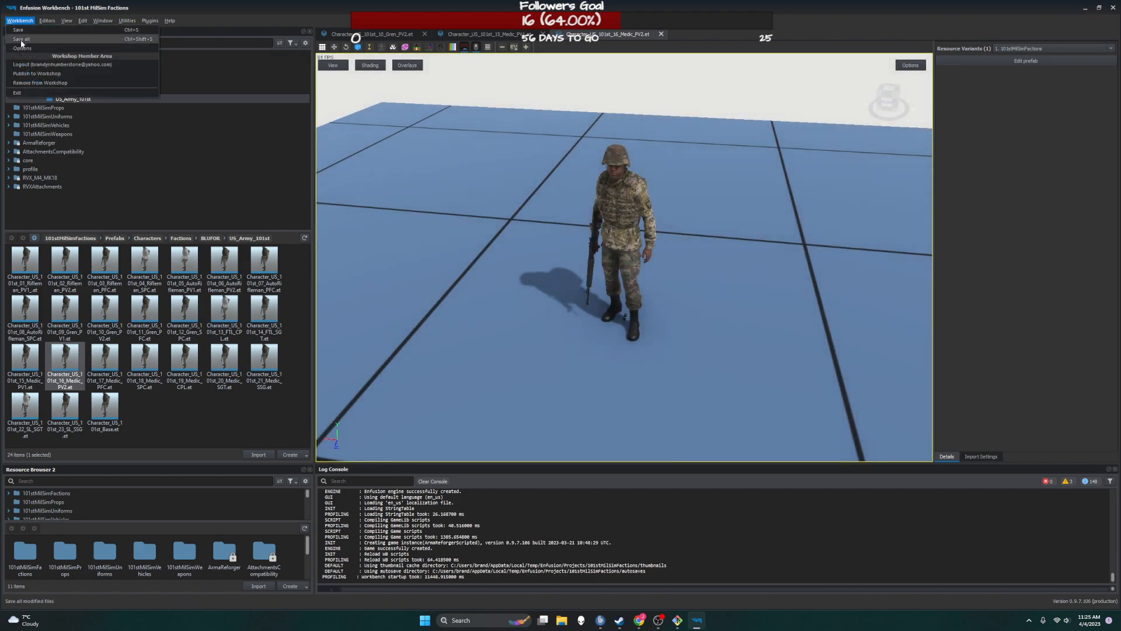
pyautogui.click(21, 40)
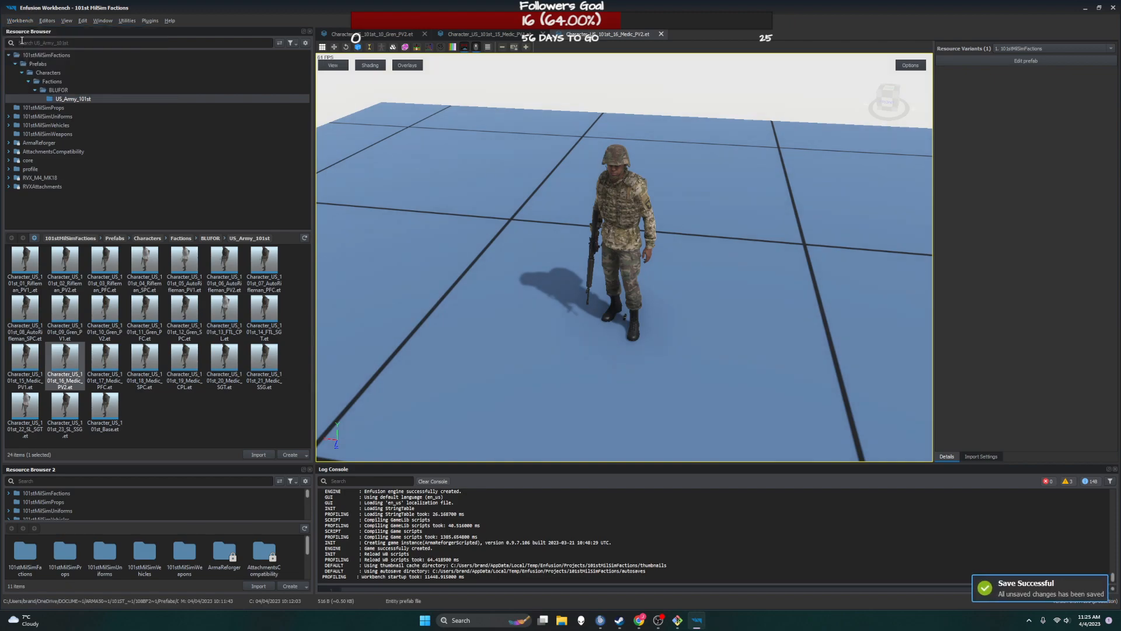
pyautogui.click(1112, 9)
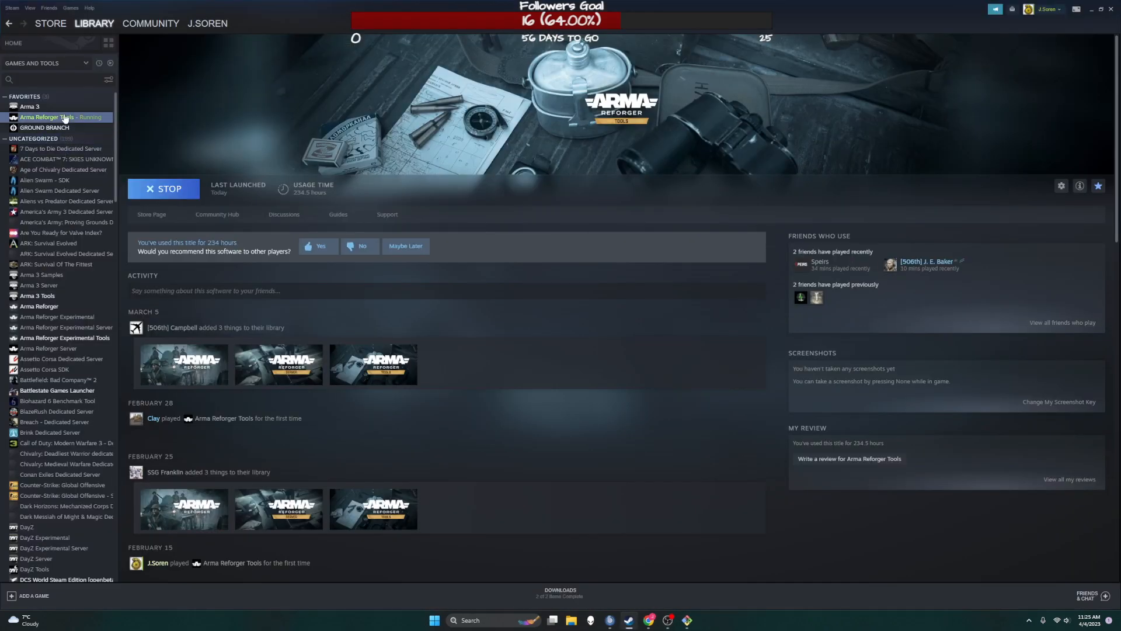
pyautogui.click(160, 189)
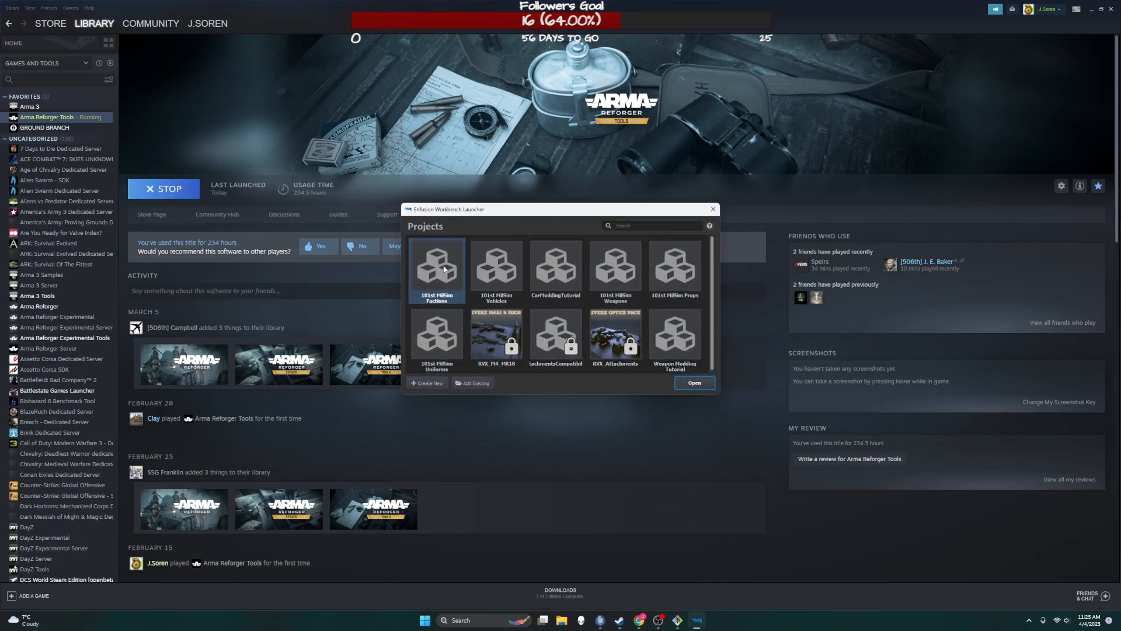
pyautogui.click(700, 384)
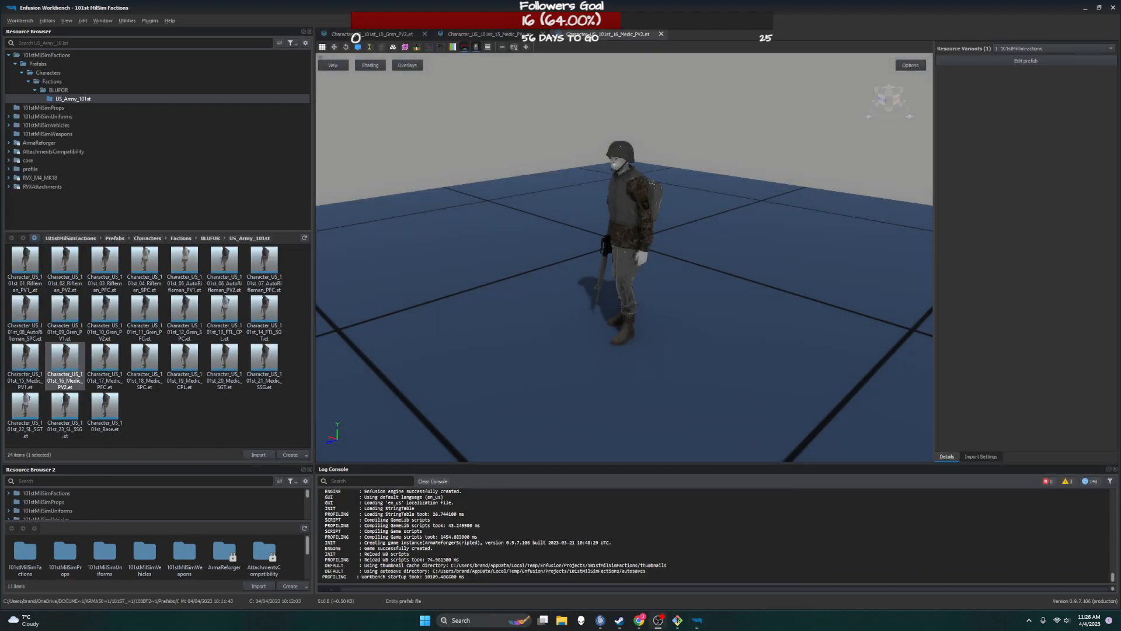
# - Inspect the reloaded 16_Medic_PV2 character's uniform and equipment from the side and the front
pyautogui.moveTo(595, 223); pyautogui.dragTo(628, 232)
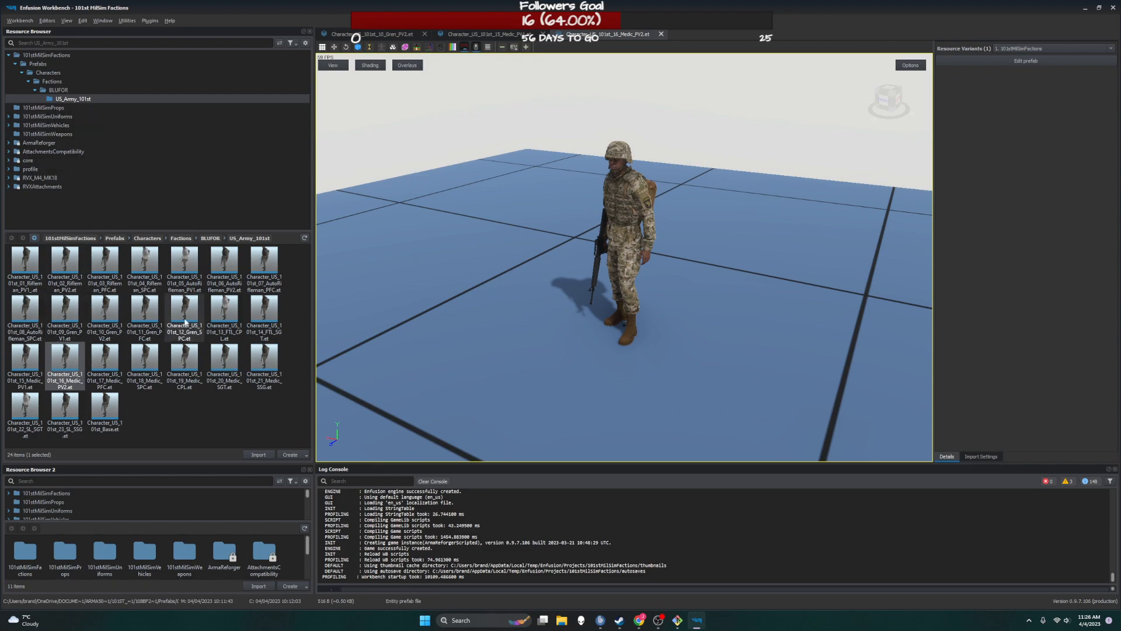
pyautogui.moveTo(540, 286); pyautogui.dragTo(569, 275)
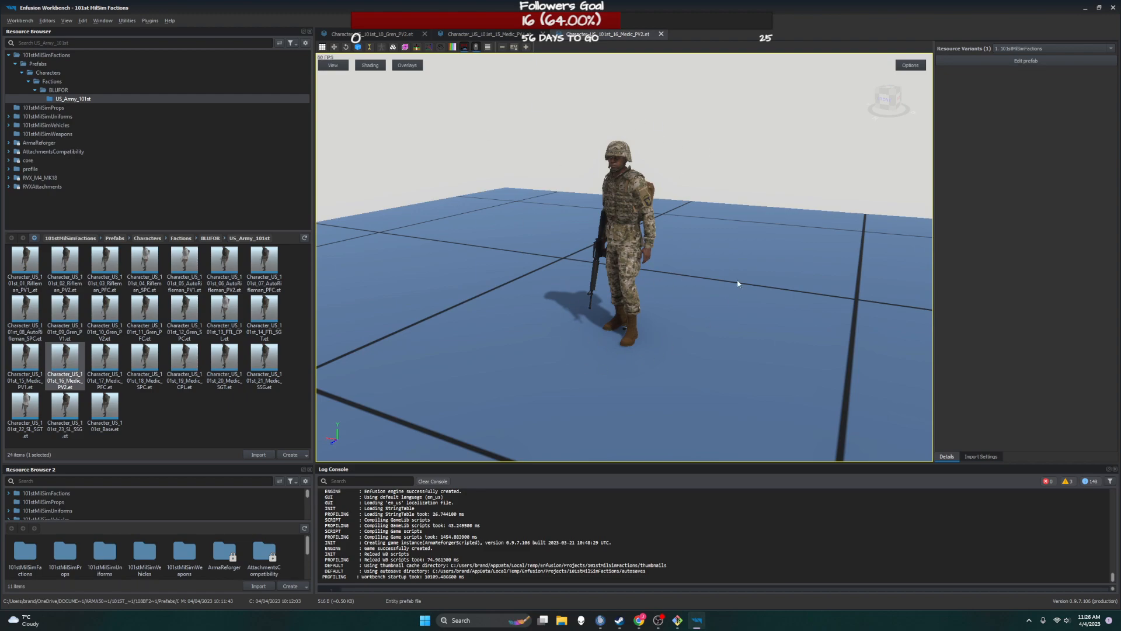
pyautogui.moveTo(694, 164); pyautogui.dragTo(625, 128)
pyautogui.moveTo(674, 171); pyautogui.dragTo(588, 274)
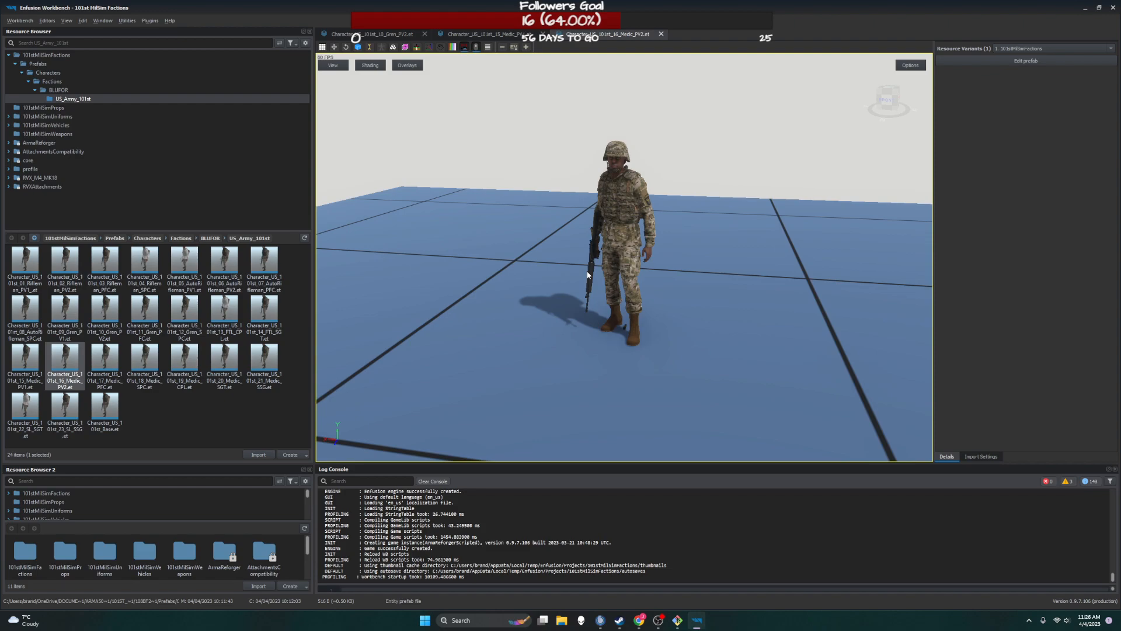
pyautogui.moveTo(588, 275); pyautogui.dragTo(492, 256)
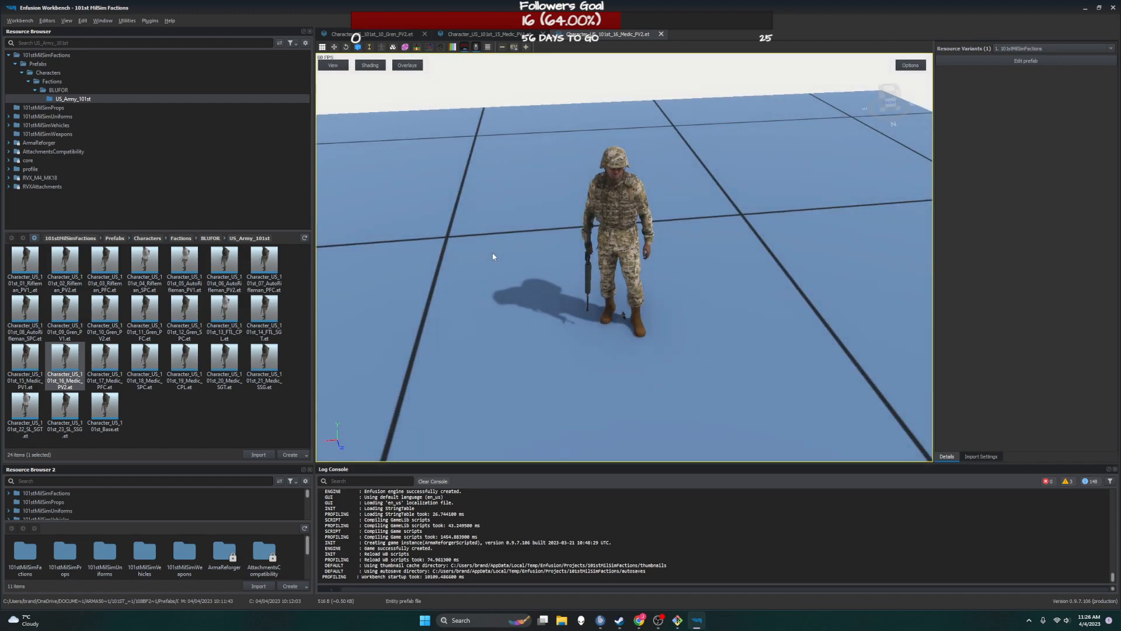
pyautogui.moveTo(650, 257); pyautogui.dragTo(567, 177)
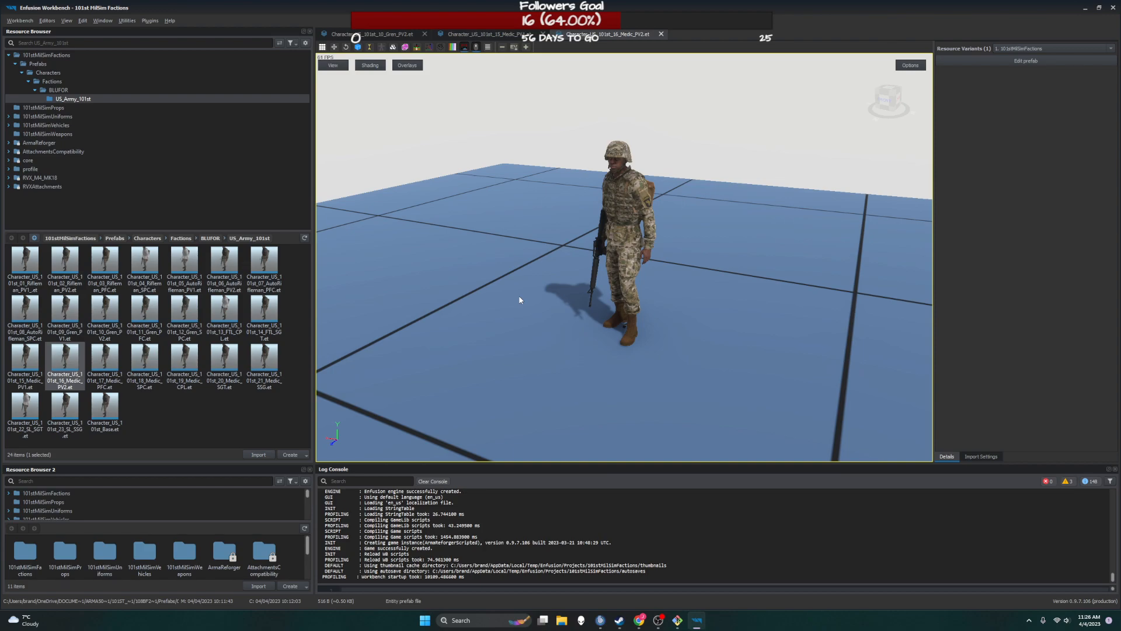
# - Switch to the Faction Creation wiki page in the browser and review the vehicle configuration and group creation sections
pyautogui.click(639, 620)
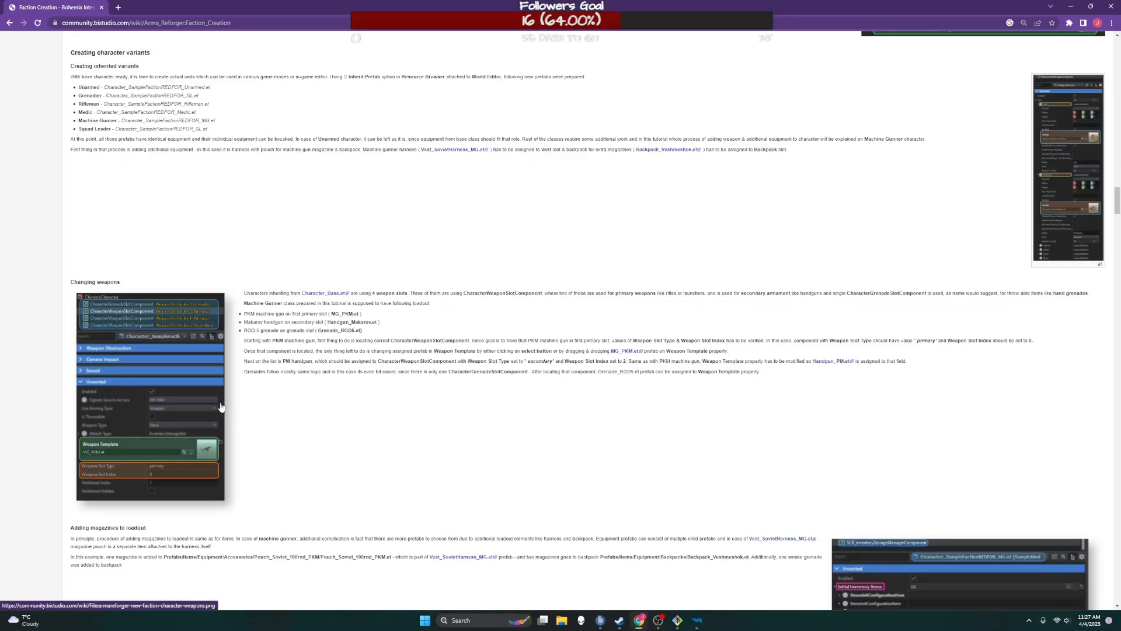
pyautogui.scroll(-9, 221, 408)
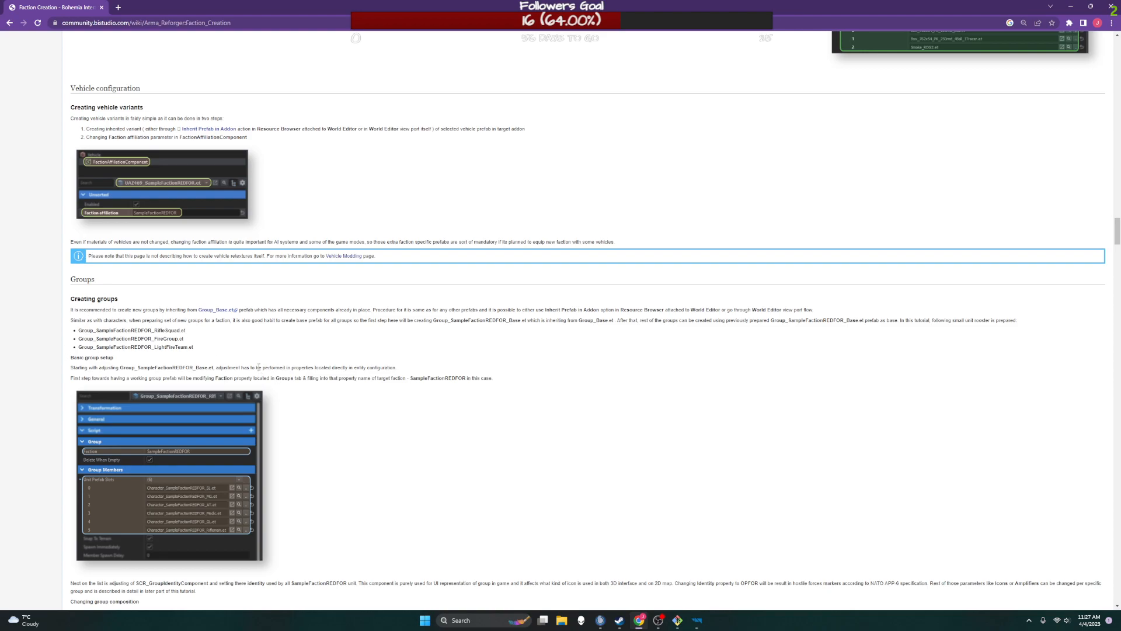
pyautogui.scroll(-2, 250, 356)
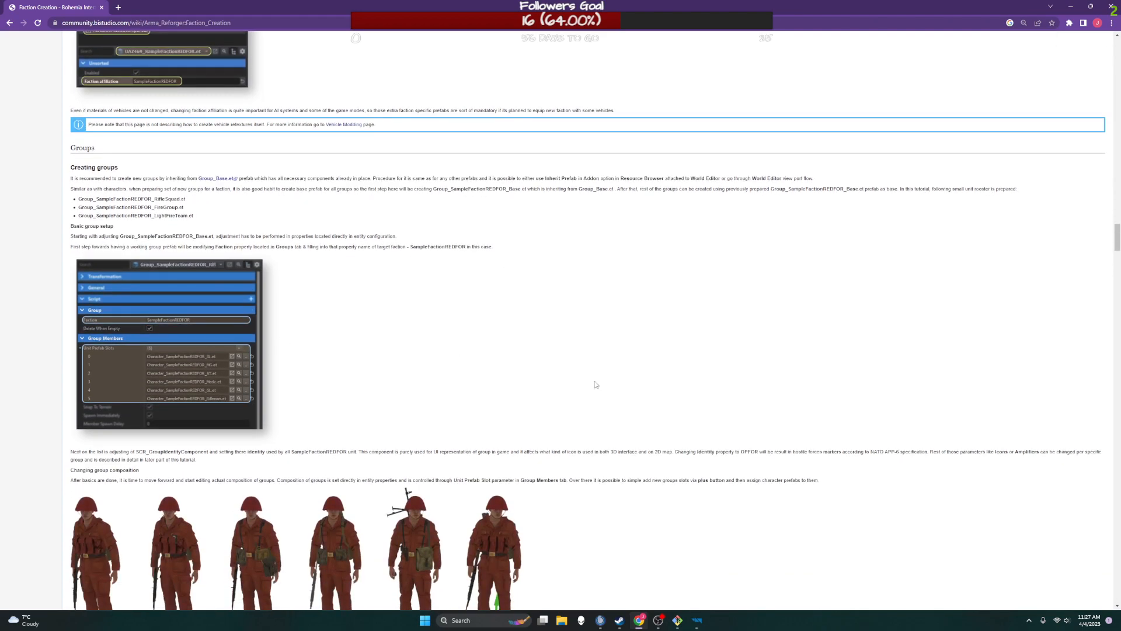
pyautogui.scroll(5, 608, 358)
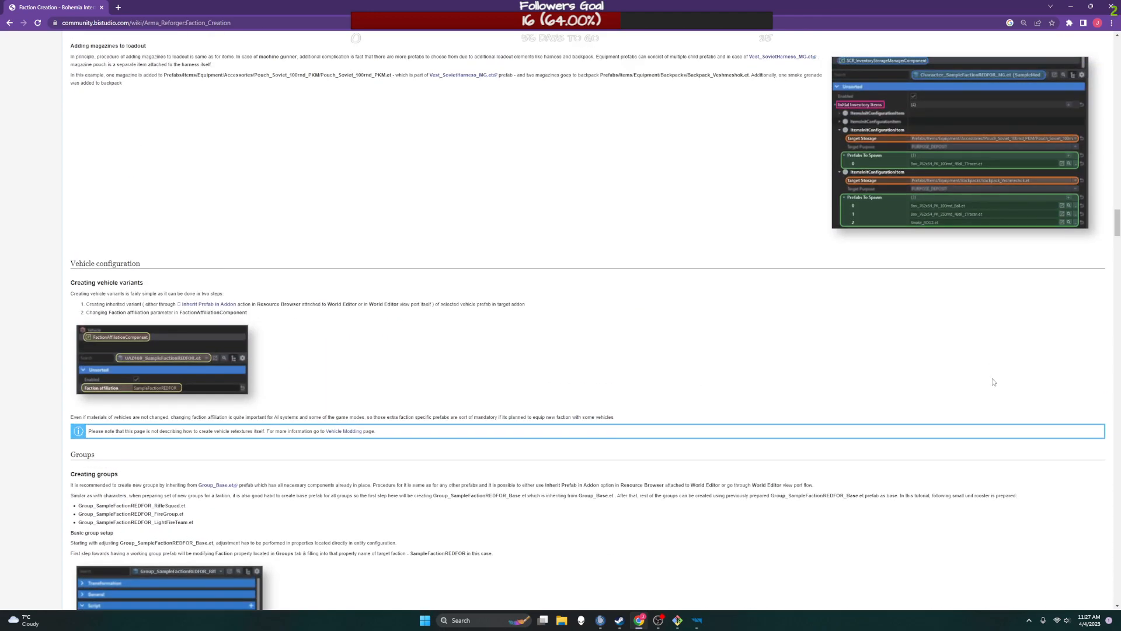
# - Return to Enfusion Workbench and examine the 16_Medic_PV2 character's backpack and uniform from the side
pyautogui.click(619, 621)
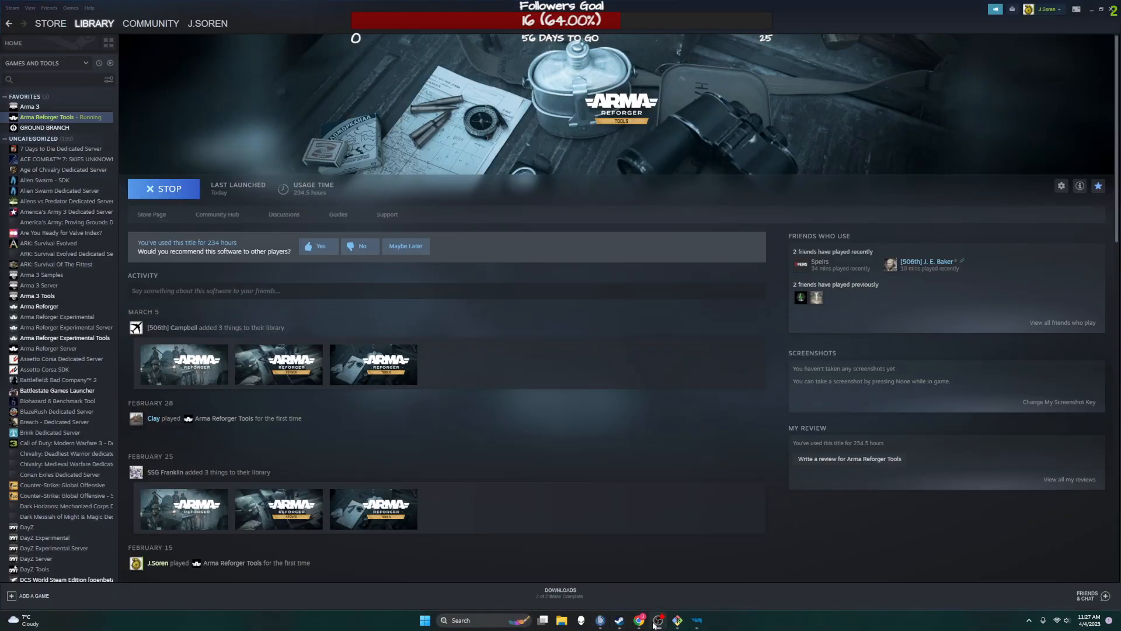
pyautogui.click(697, 619)
pyautogui.moveTo(580, 252); pyautogui.dragTo(538, 287, button='middle')
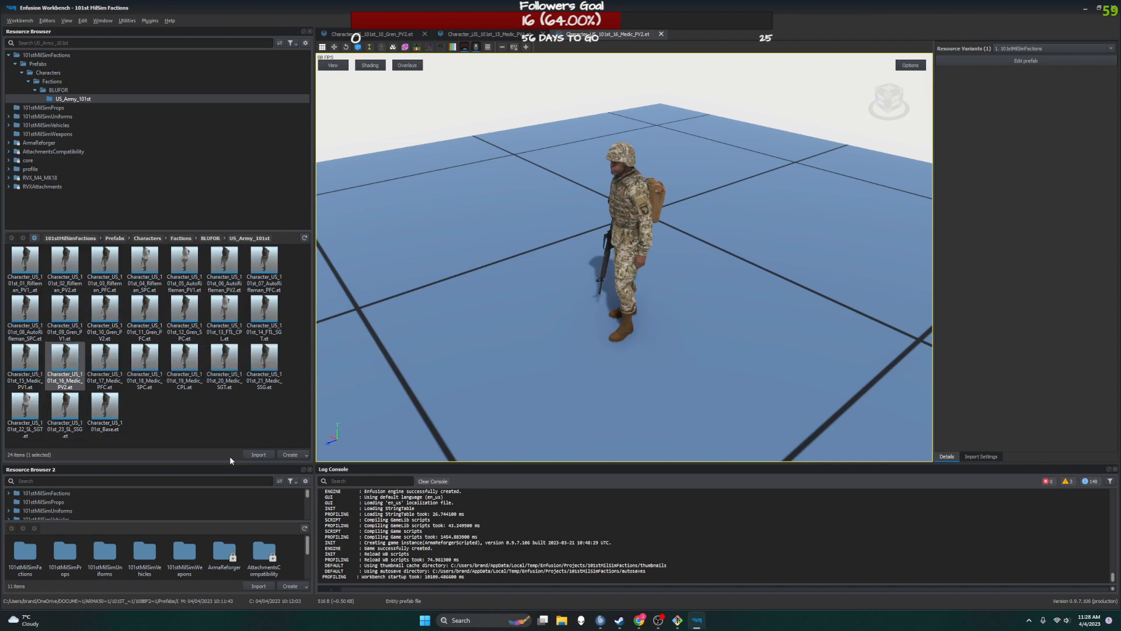
pyautogui.moveTo(707, 251); pyautogui.dragTo(624, 313)
pyautogui.moveTo(728, 264); pyautogui.dragTo(702, 268)
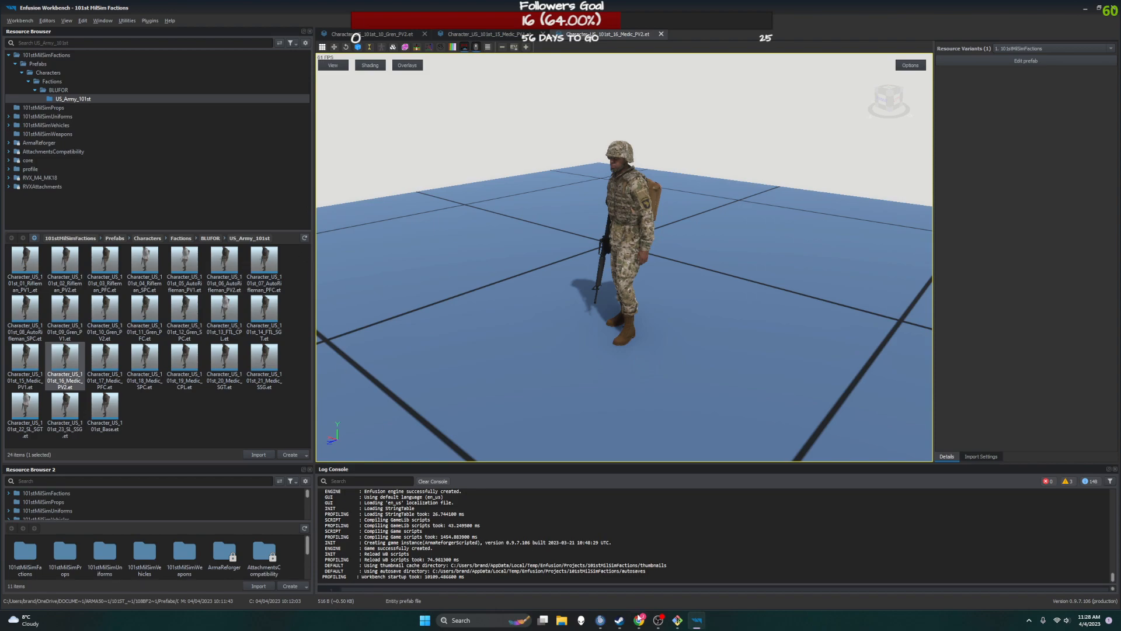
# - Hide the Log Console and show it again
pyautogui.moveTo(677, 623)
pyautogui.moveTo(1039, 583)
pyautogui.mouseDown()
pyautogui.moveTo(1036, 545)
pyautogui.moveTo(1034, 581)
pyautogui.mouseUp()
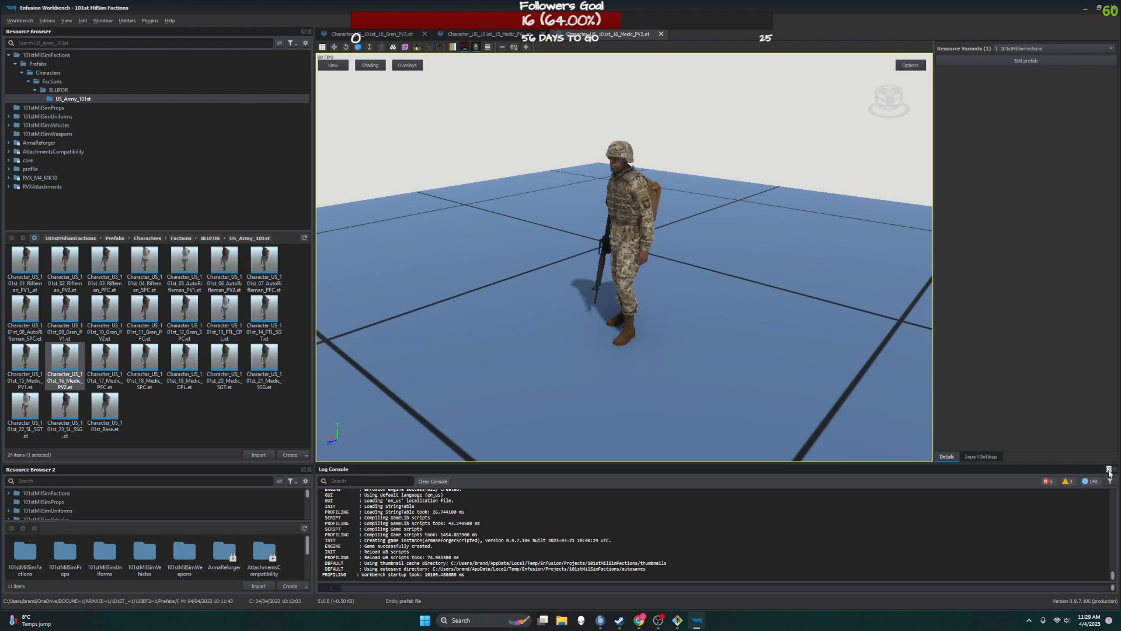
pyautogui.click(103, 20)
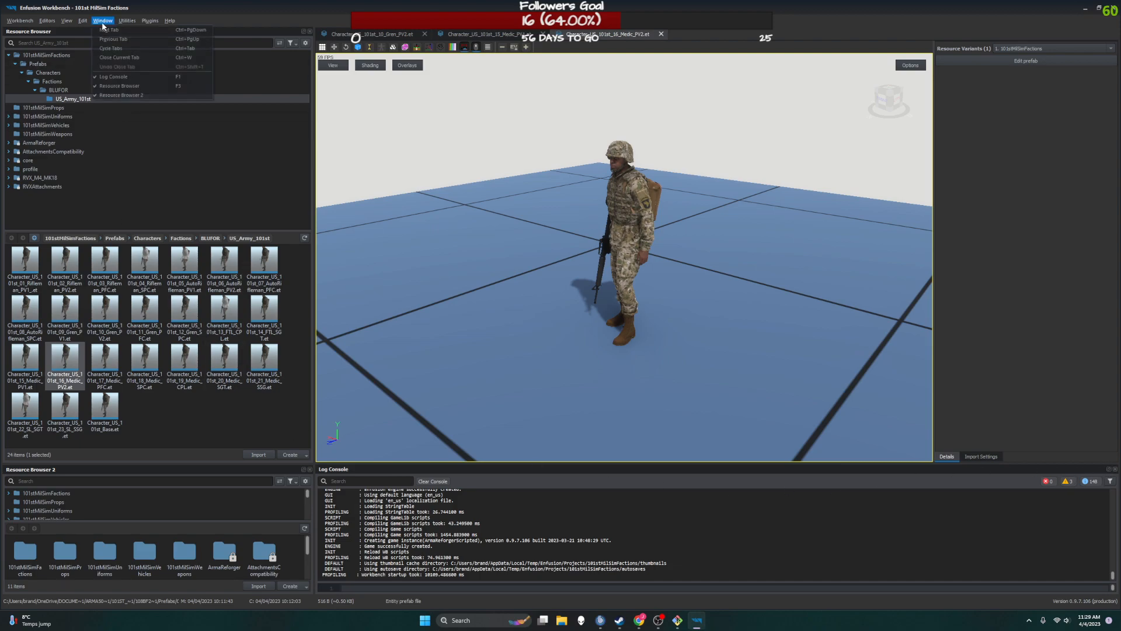
pyautogui.click(103, 23)
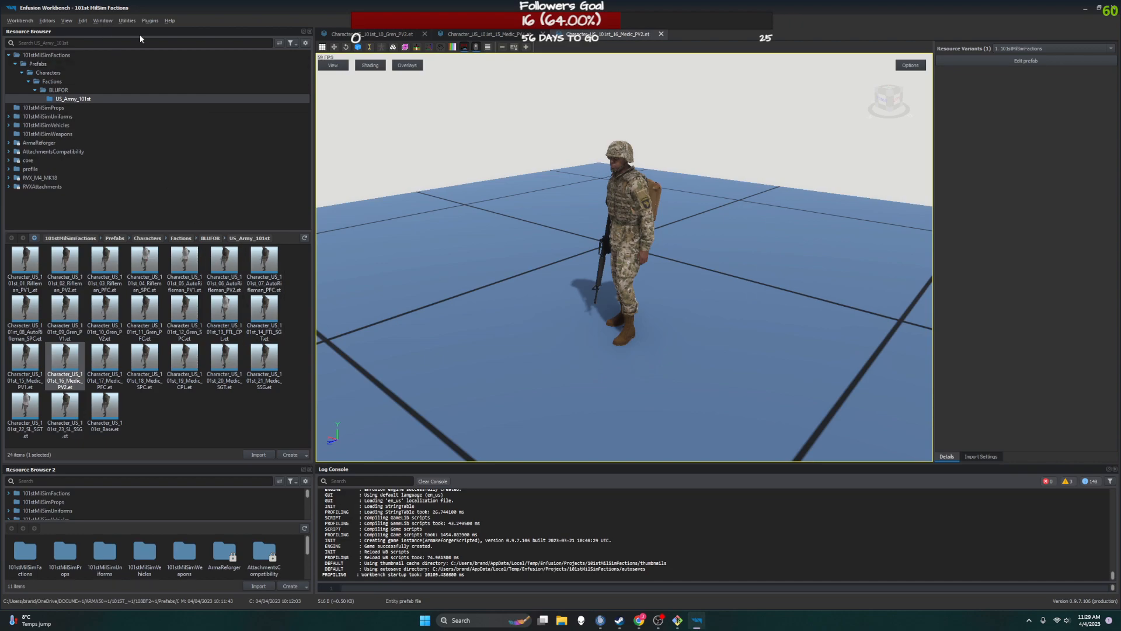
pyautogui.click(103, 20)
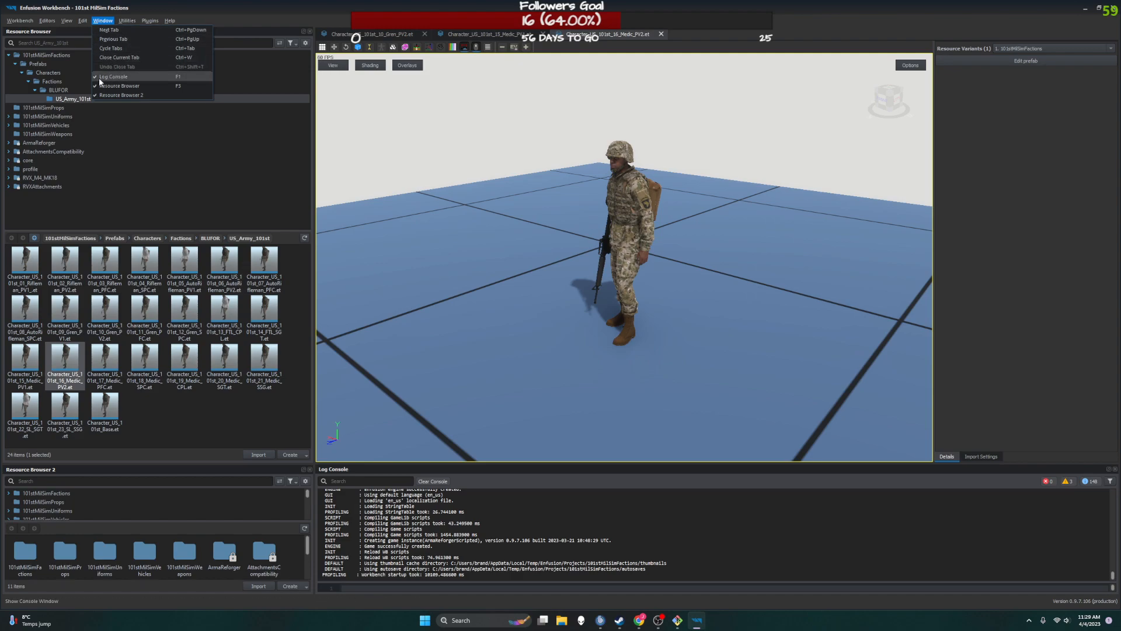
pyautogui.click(107, 77)
pyautogui.click(100, 21)
pyautogui.click(107, 77)
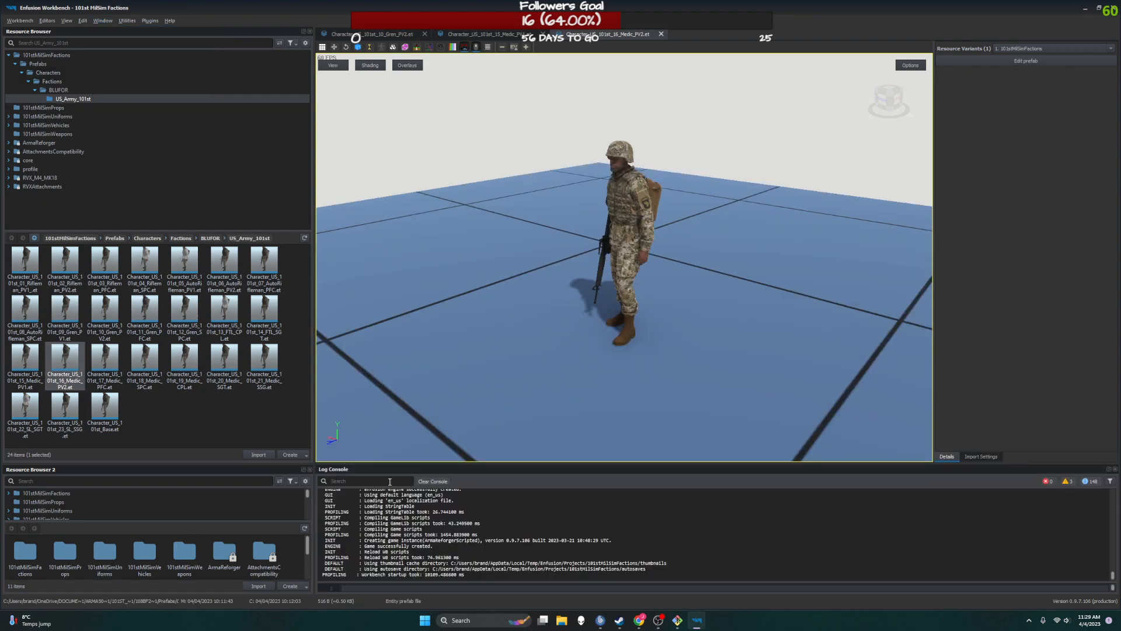
pyautogui.click(103, 21)
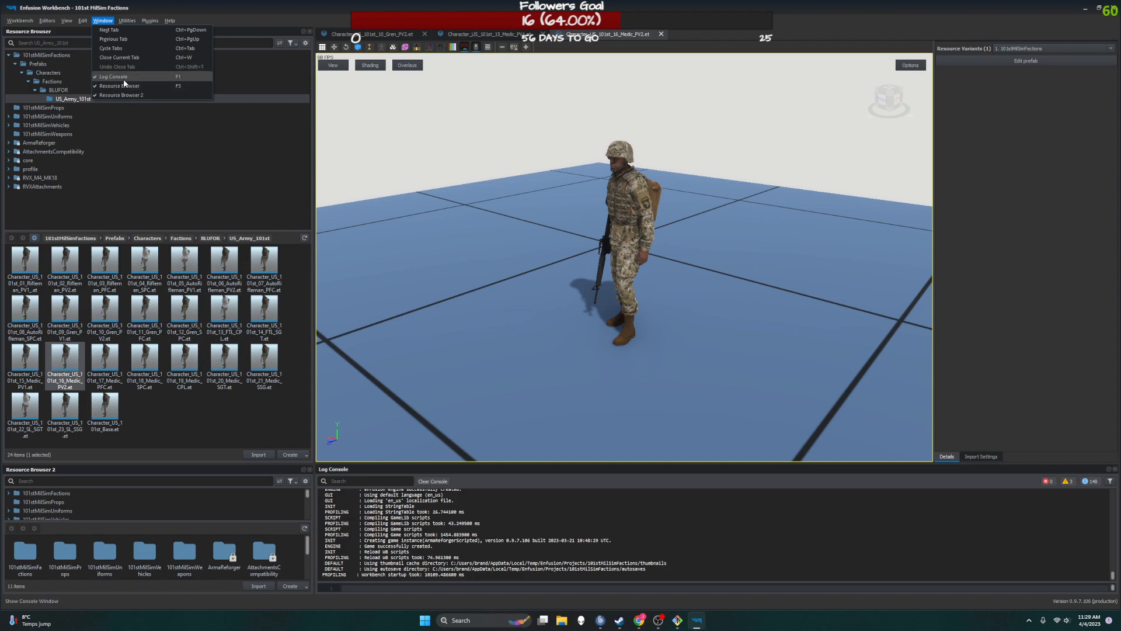
pyautogui.click(108, 22)
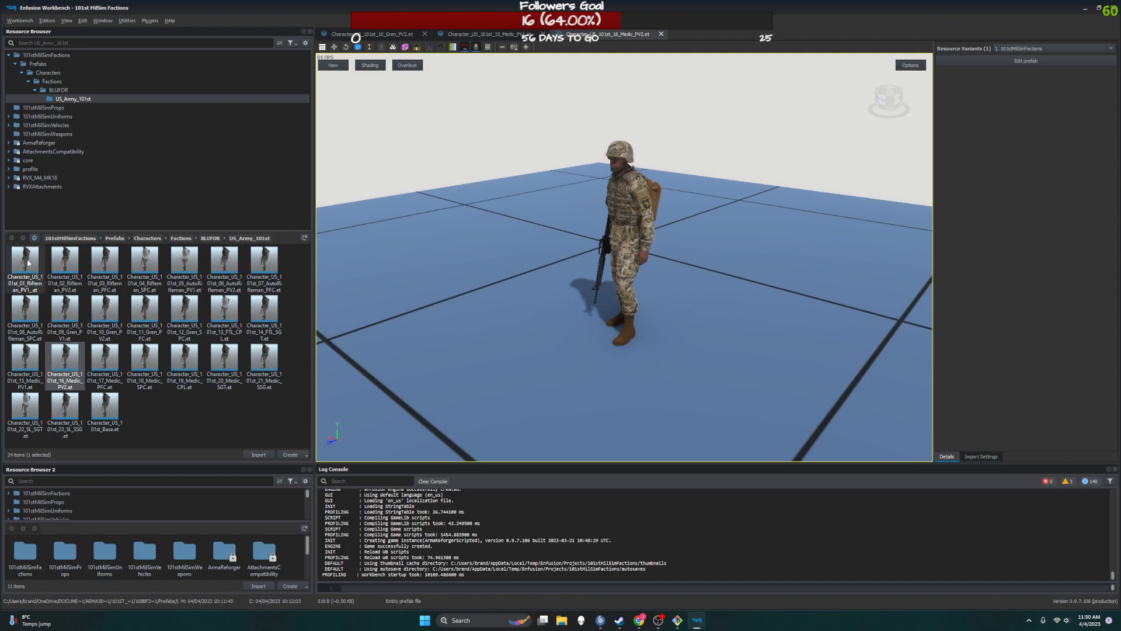
# - Open the Character_US_101st_Base prefab for editing in the World Editor
pyautogui.rightClick(108, 415)
pyautogui.click(171, 444)
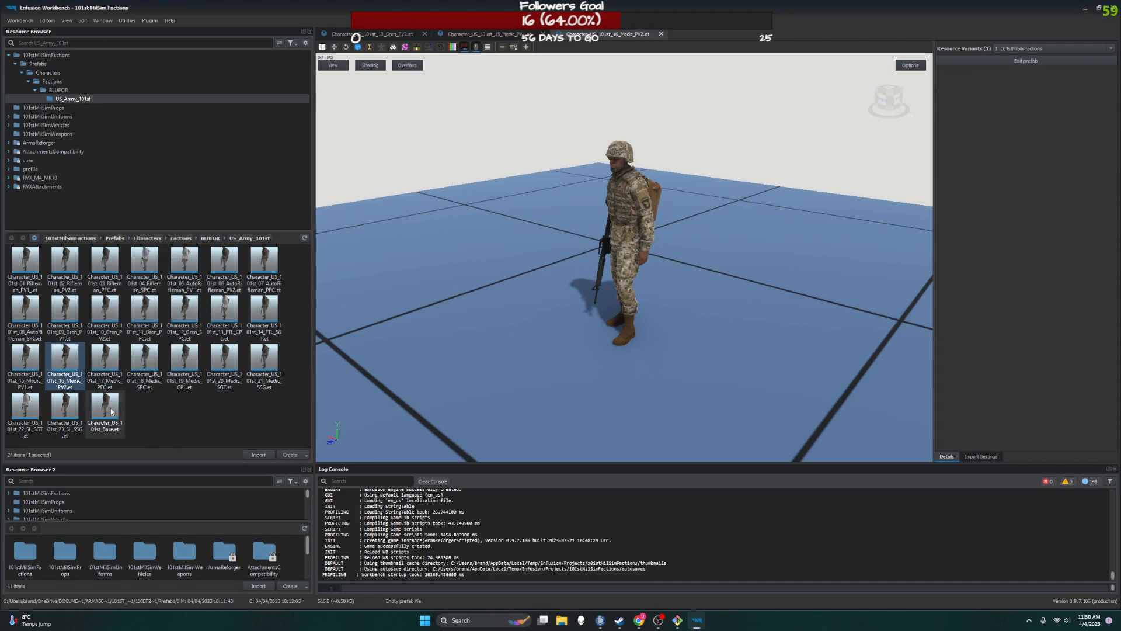
pyautogui.click(171, 395)
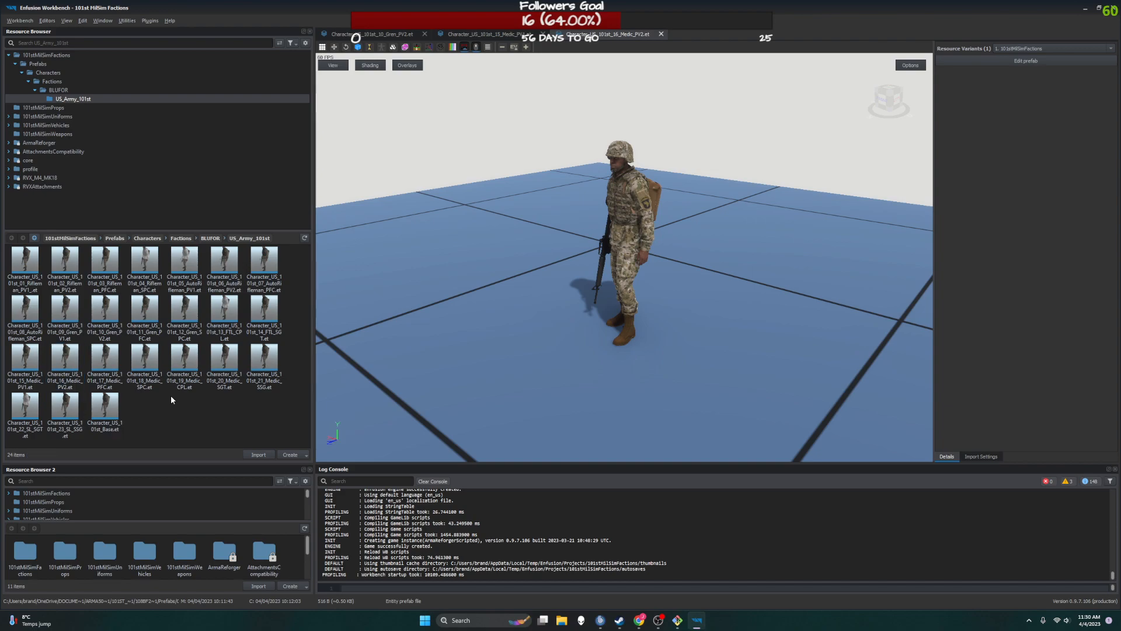
pyautogui.rightClick(105, 407)
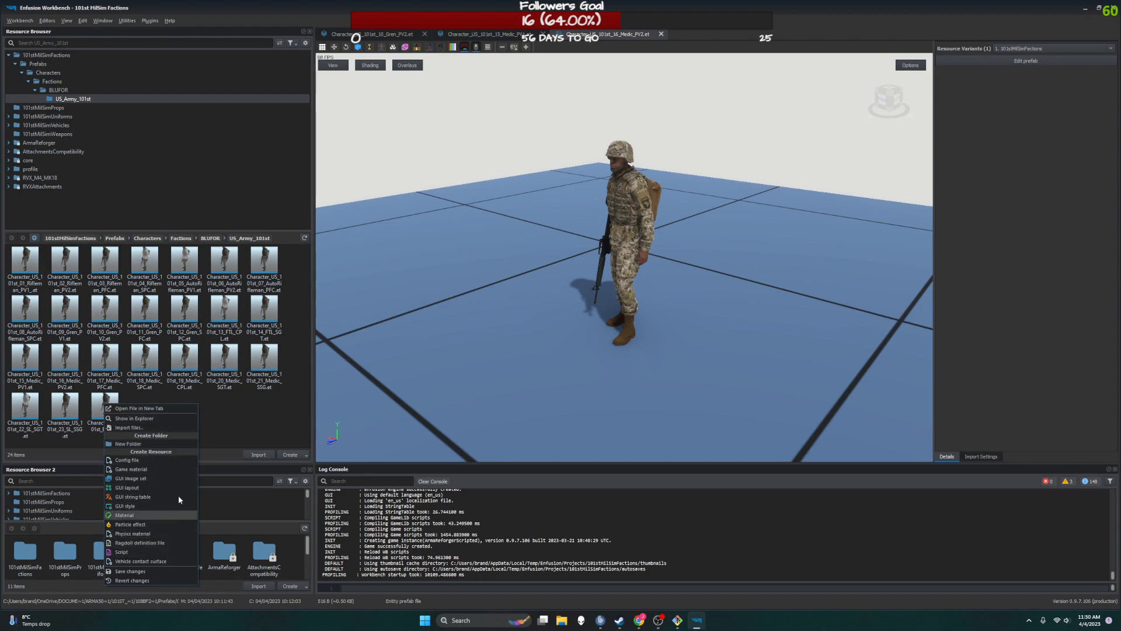
pyautogui.click(229, 414)
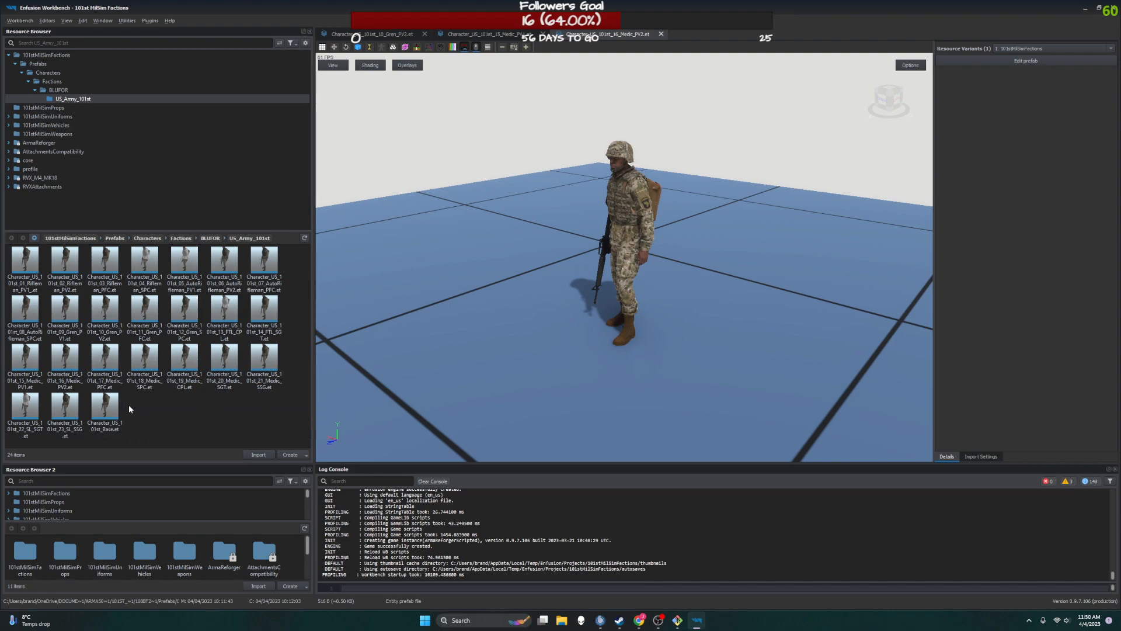
pyautogui.rightClick(88, 412)
pyautogui.click(102, 399)
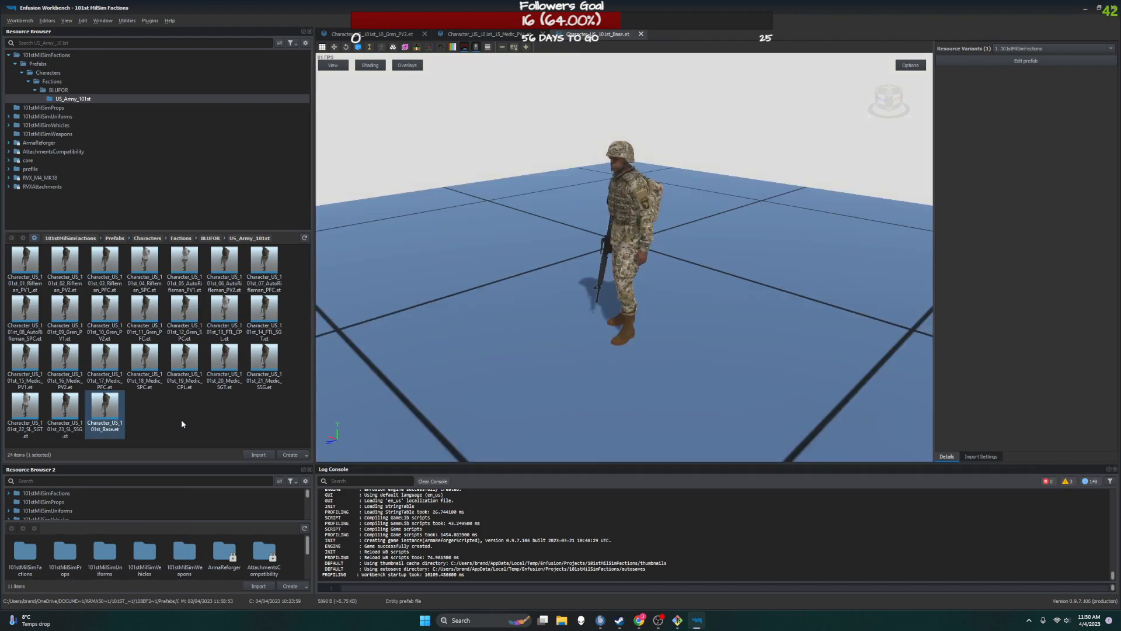
pyautogui.rightClick(117, 412)
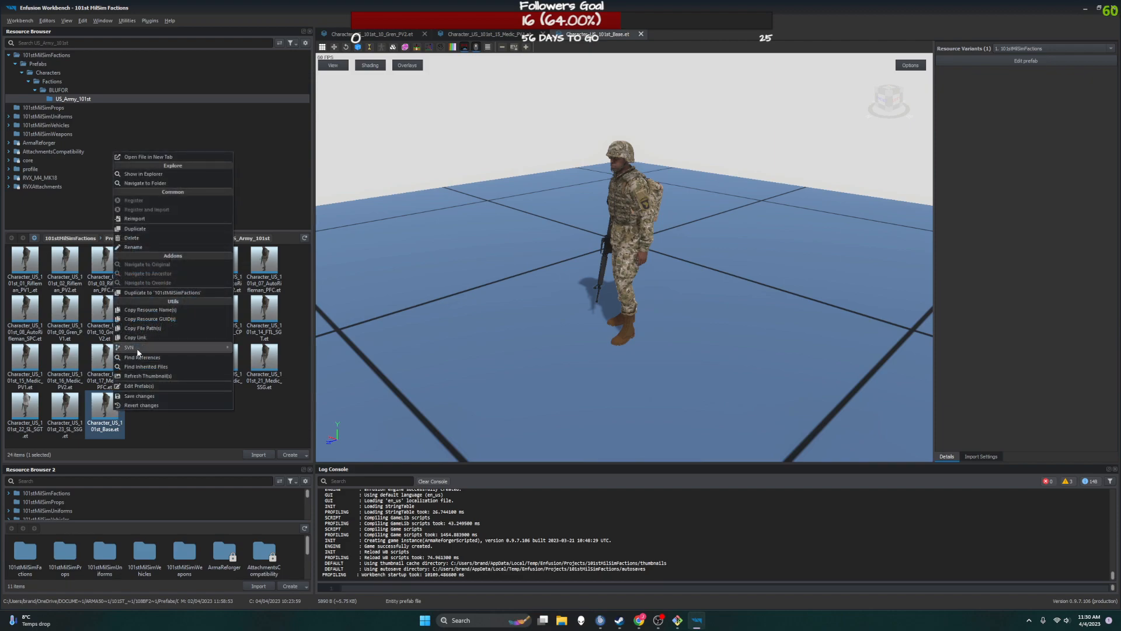
pyautogui.click(146, 385)
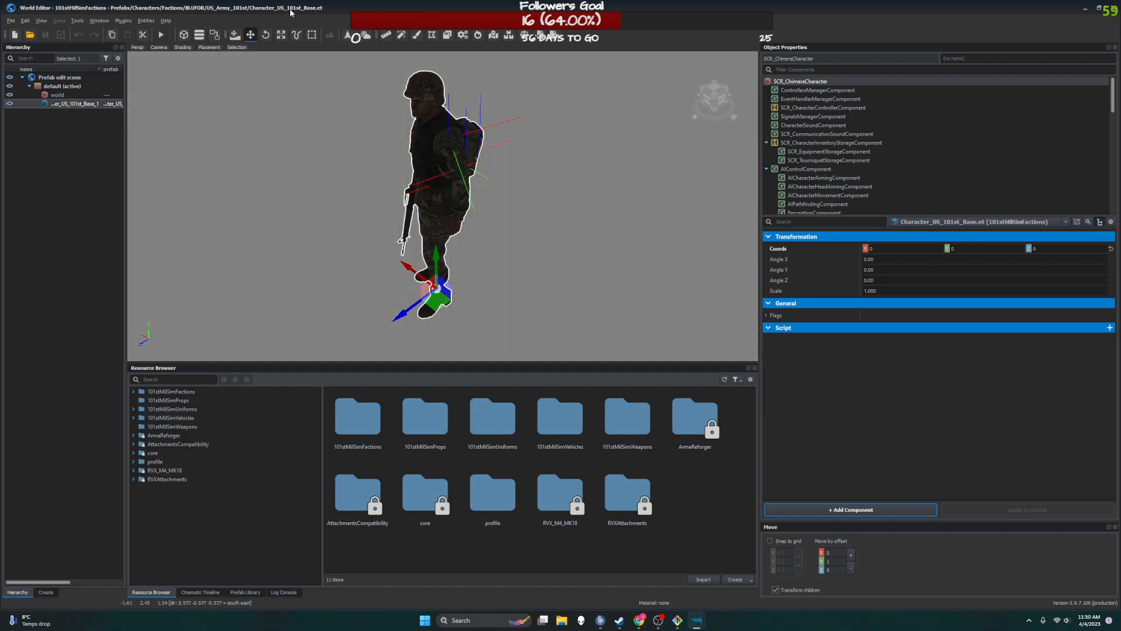
# - Locate the Character_US_101st_Base prefab in its resource folder, find its inherited files, and show the search output in the Log Console
pyautogui.rightClick(64, 104)
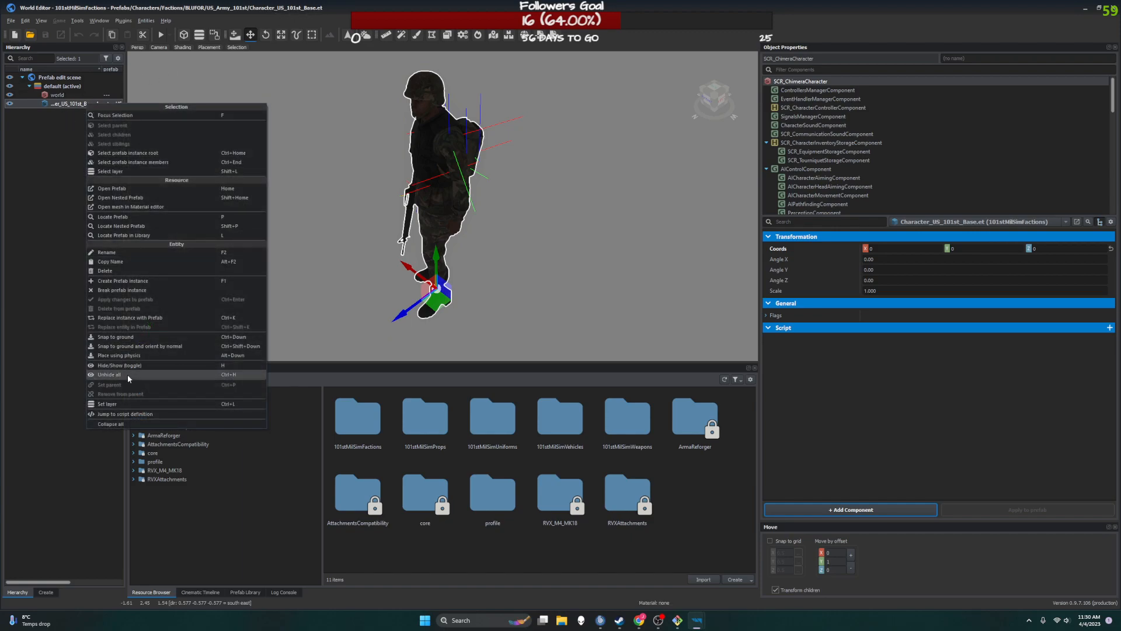
pyautogui.click(130, 234)
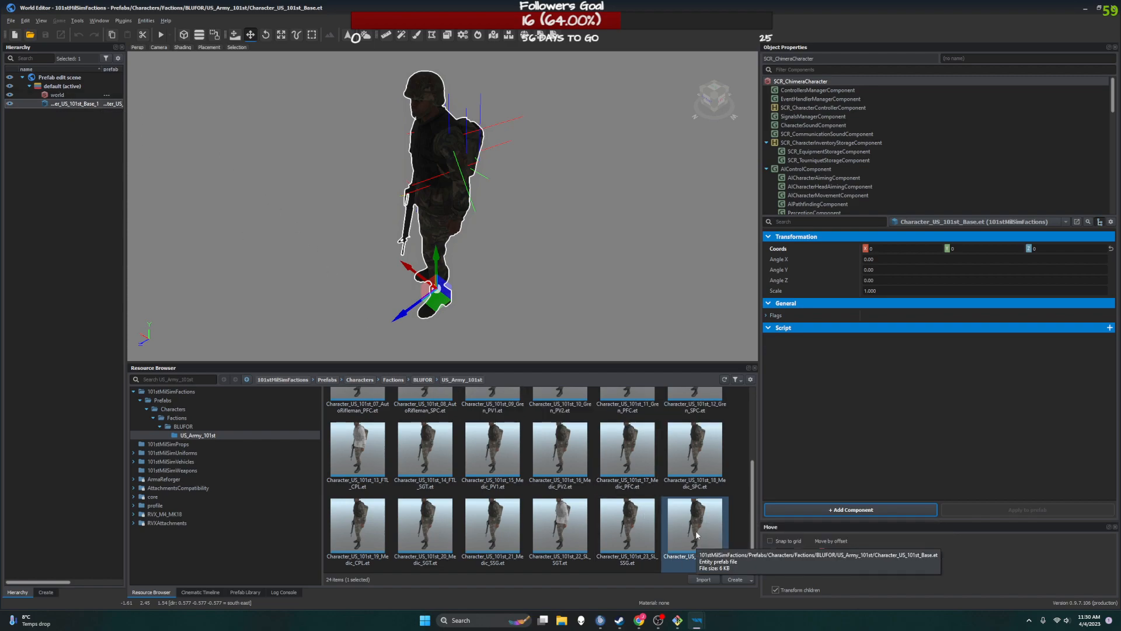
pyautogui.rightClick(708, 515)
pyautogui.click(709, 524)
pyautogui.rightClick(709, 525)
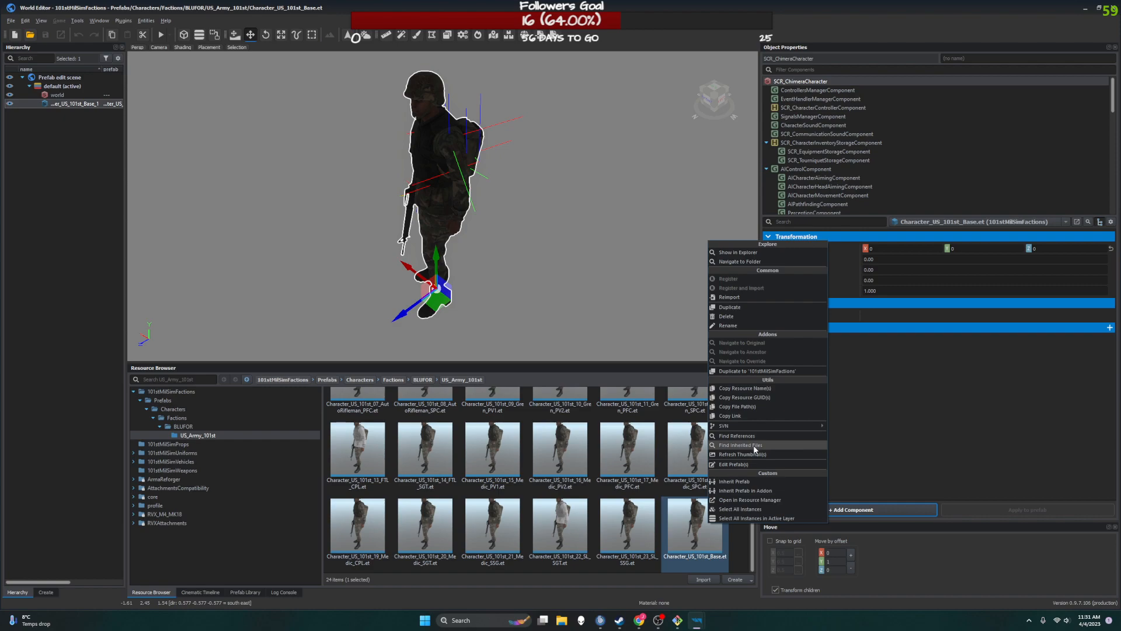
pyautogui.click(754, 446)
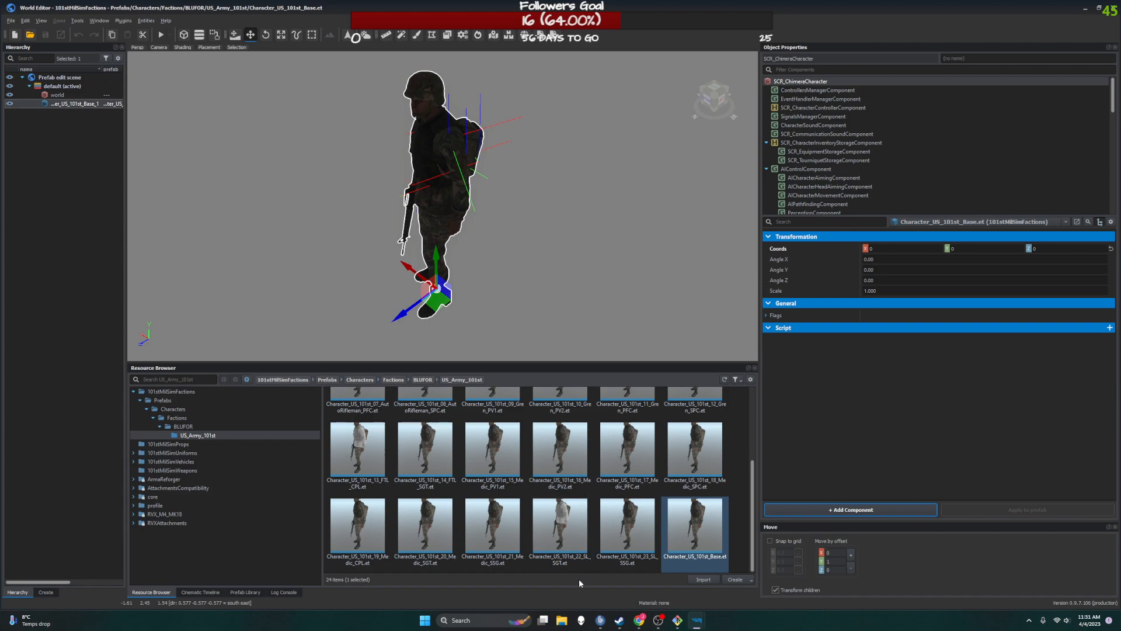
pyautogui.click(298, 592)
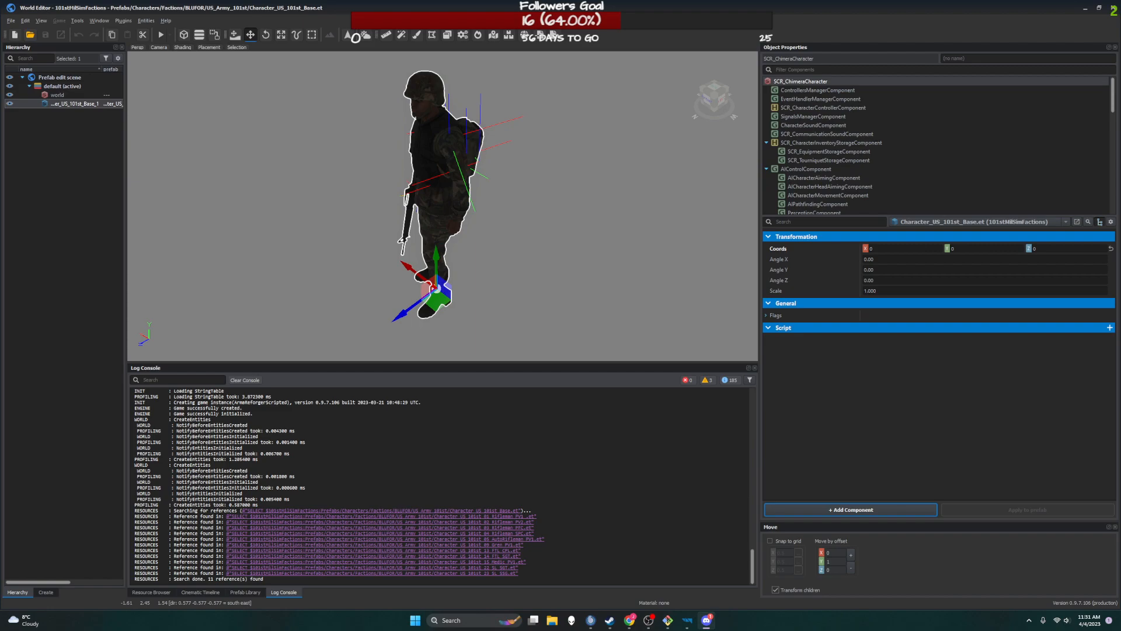
pyautogui.click(354, 285)
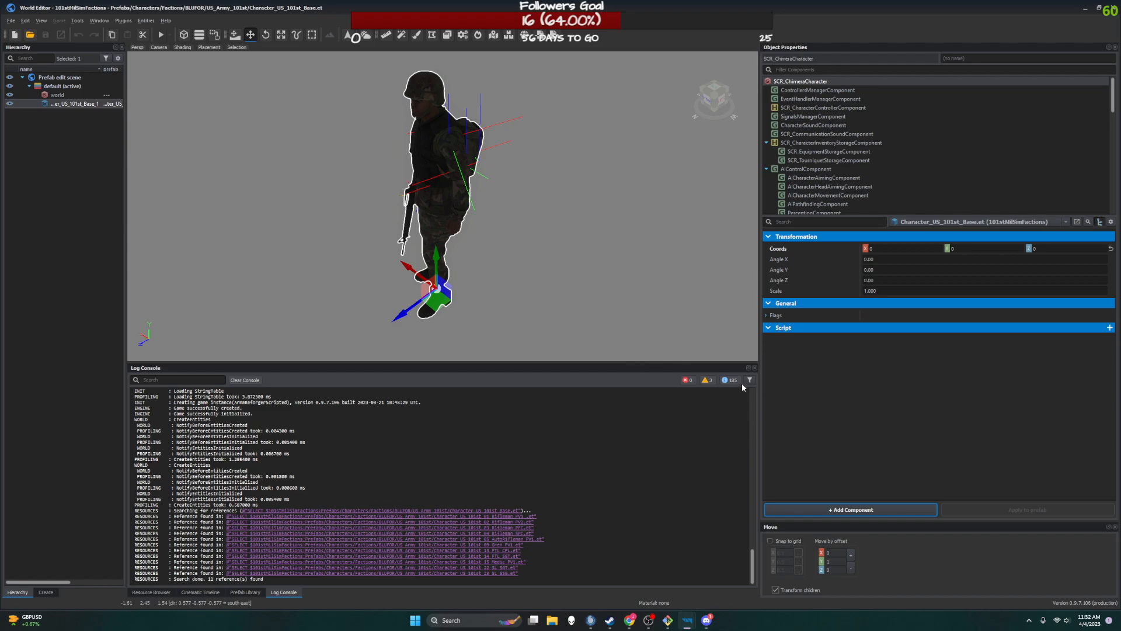
# - Enlarge the viewport by shrinking the Log Console, and check the Prefab Library before returning to the log
pyautogui.moveTo(708, 363); pyautogui.dragTo(704, 425)
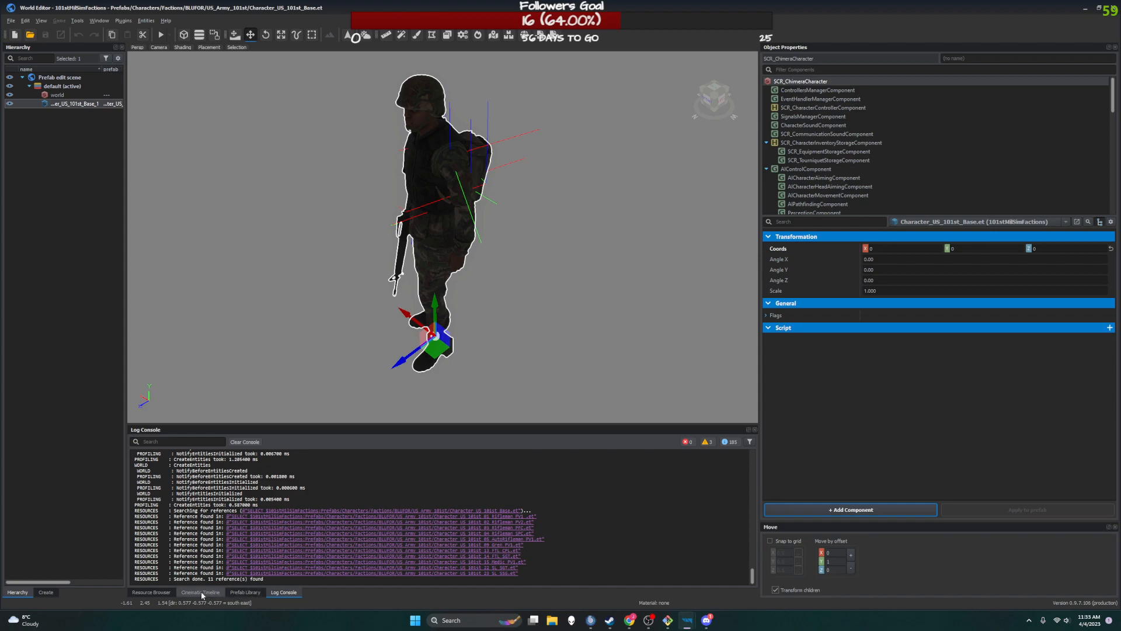
pyautogui.click(240, 593)
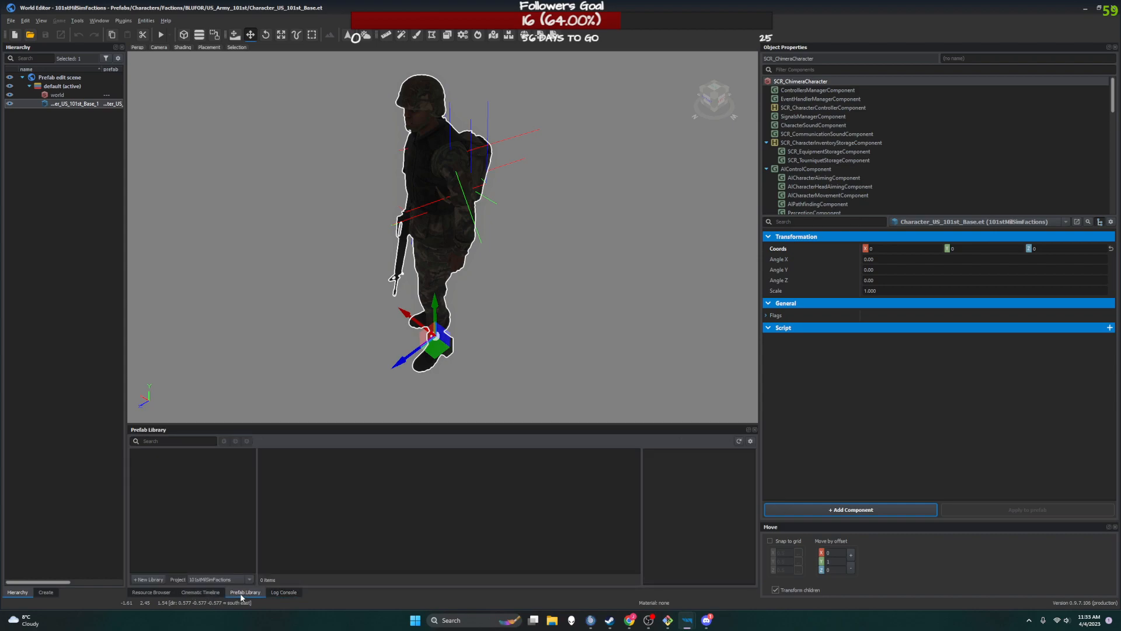
pyautogui.click(282, 593)
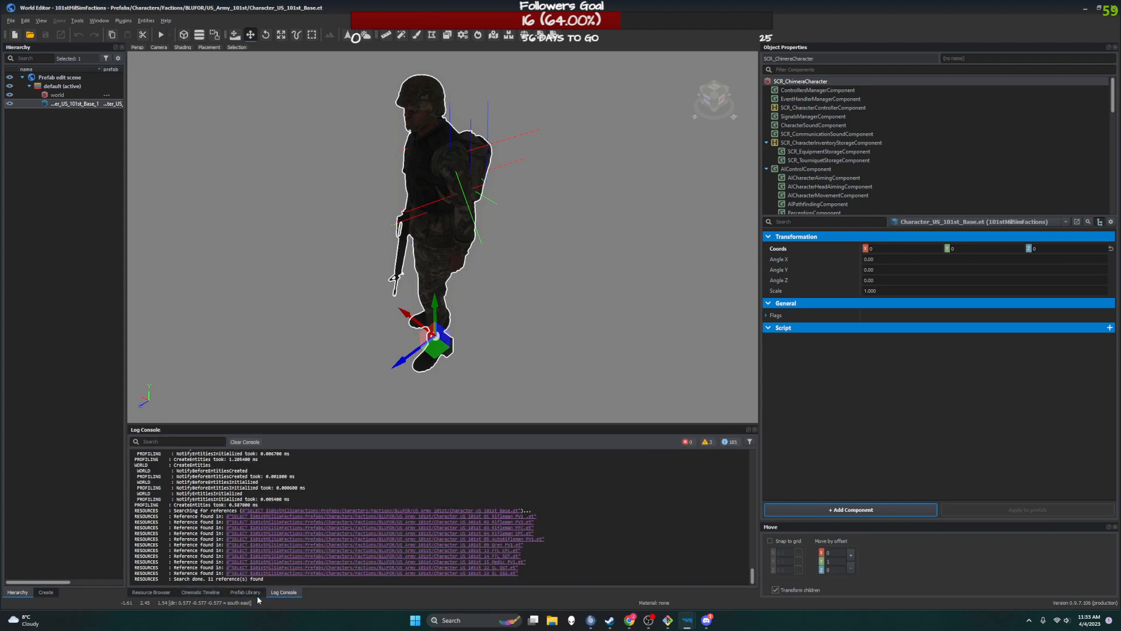
# - Find the inherited files of the Character_US_101st_15_Medic_PV1 prefab and show the search output in the Log Console
pyautogui.click(156, 595)
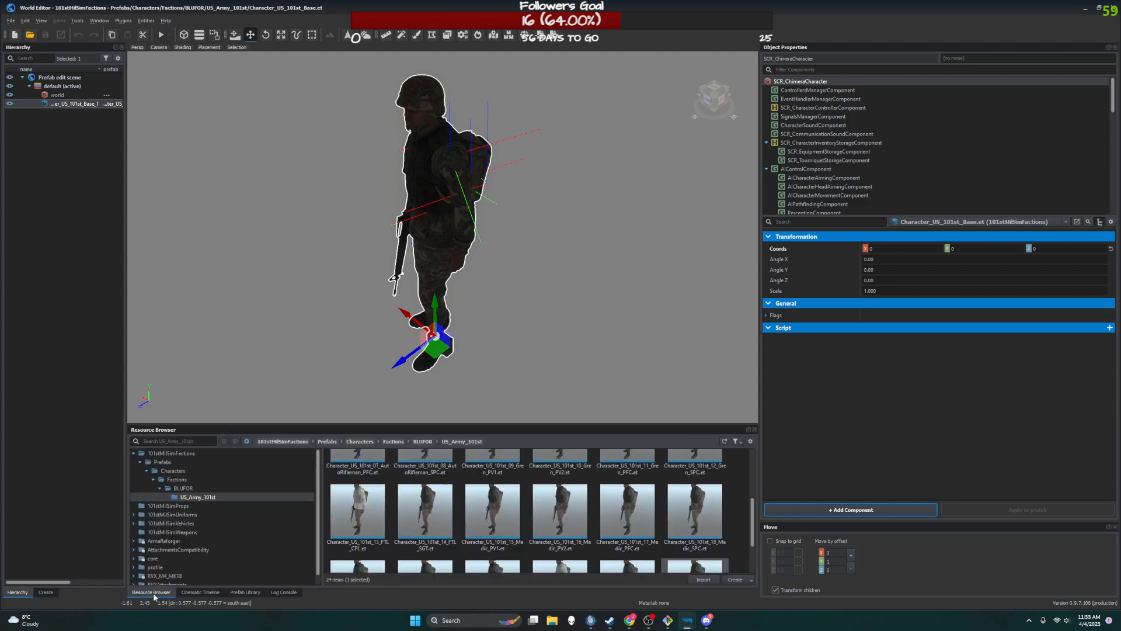
pyautogui.scroll(-1, 420, 497)
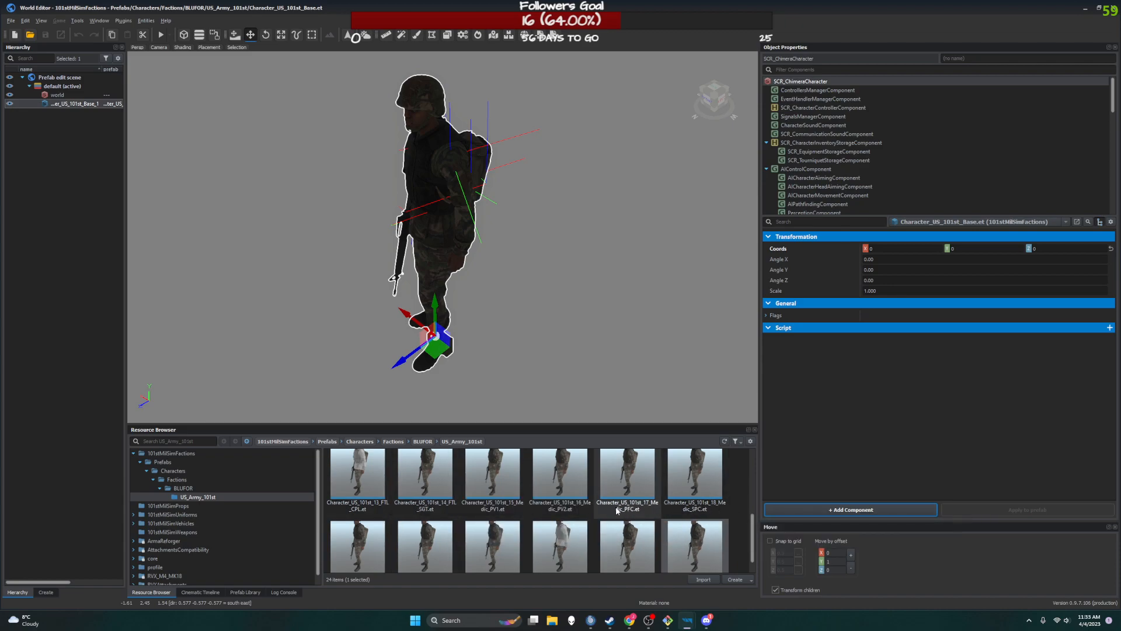
pyautogui.scroll(-1, 666, 526)
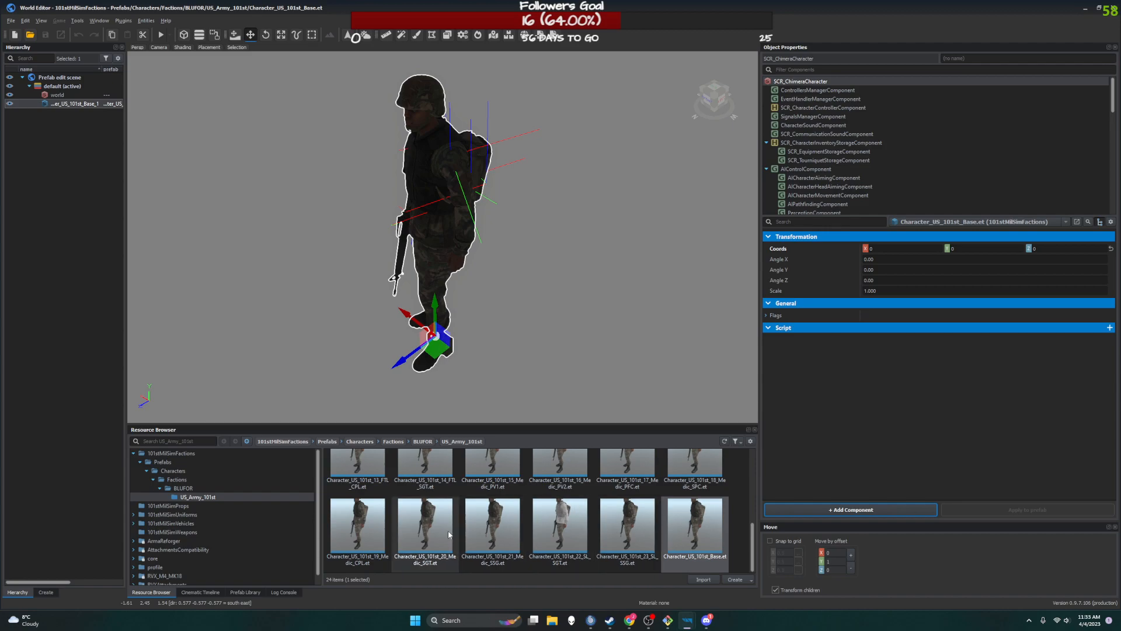
pyautogui.scroll(2, 643, 514)
pyautogui.scroll(4, 710, 499)
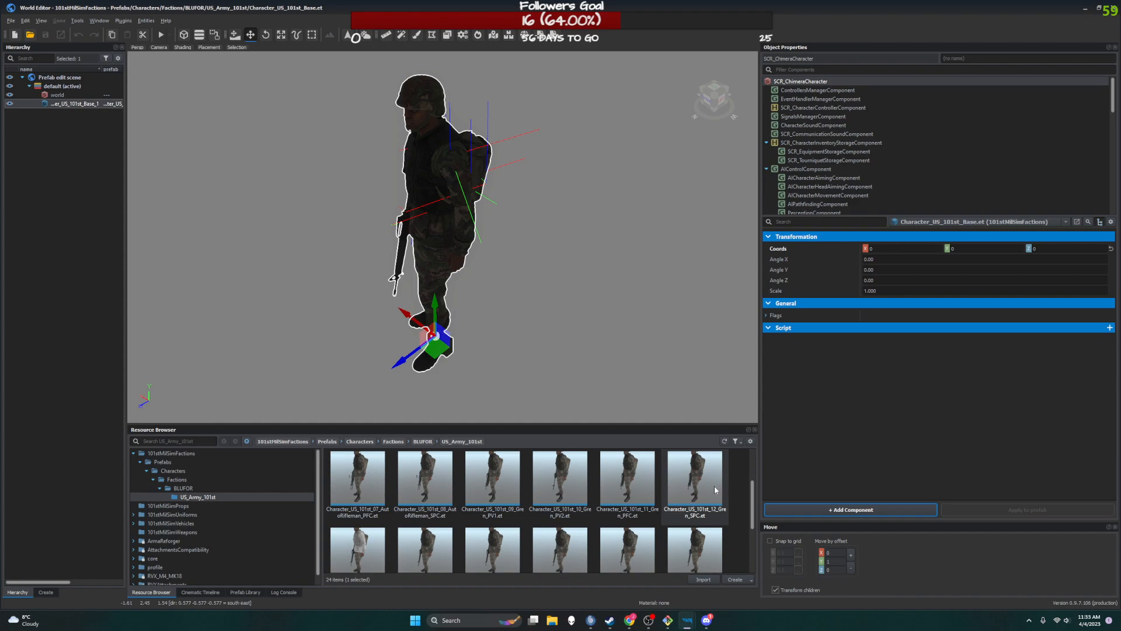
pyautogui.scroll(-5, 676, 520)
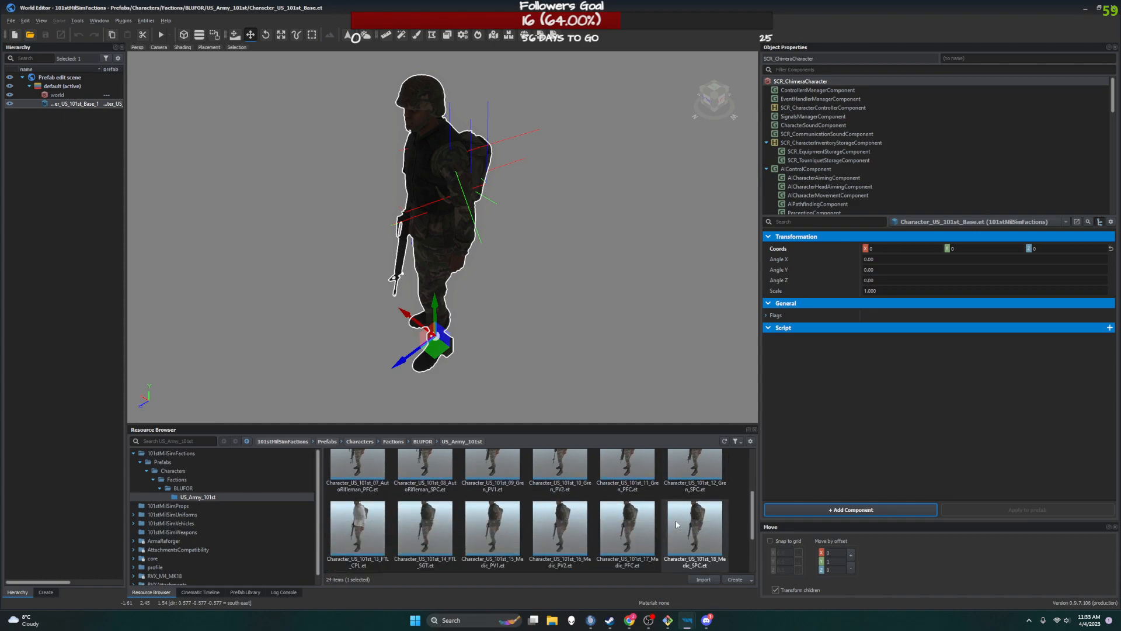
pyautogui.scroll(1, 654, 498)
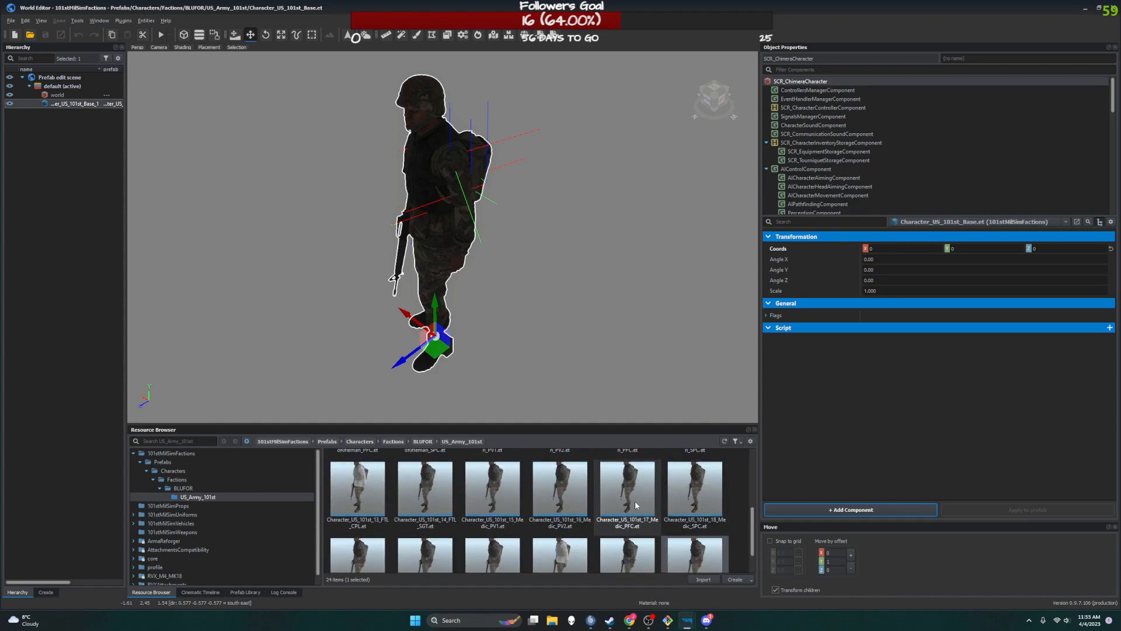
pyautogui.rightClick(502, 499)
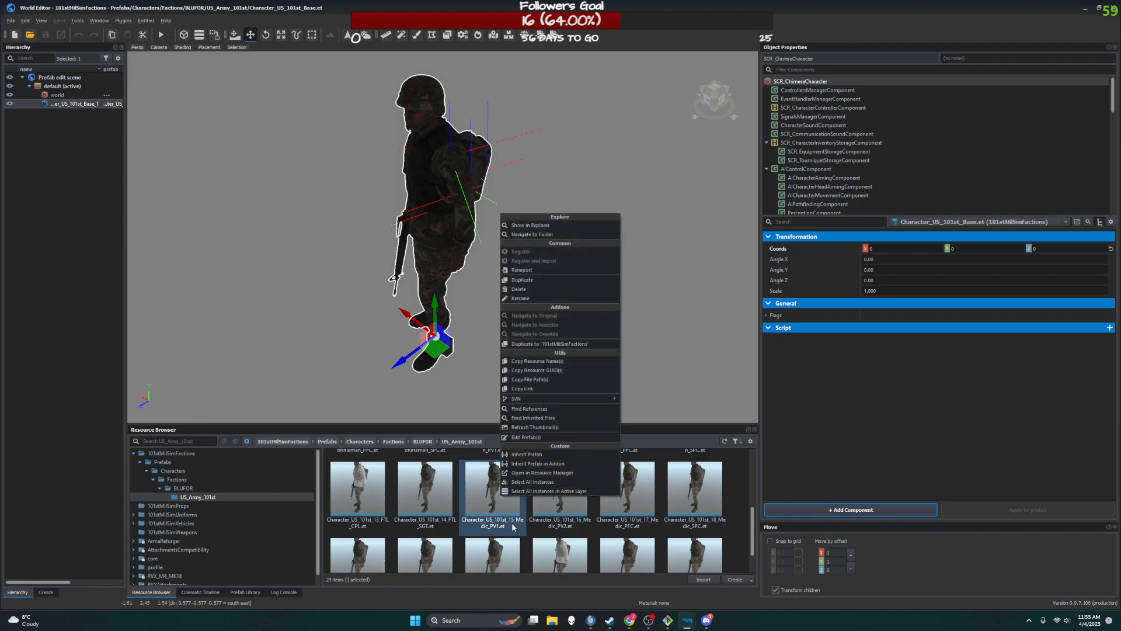
pyautogui.click(556, 419)
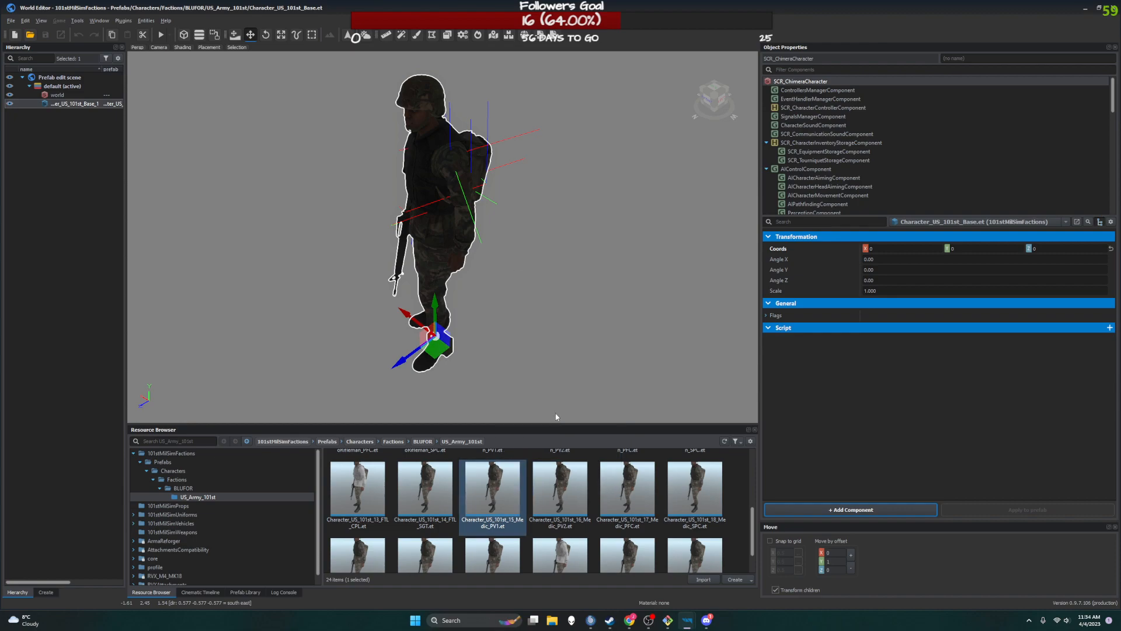
pyautogui.click(284, 592)
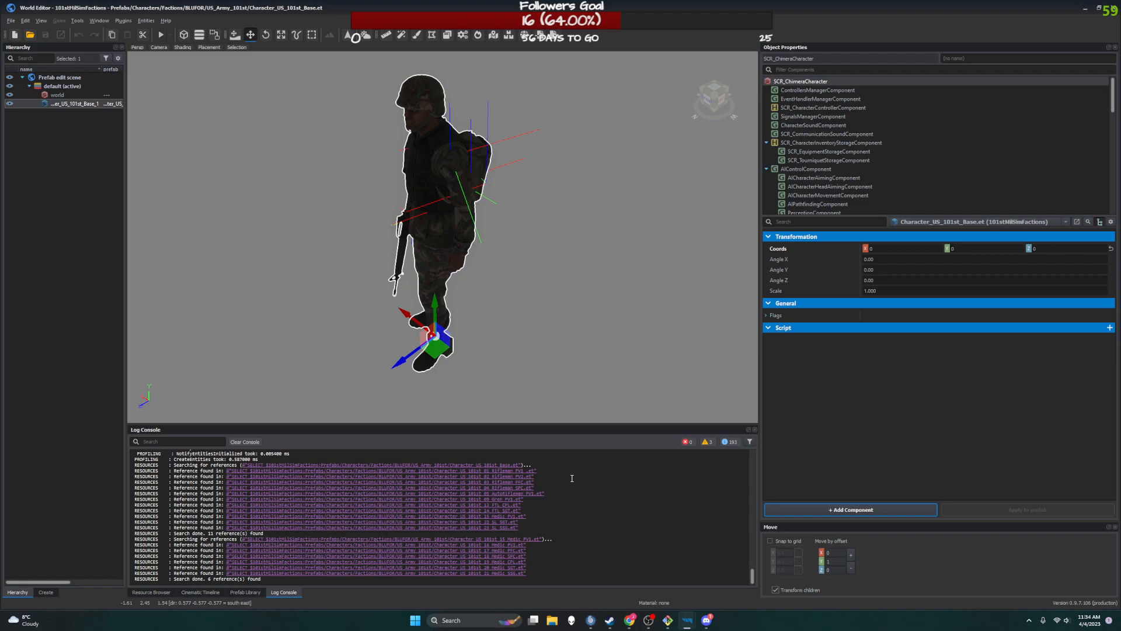
# - Switch to the Faction Creation wiki page in the browser and review the vehicle variant and group creation instructions
pyautogui.moveTo(695, 618)
pyautogui.click(687, 621)
pyautogui.click(631, 620)
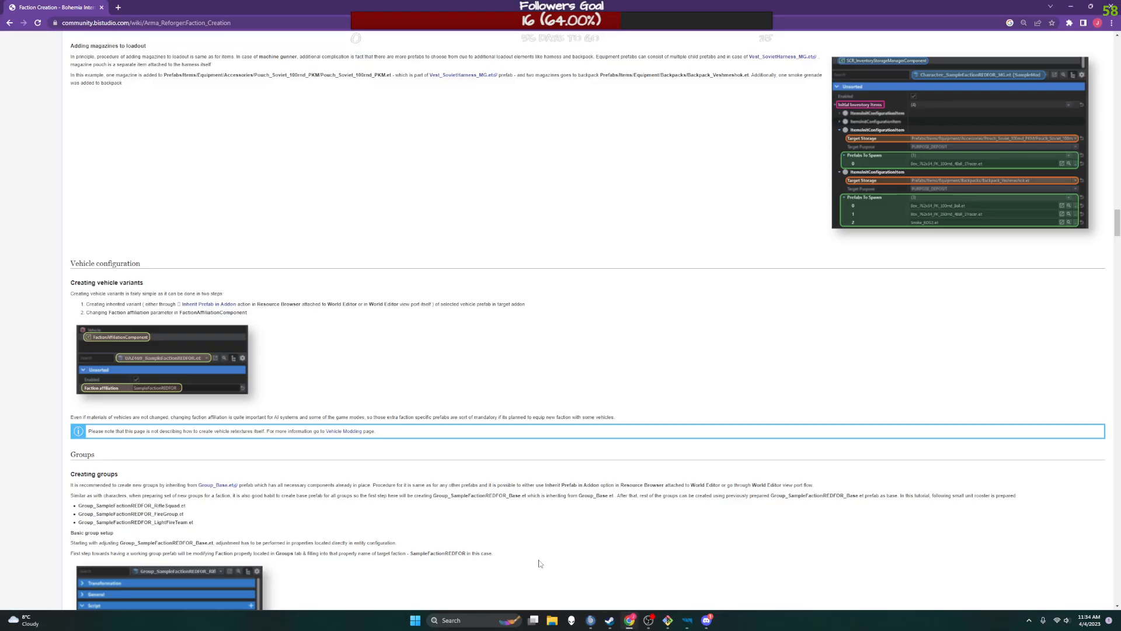
pyautogui.scroll(-5, 228, 345)
pyautogui.scroll(2, 211, 325)
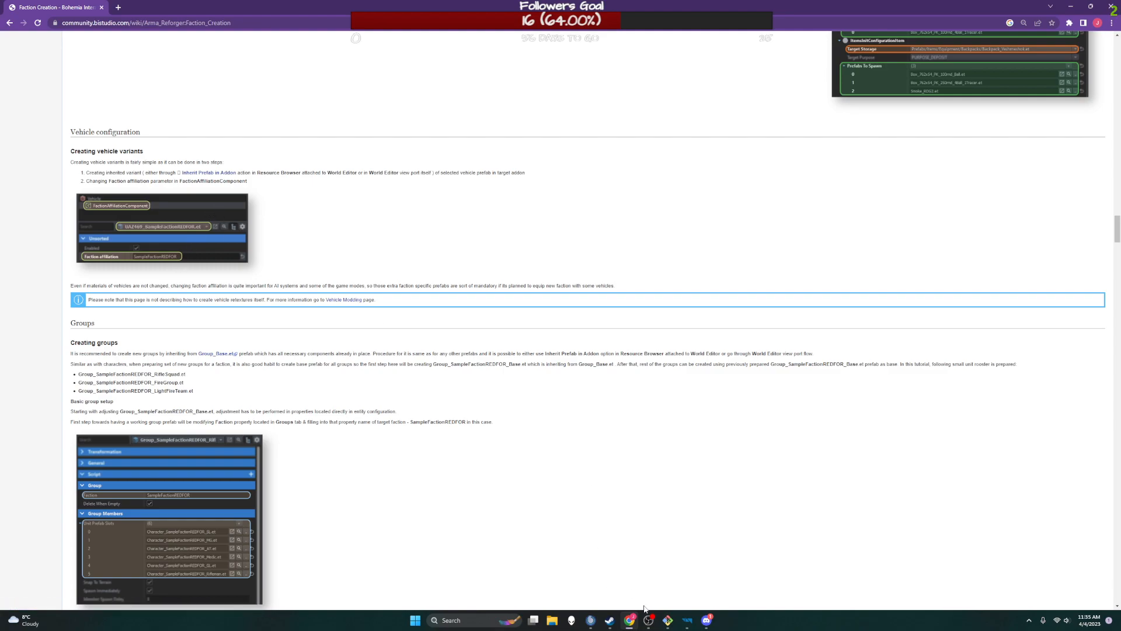
# - Switch to Enfusion Workbench, save all changes, and close the World Editor window
pyautogui.moveTo(710, 624)
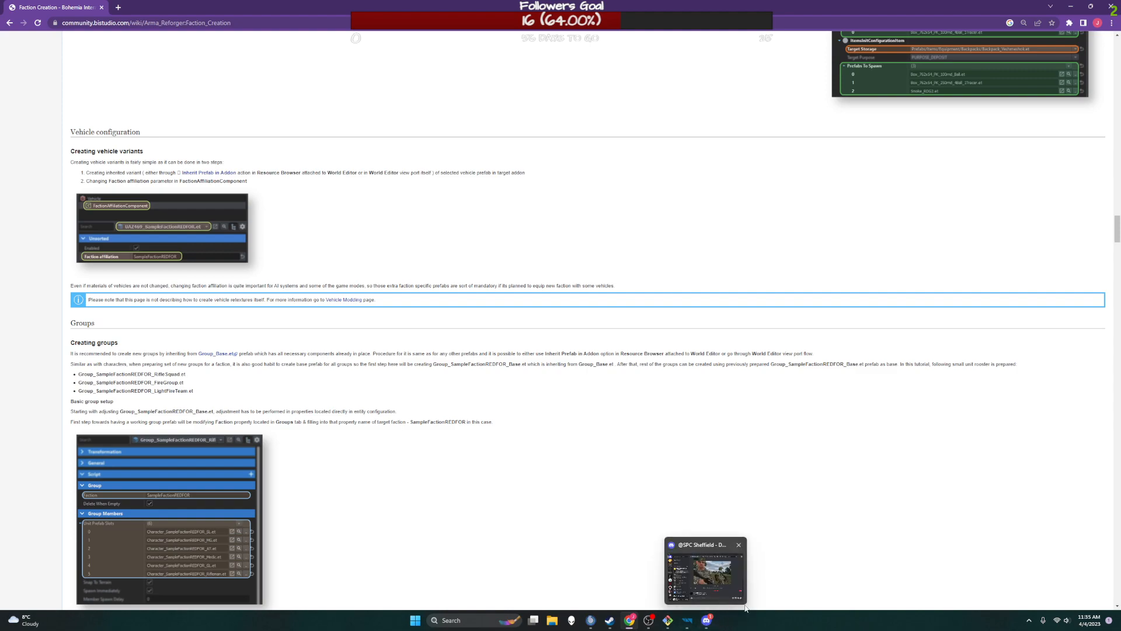
pyautogui.moveTo(743, 603)
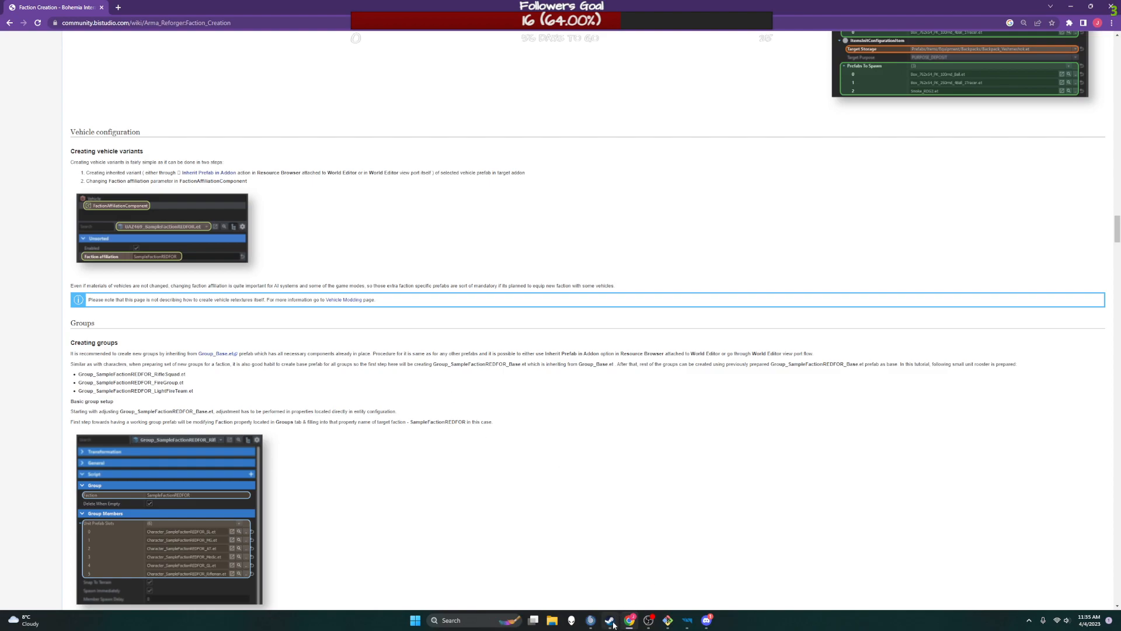
pyautogui.moveTo(611, 626)
pyautogui.moveTo(704, 624)
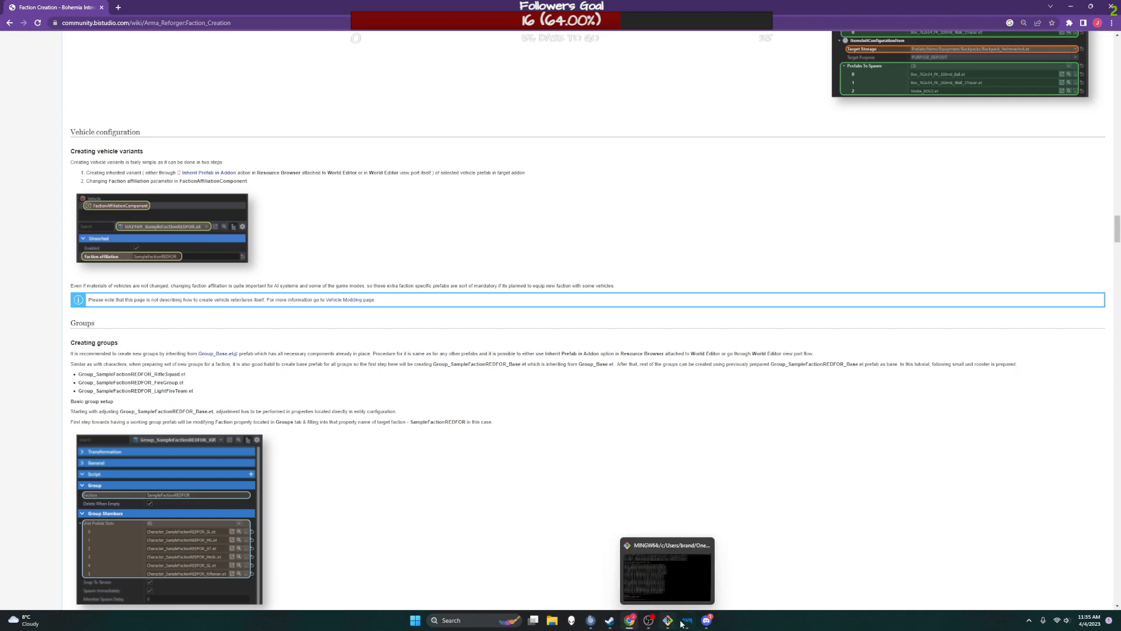
pyautogui.click(646, 569)
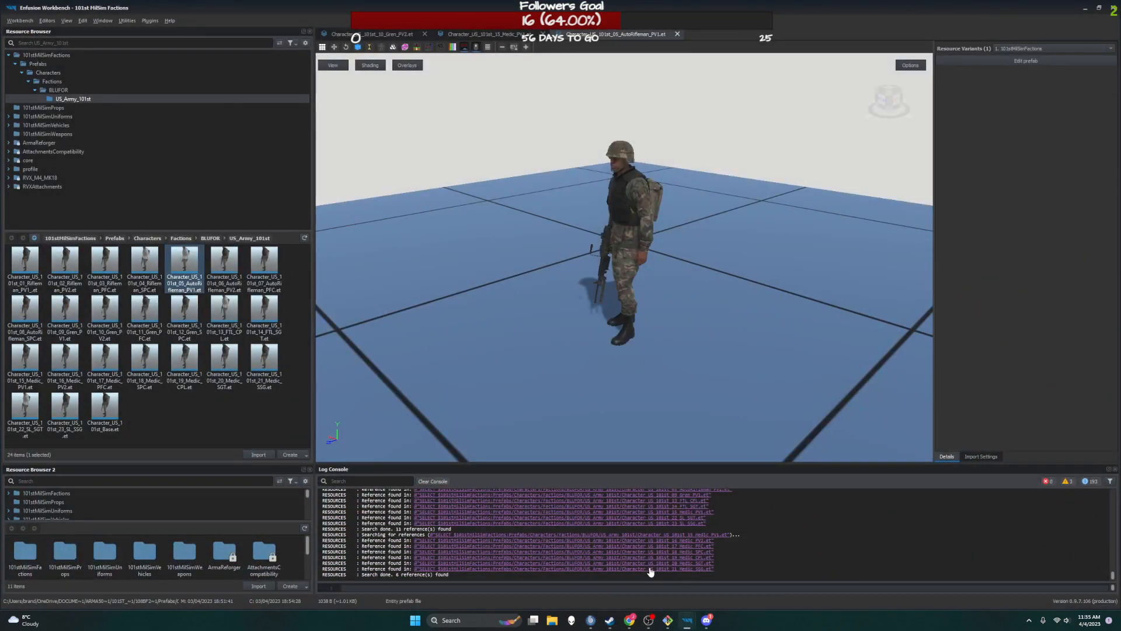
pyautogui.click(20, 20)
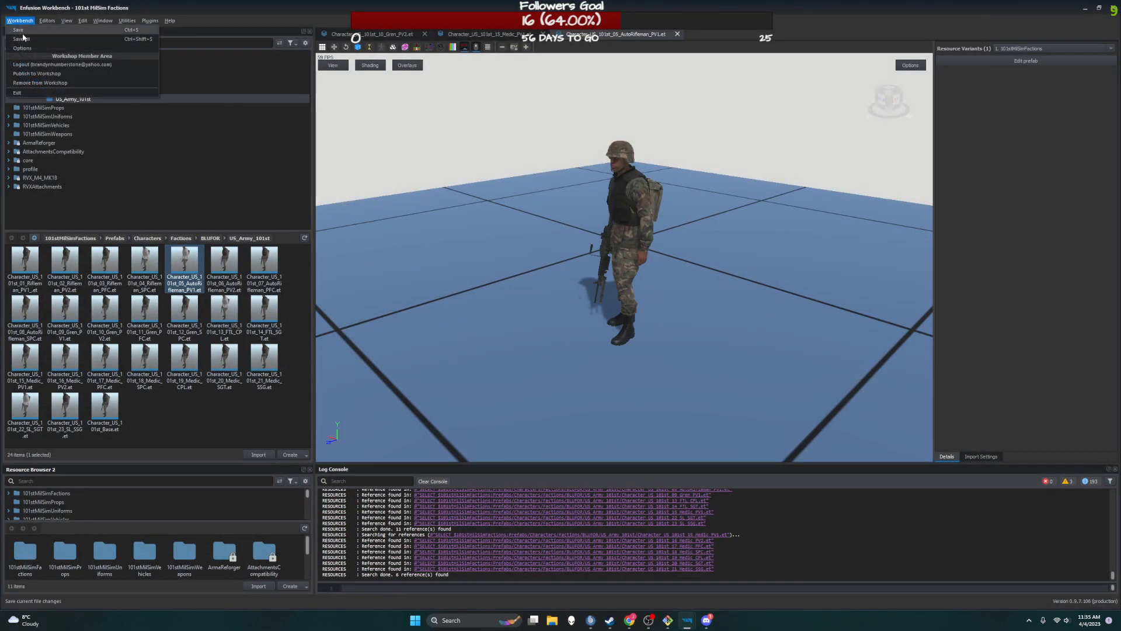
pyautogui.click(22, 38)
pyautogui.moveTo(684, 622)
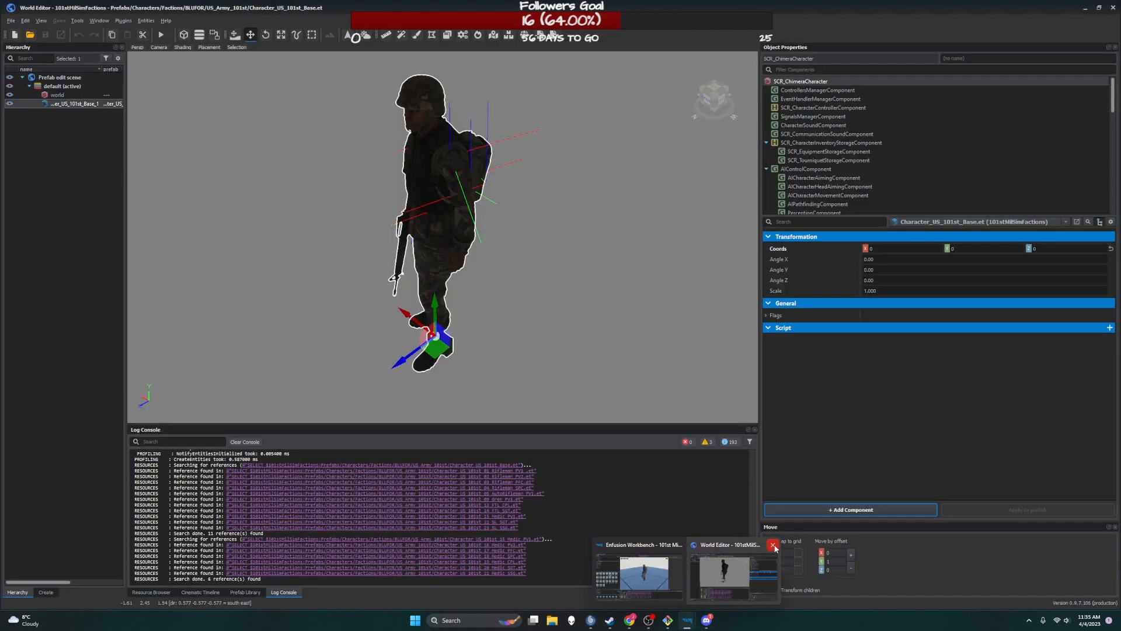
pyautogui.click(771, 542)
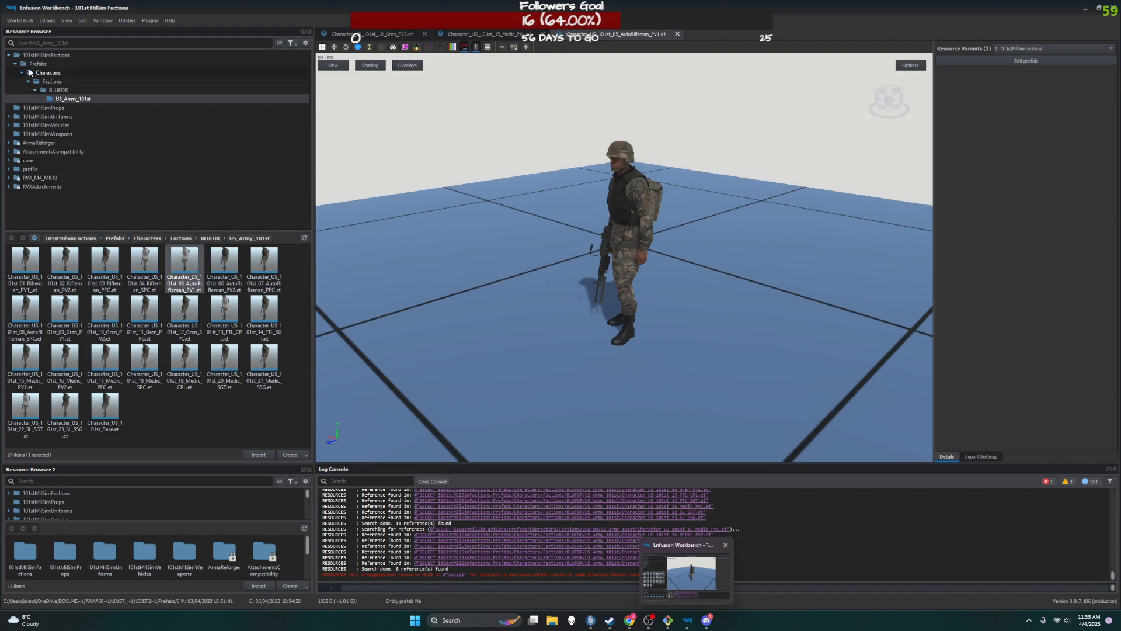
# - Collapse the 101stMilSimFactions folder tree and compare the root contents of the 101stMilSimVehicles and 101stMilSimFactions addons
pyautogui.click(21, 72)
pyautogui.click(15, 64)
pyautogui.click(8, 55)
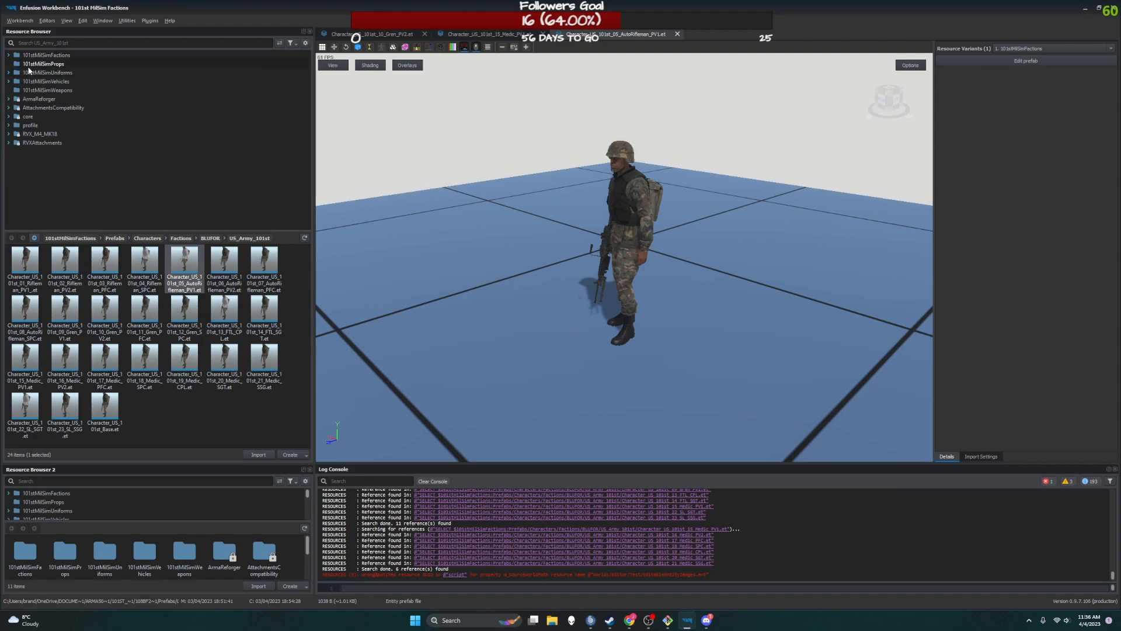
pyautogui.click(9, 81)
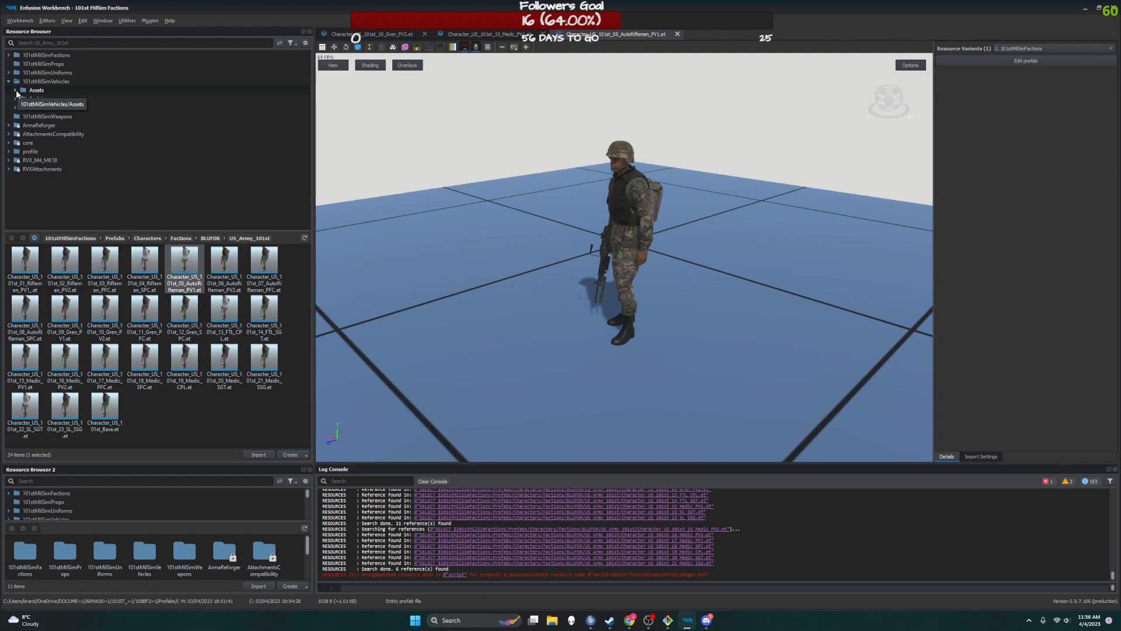
pyautogui.click(55, 83)
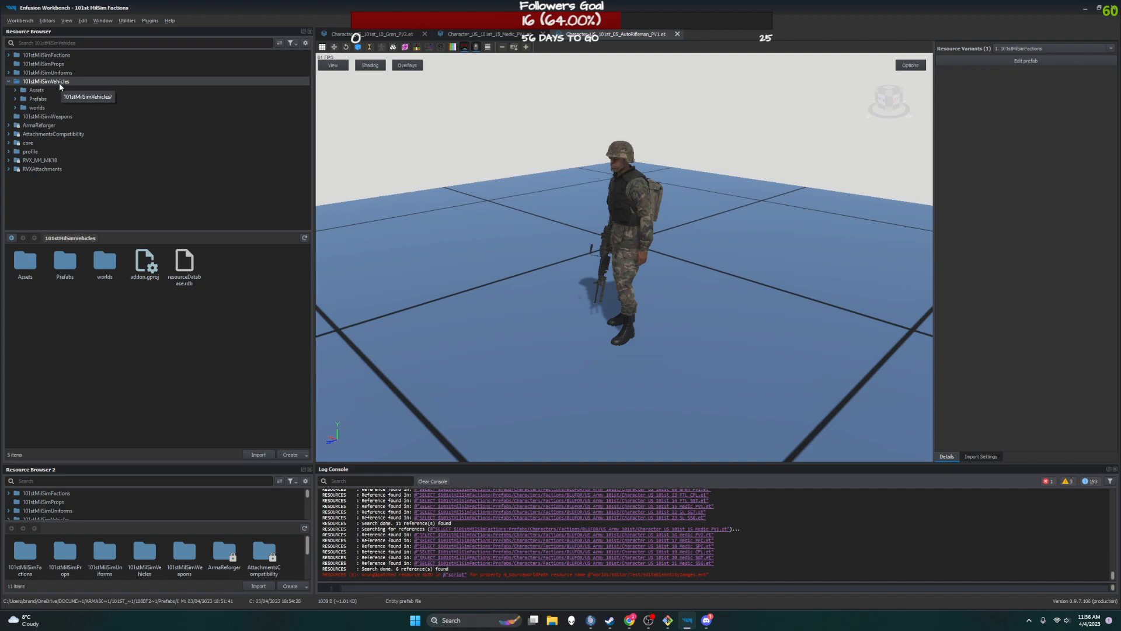
pyautogui.click(52, 55)
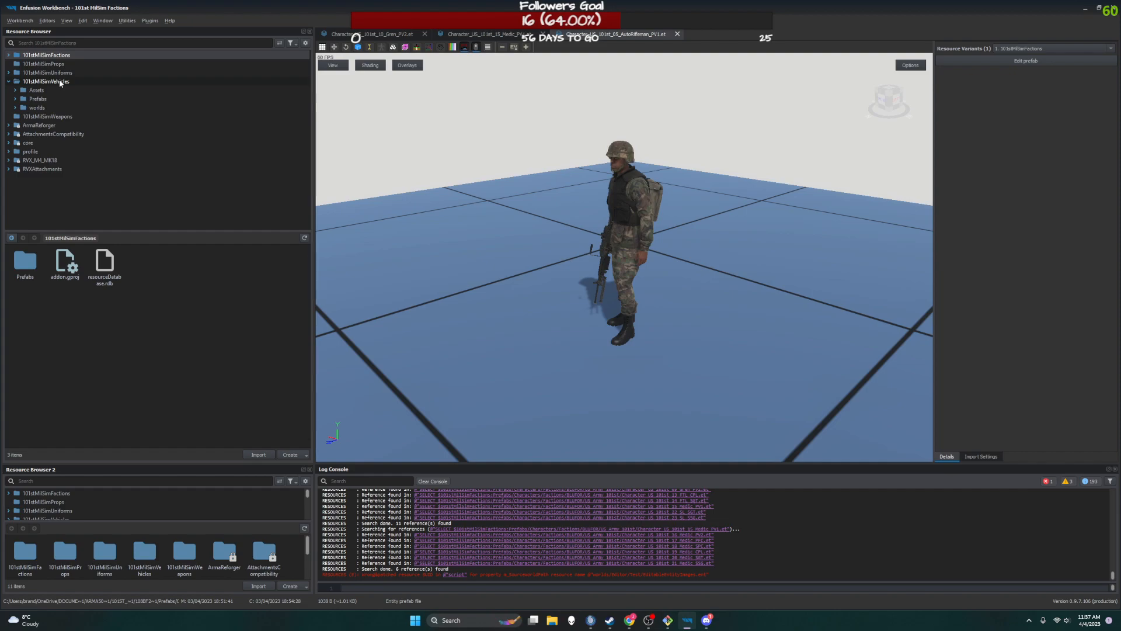
# - Browse the 101stMilSimVehicles wheeled vehicle assets and open the M923A1 folder
pyautogui.click(16, 90)
pyautogui.click(24, 99)
pyautogui.click(28, 108)
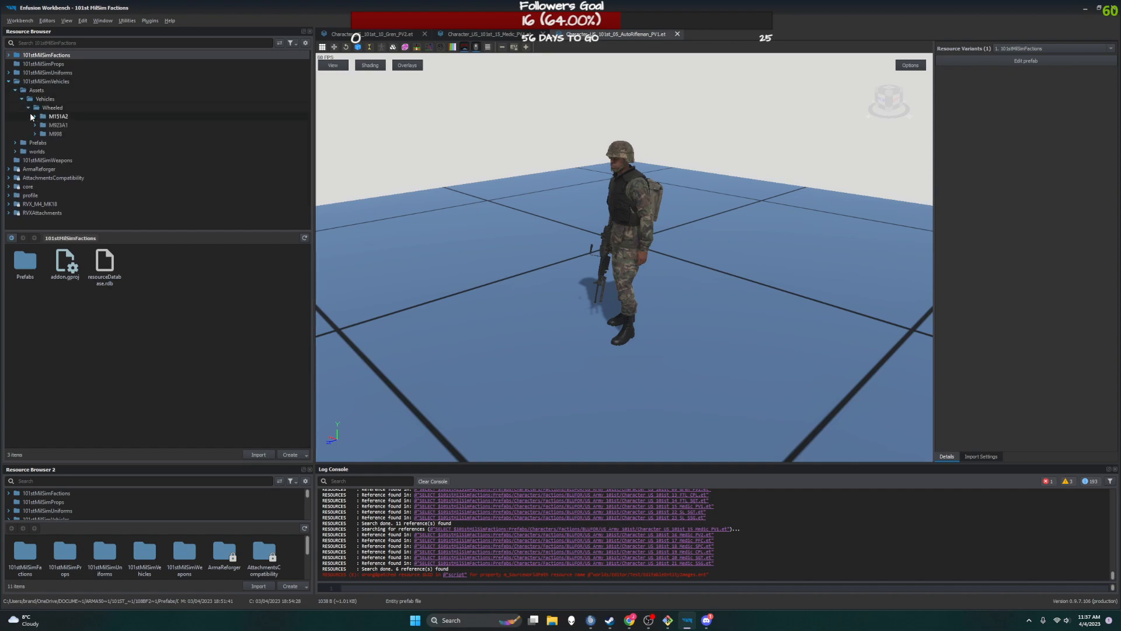
pyautogui.click(35, 125)
pyautogui.click(43, 143)
pyautogui.click(57, 125)
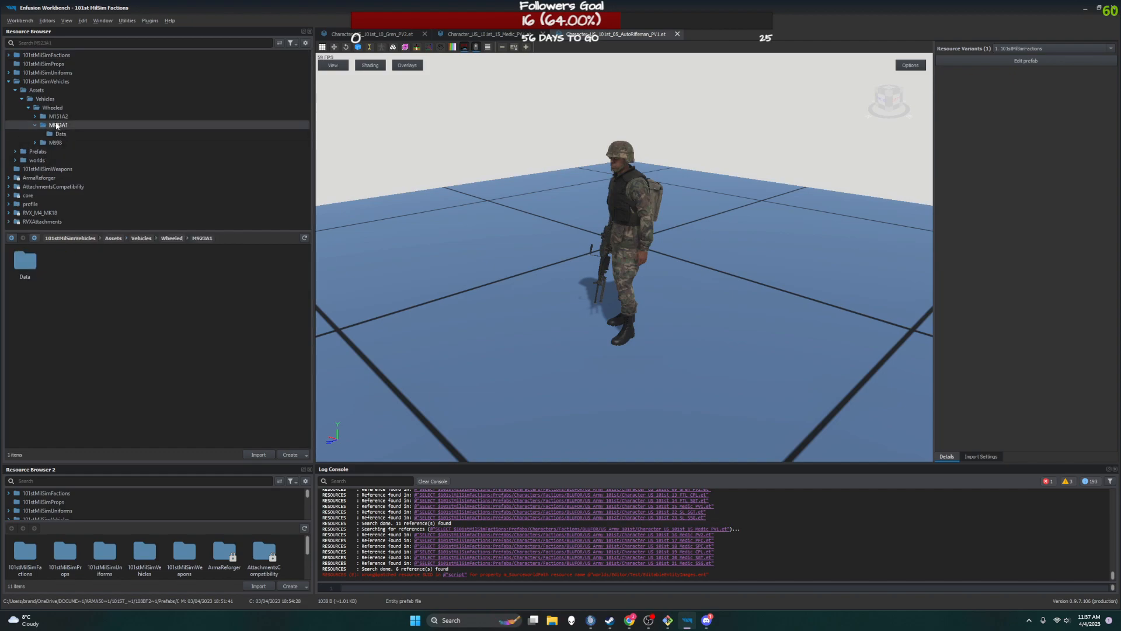
# - Browse the 101stMilSimVehicles wheeled vehicle prefabs, checking the contents of the M923A1 and M998 folders
pyautogui.click(15, 90)
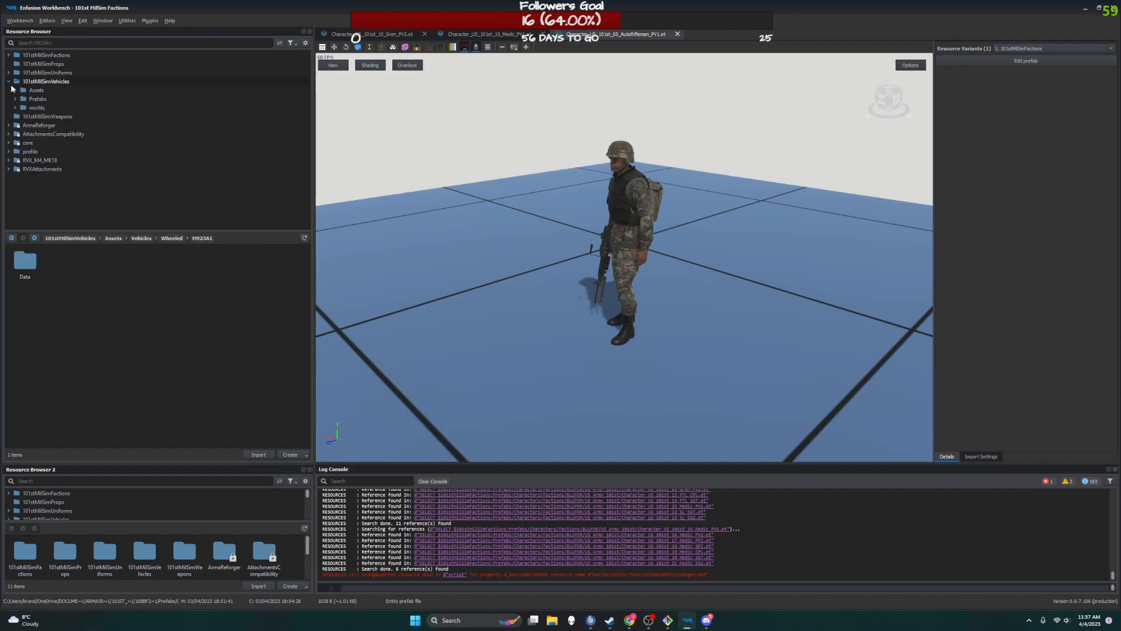
pyautogui.click(16, 99)
pyautogui.click(22, 108)
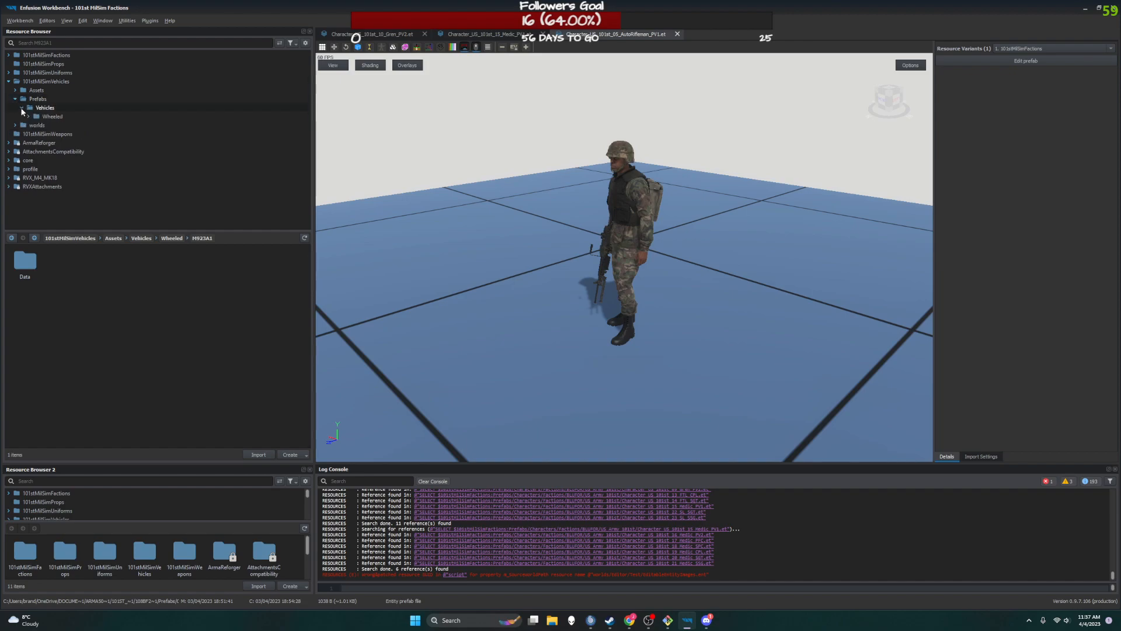
pyautogui.click(40, 83)
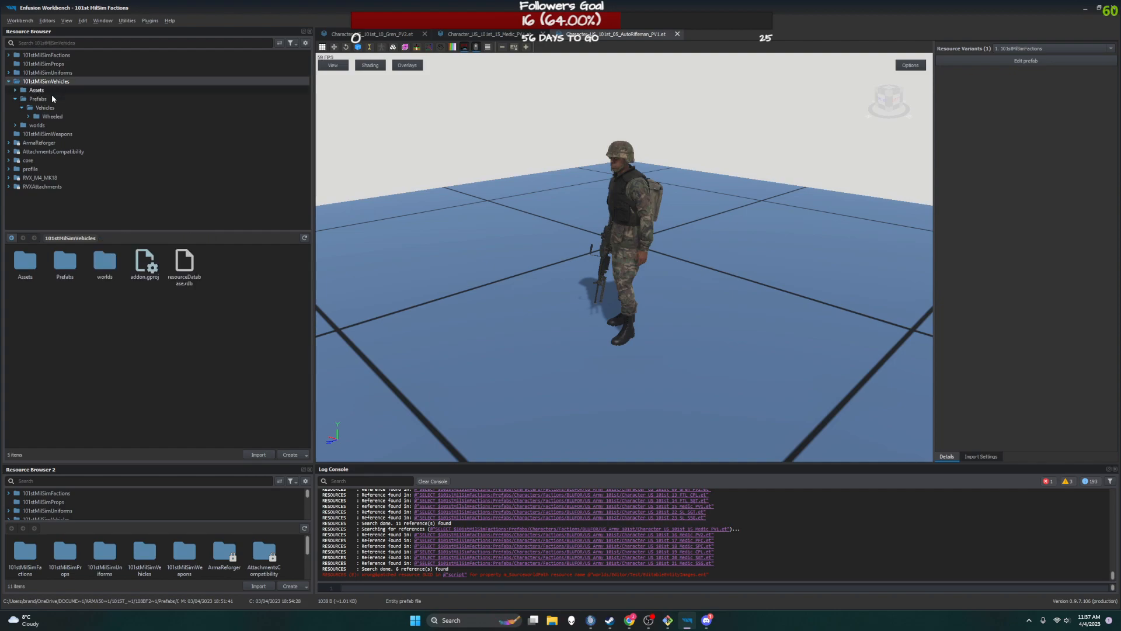
pyautogui.click(28, 115)
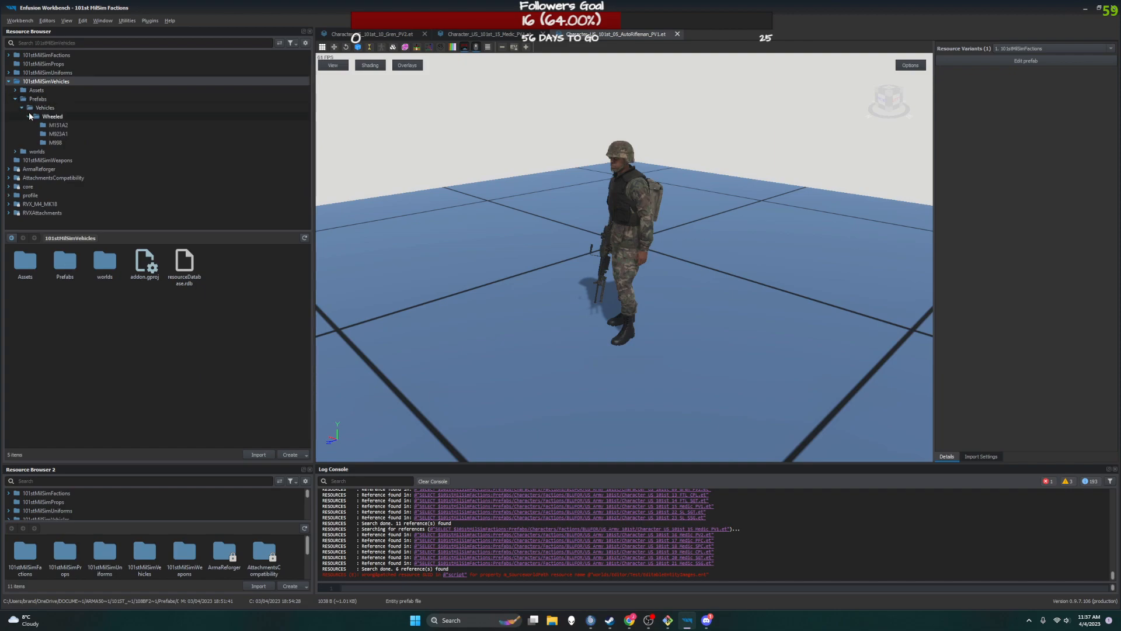
pyautogui.click(41, 134)
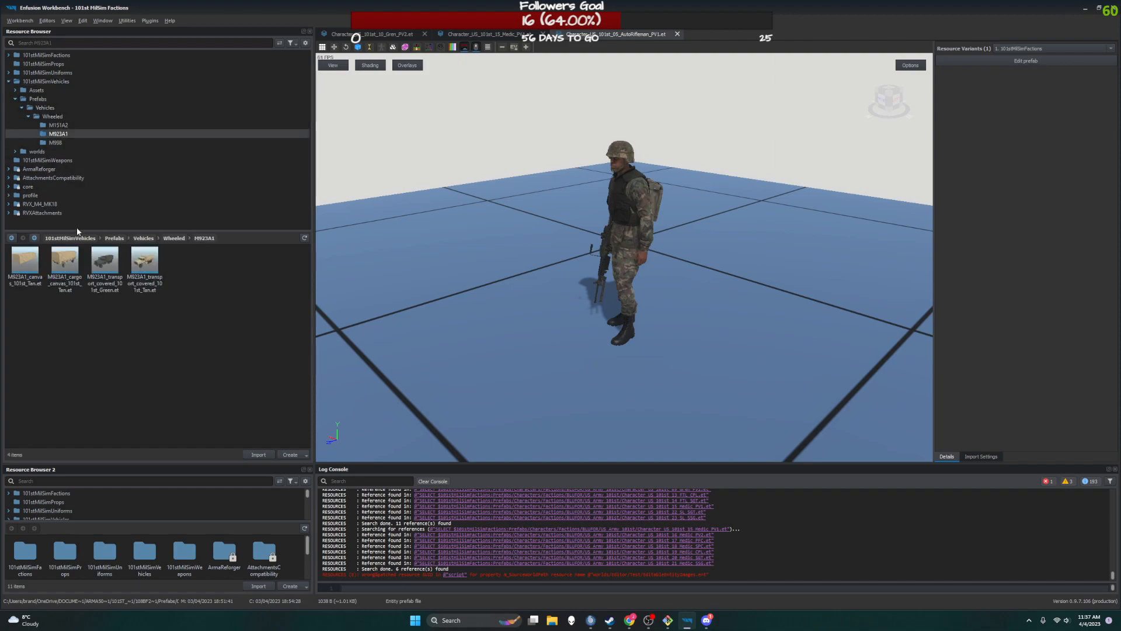
pyautogui.click(52, 143)
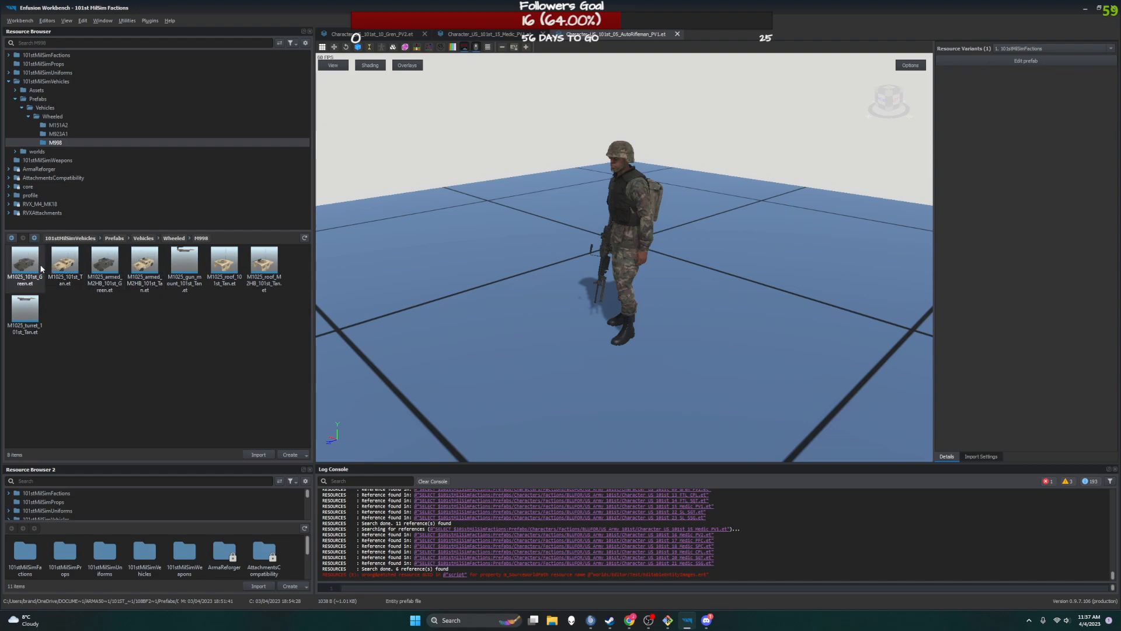
# - Open the M1025_101st_Tan.et prefab preview and inspect the vehicle from several angles
pyautogui.doubleClick(61, 269)
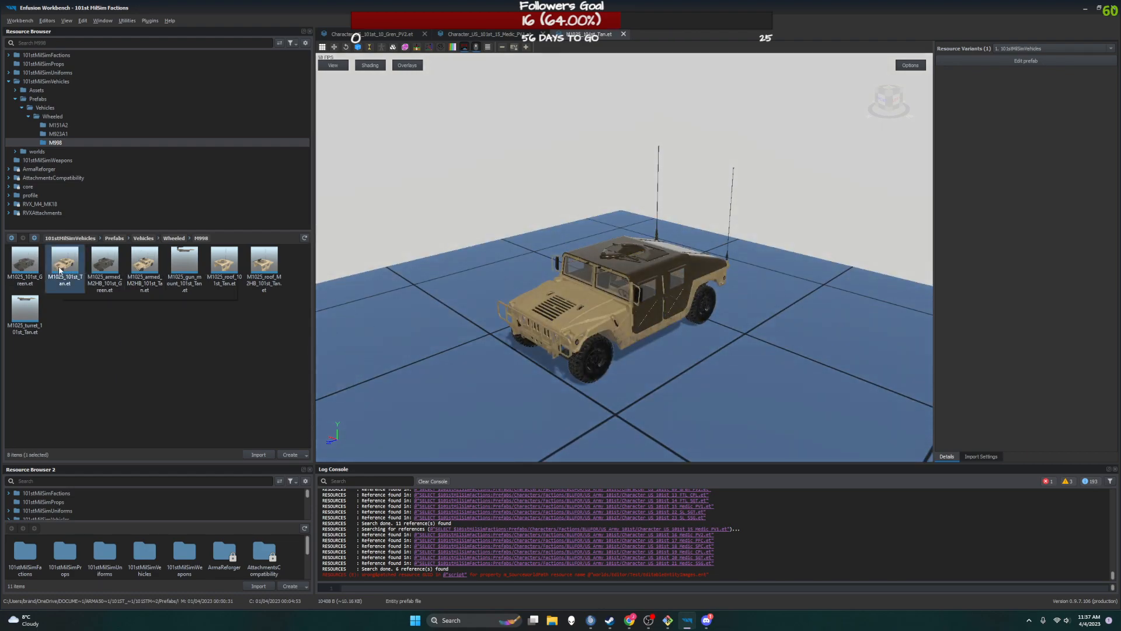
pyautogui.moveTo(757, 295); pyautogui.dragTo(782, 297)
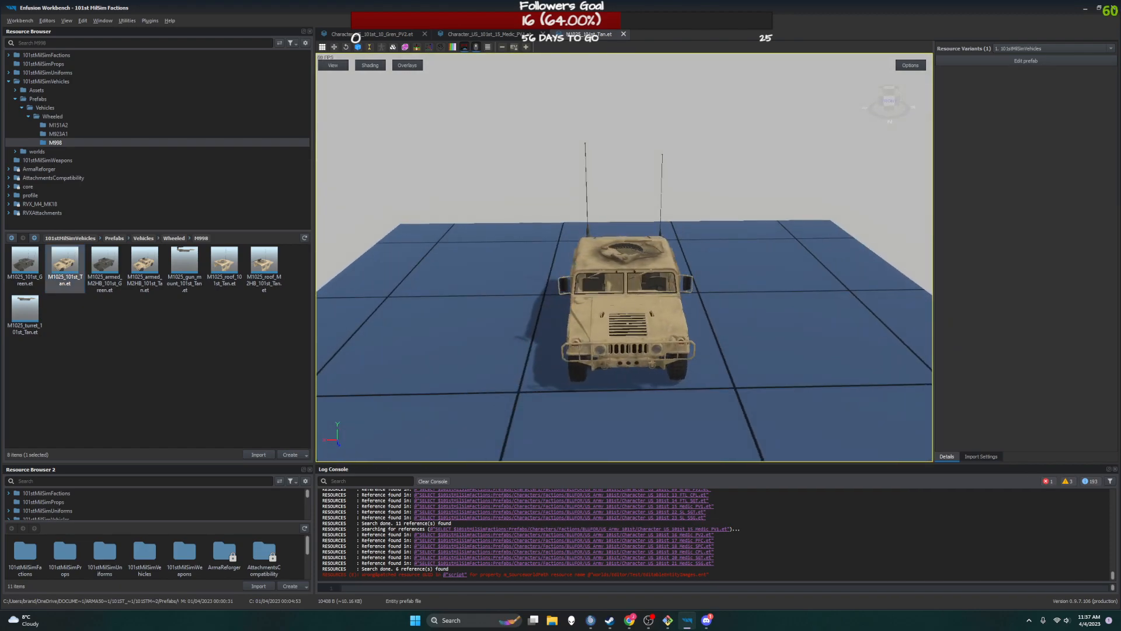
pyautogui.moveTo(813, 323)
pyautogui.mouseDown(button='right')
pyautogui.moveTo(689, 315)
pyautogui.moveTo(817, 344)
pyautogui.mouseUp(button='right')
pyautogui.moveTo(813, 324); pyautogui.dragTo(754, 316)
pyautogui.moveTo(842, 309); pyautogui.dragTo(864, 269)
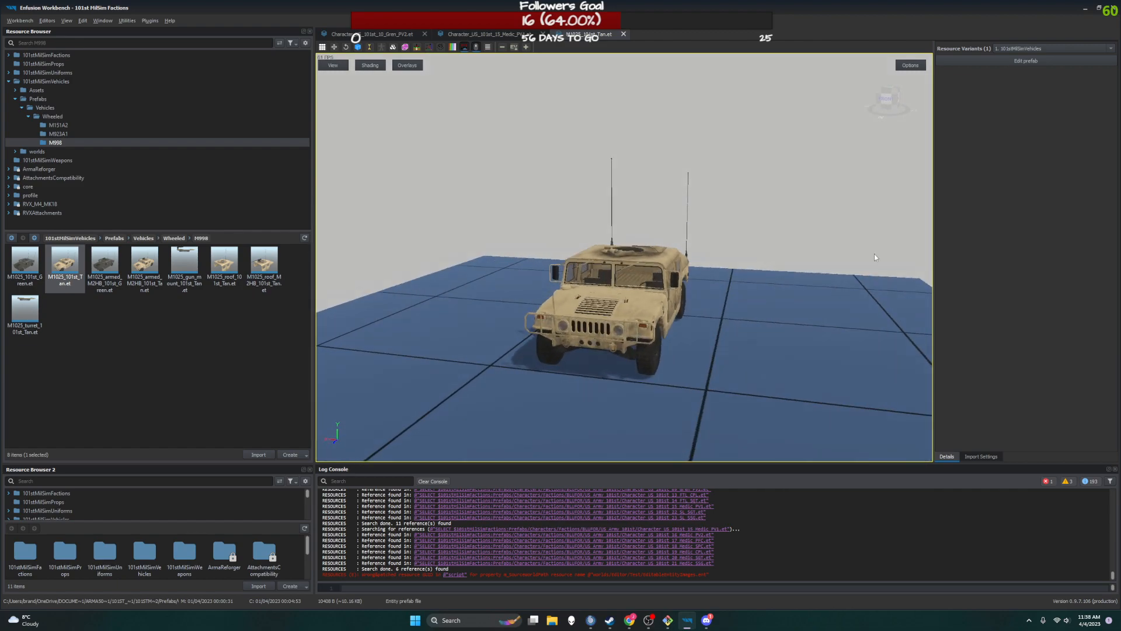
# - Open M1025_101st_Tan.et from 101stMilSimVehicles in World Editor, review its components and model, and close the editor
pyautogui.click(1041, 61)
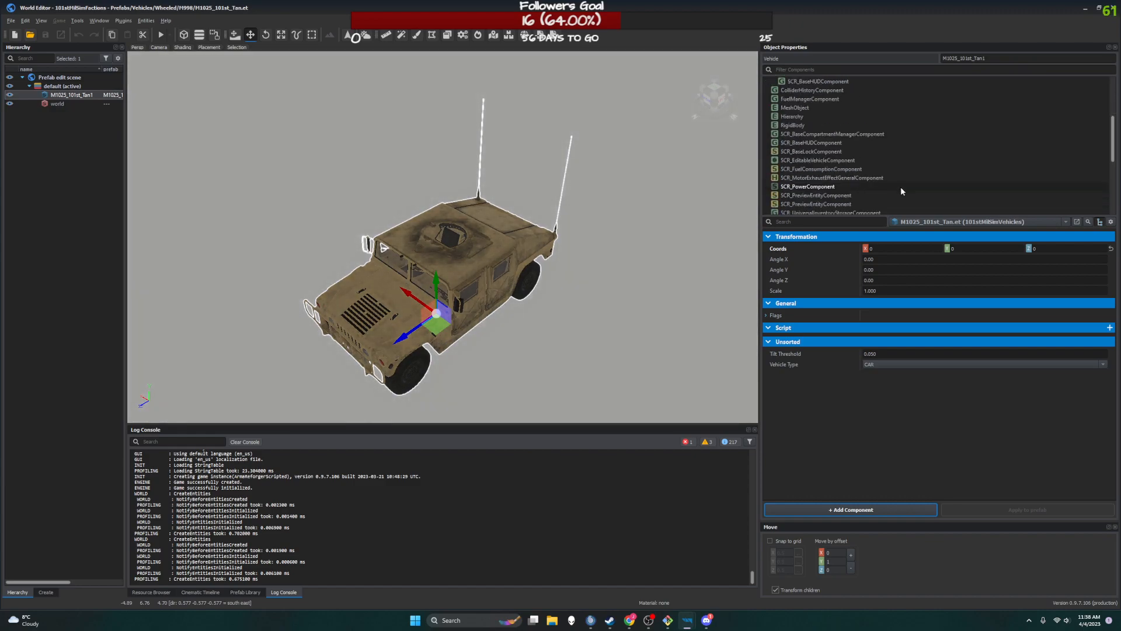
pyautogui.scroll(7, 902, 188)
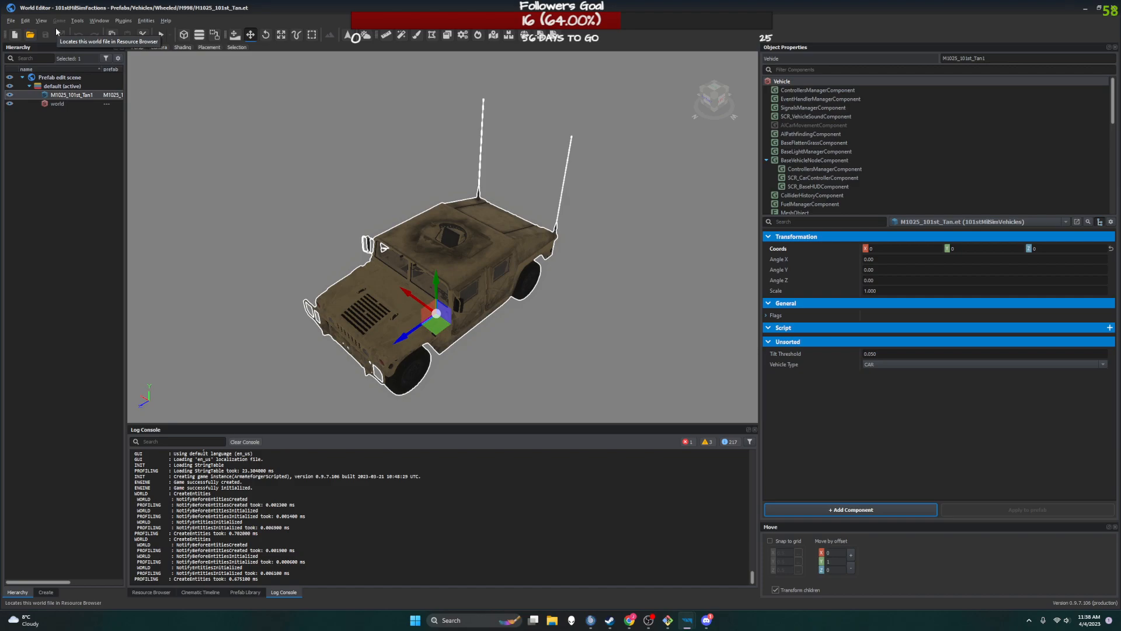
pyautogui.moveTo(677, 172); pyautogui.dragTo(316, 225, button='middle')
pyautogui.moveTo(477, 261)
pyautogui.mouseDown(button='right')
pyautogui.moveTo(652, 143)
pyautogui.moveTo(478, 260)
pyautogui.mouseUp(button='right')
pyautogui.moveTo(477, 261); pyautogui.dragTo(578, 209, button='middle')
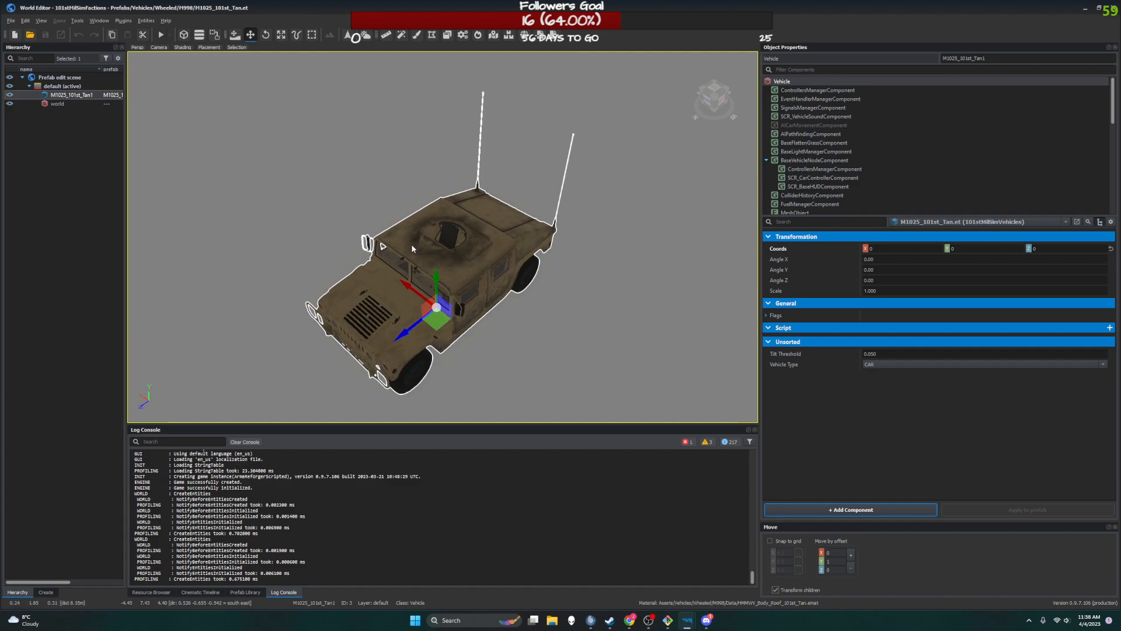
pyautogui.moveTo(453, 251); pyautogui.dragTo(543, 240, button='middle')
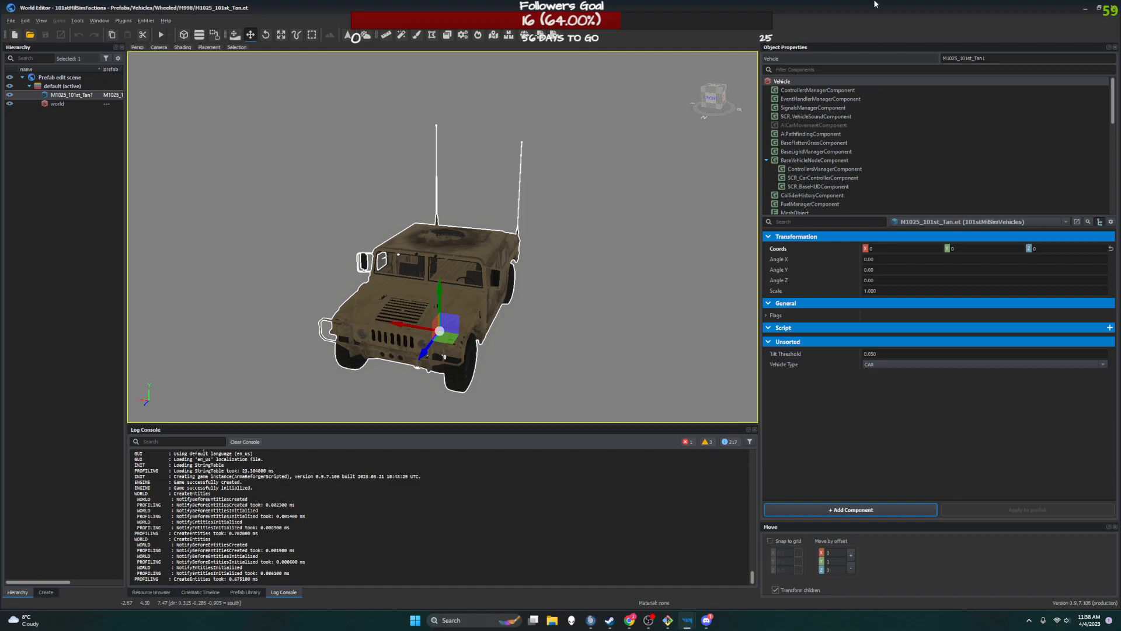
pyautogui.moveTo(717, 162); pyautogui.dragTo(740, 142, button='middle')
pyautogui.click(1115, 9)
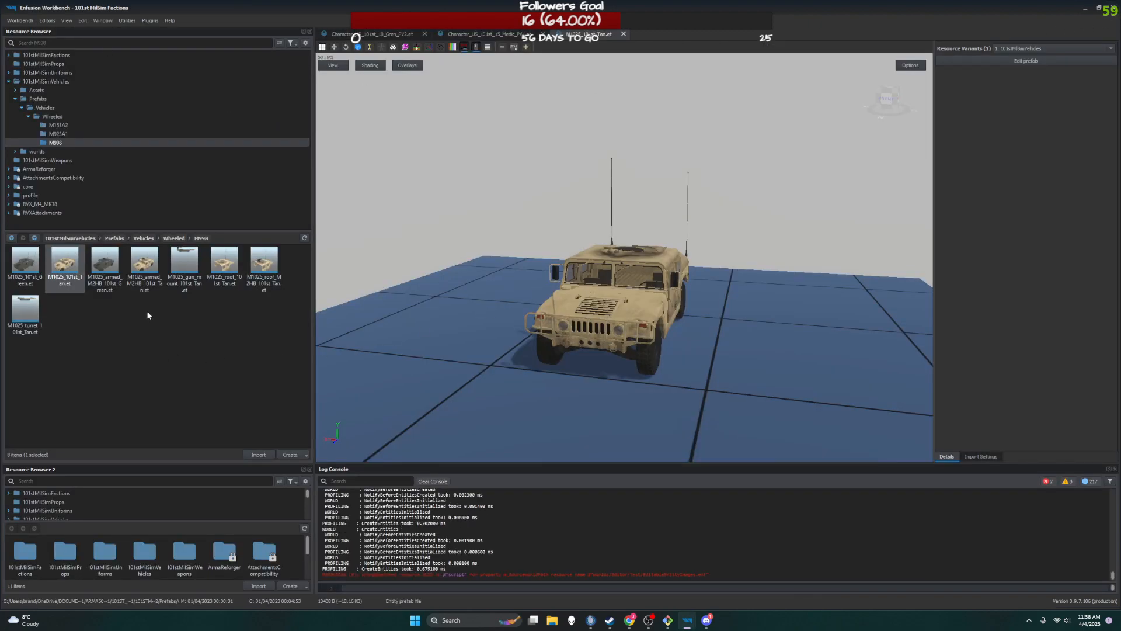
# - Expand the ArmaReforger base game tree down to the Vehicles folder under Prefabs
pyautogui.click(9, 169)
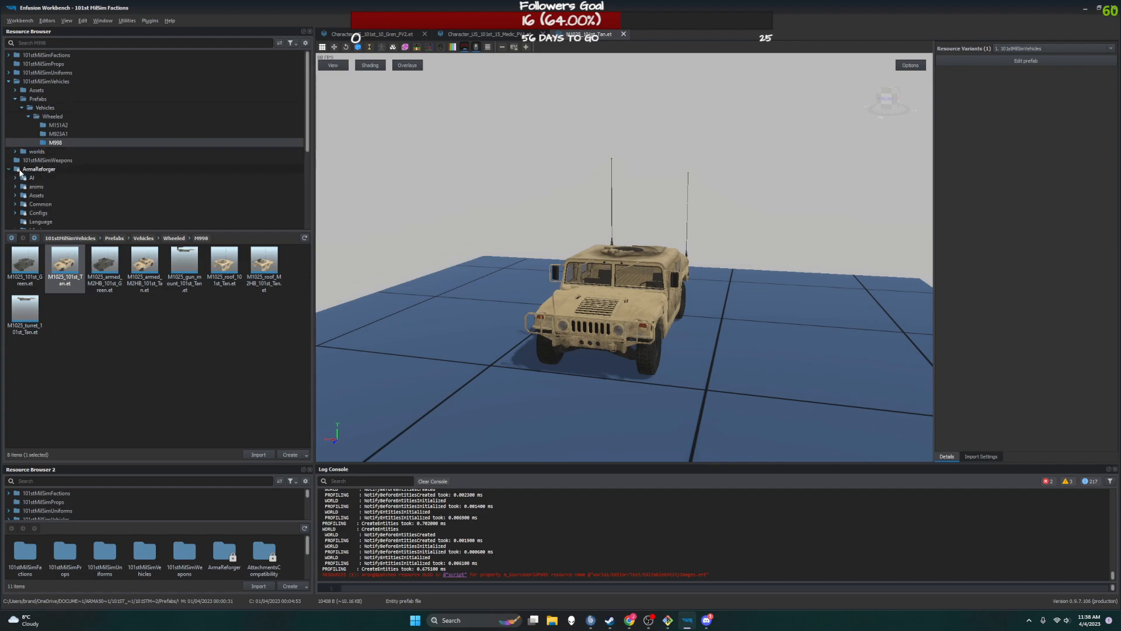
pyautogui.click(29, 170)
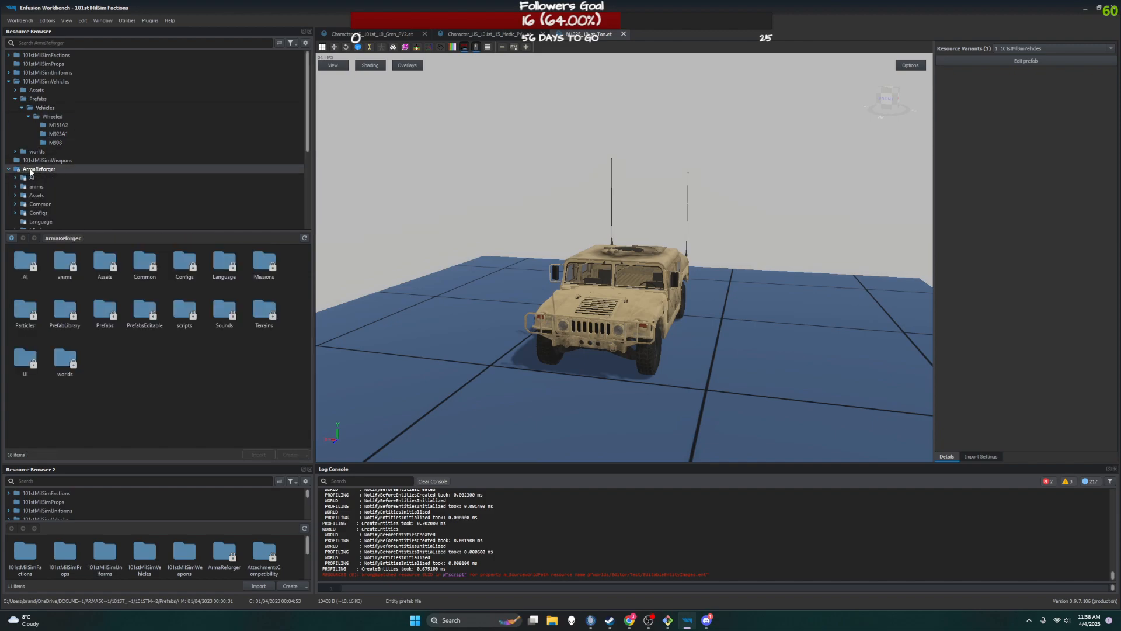
pyautogui.scroll(-2, 17, 208)
pyautogui.click(15, 204)
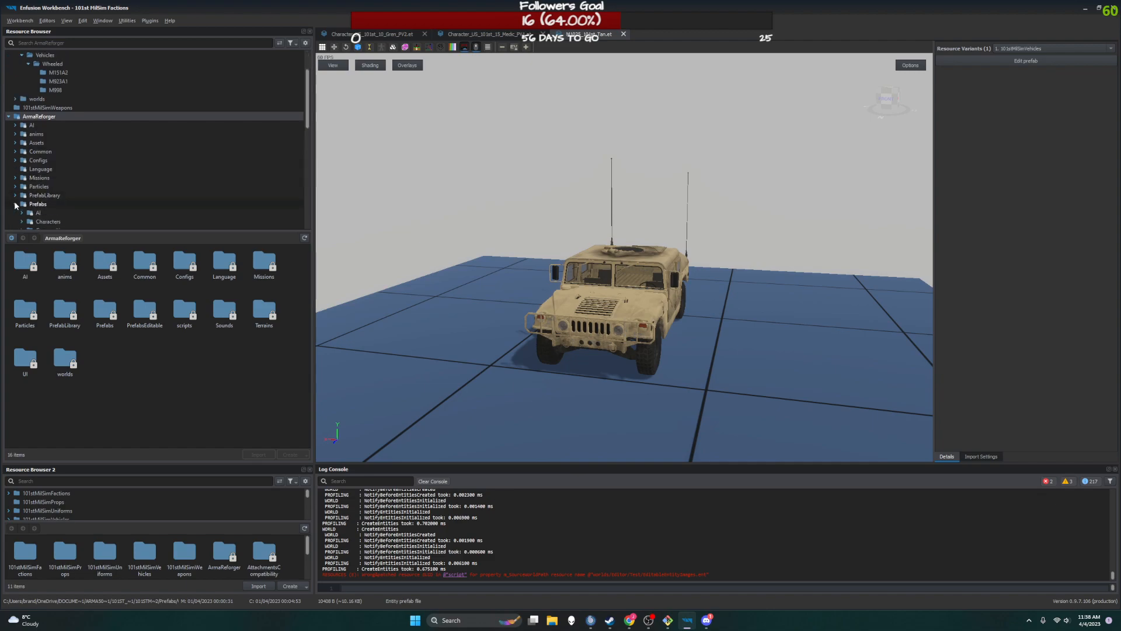
pyautogui.scroll(-2, 21, 218)
pyautogui.scroll(-2, 23, 182)
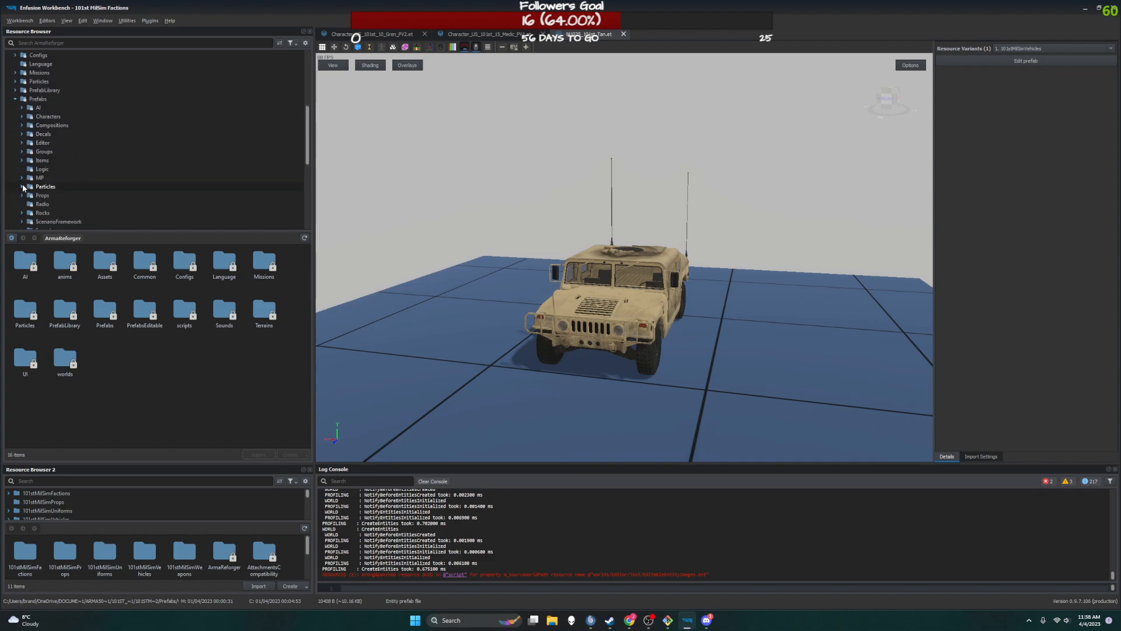
pyautogui.scroll(-3, 23, 204)
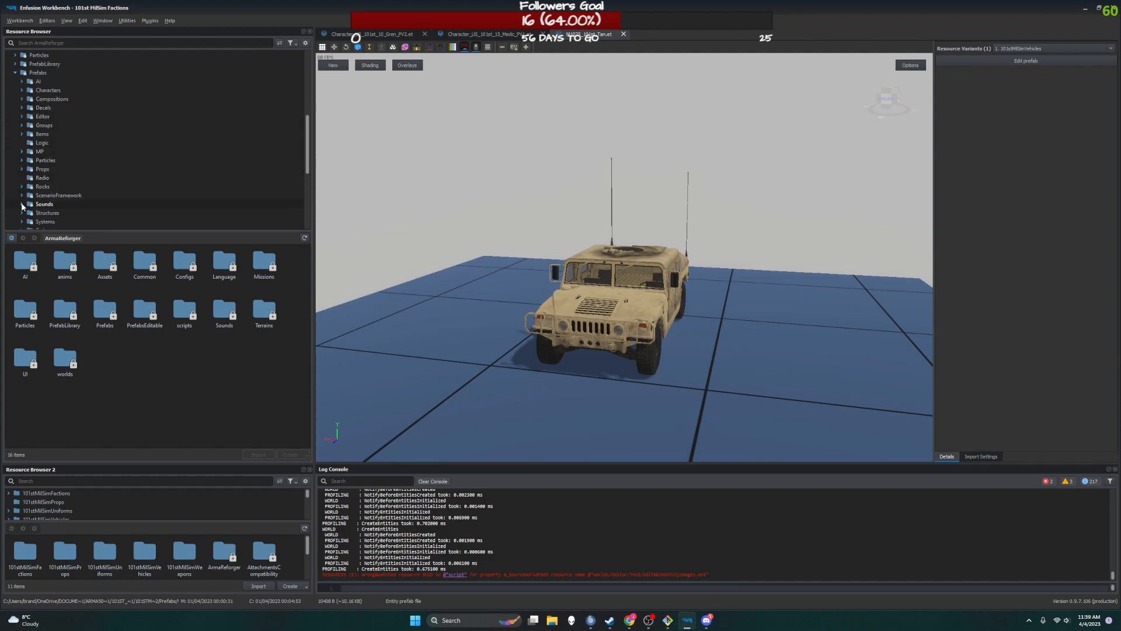
pyautogui.click(22, 204)
pyautogui.scroll(-1, 56, 203)
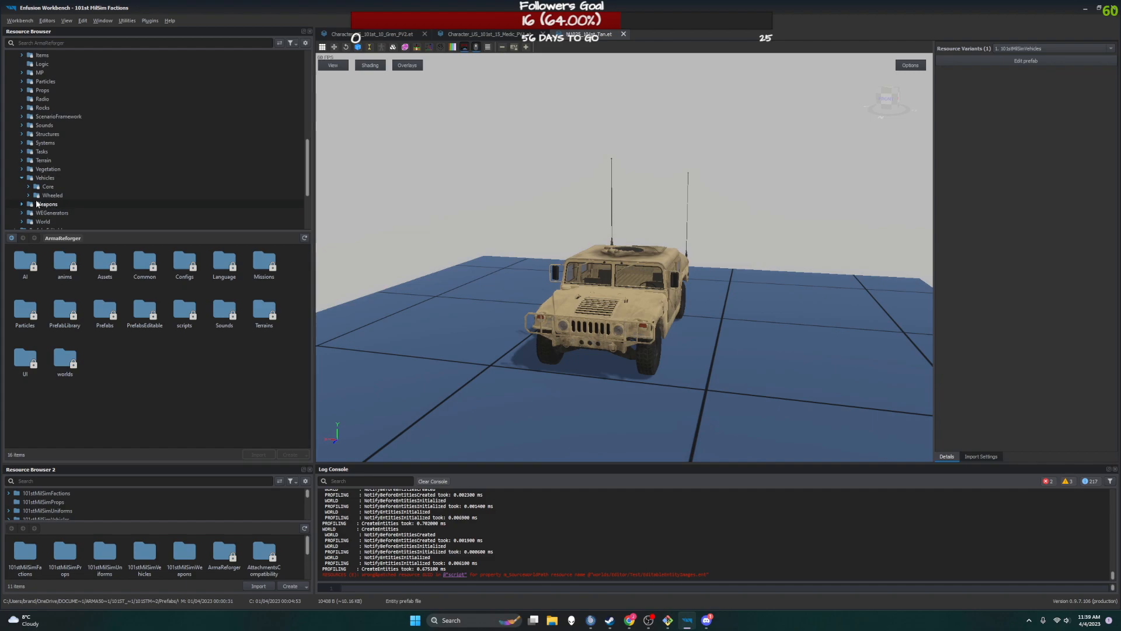
# - Examine the base game's wheeled vehicle prefabs and the contents of the BTR70 folder
pyautogui.click(35, 195)
pyautogui.click(28, 195)
pyautogui.click(34, 204)
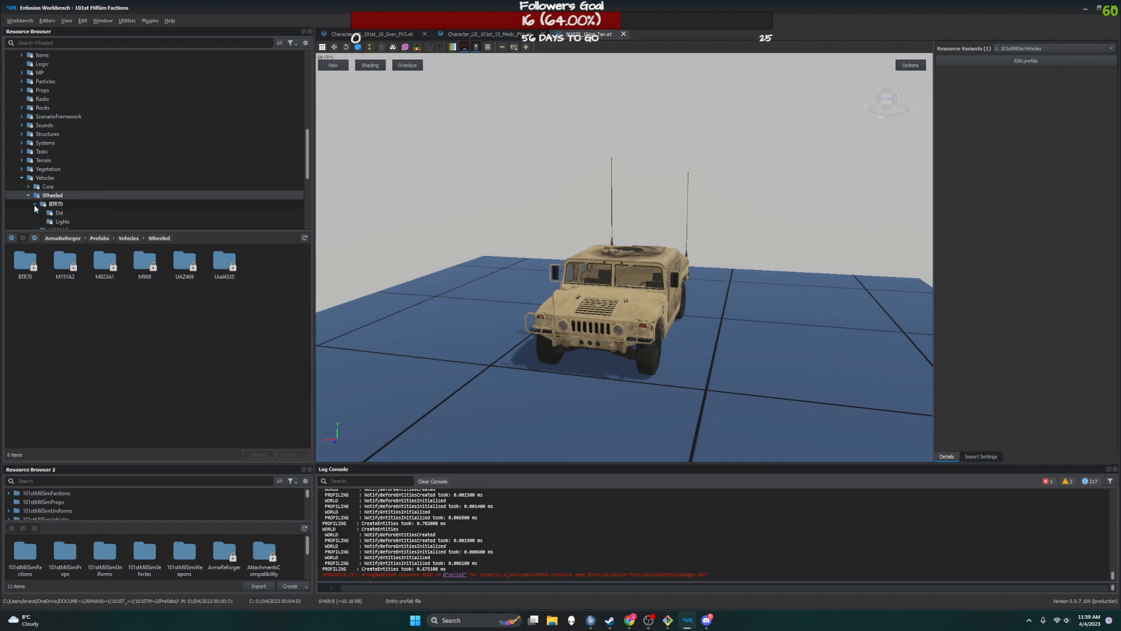
pyautogui.click(58, 213)
pyautogui.click(56, 205)
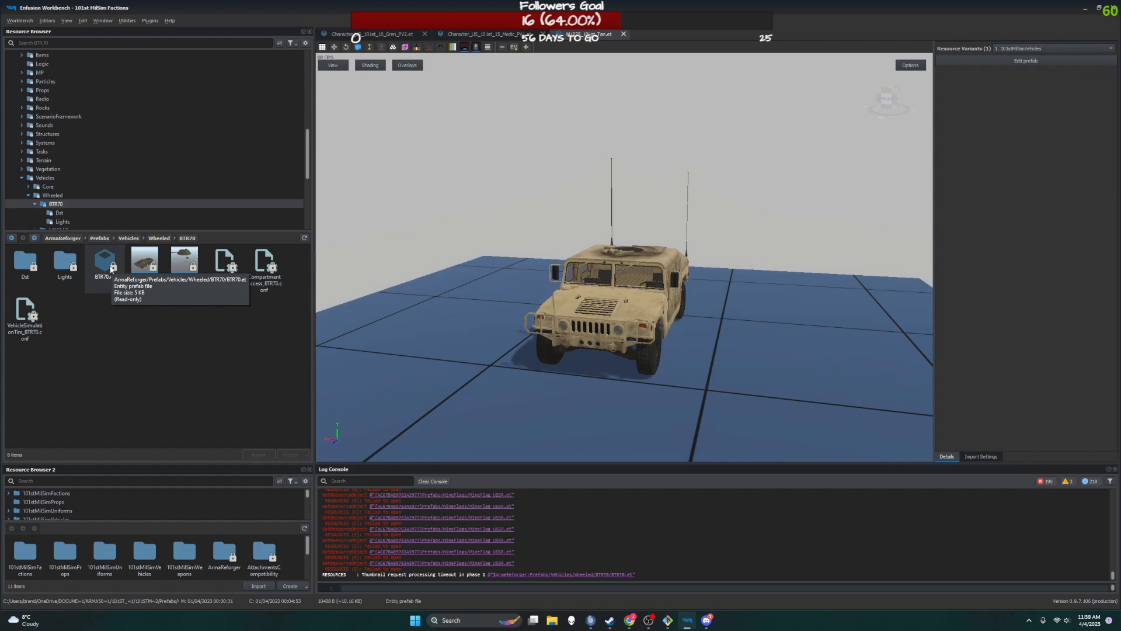
# - Collapse the ArmaReforger tree and return to the M998 prefab folder in 101stMilSimVehicles
pyautogui.click(21, 178)
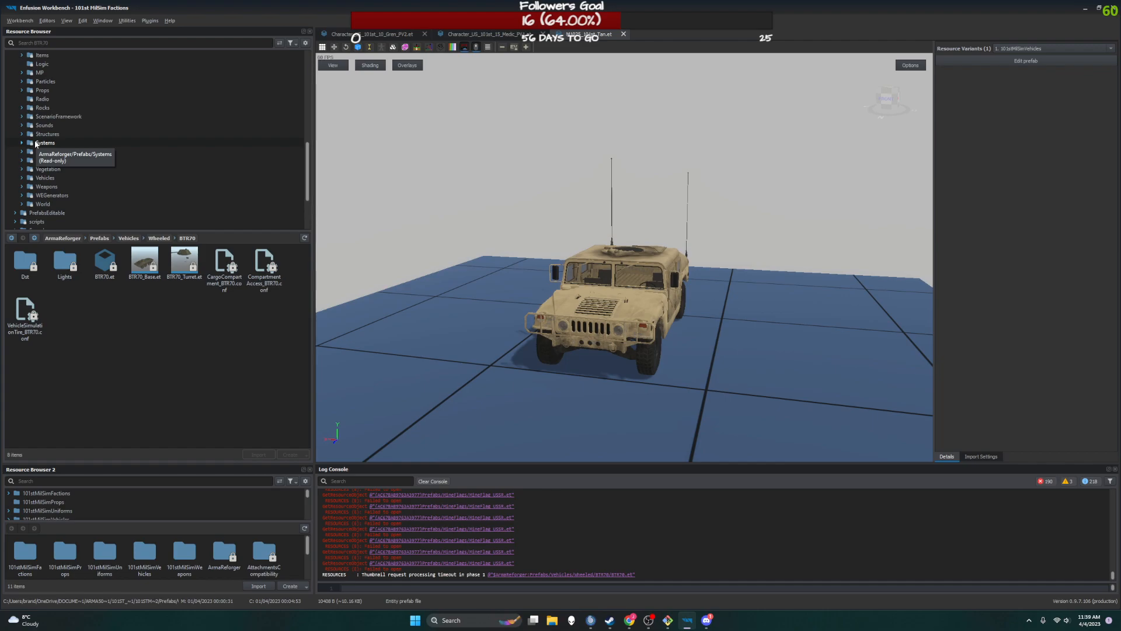
pyautogui.scroll(10, 109, 181)
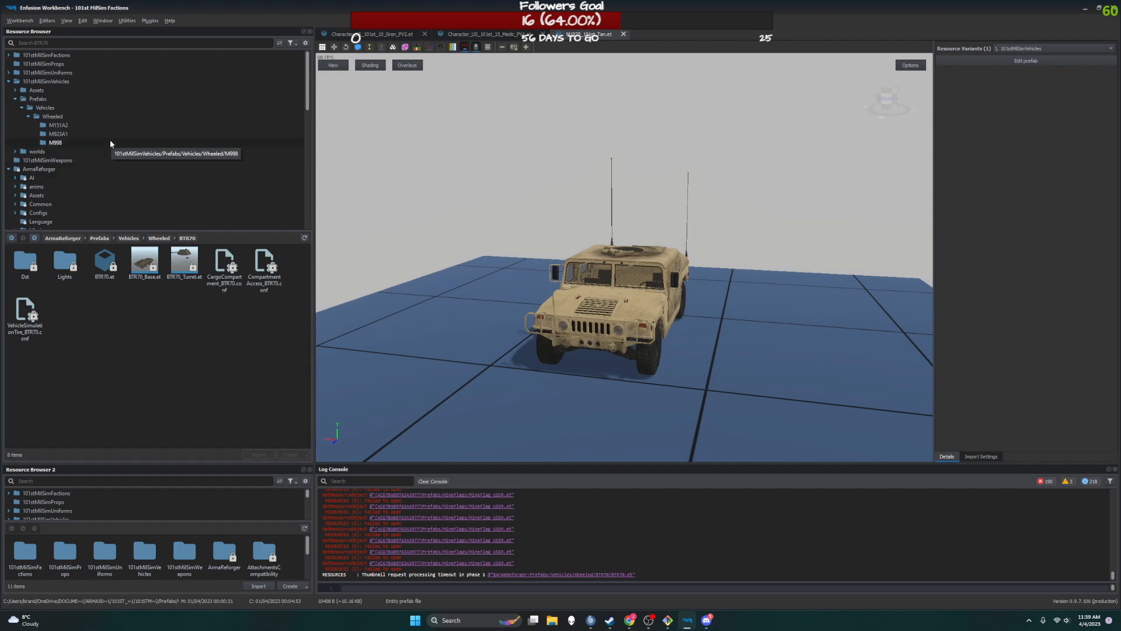
pyautogui.click(8, 169)
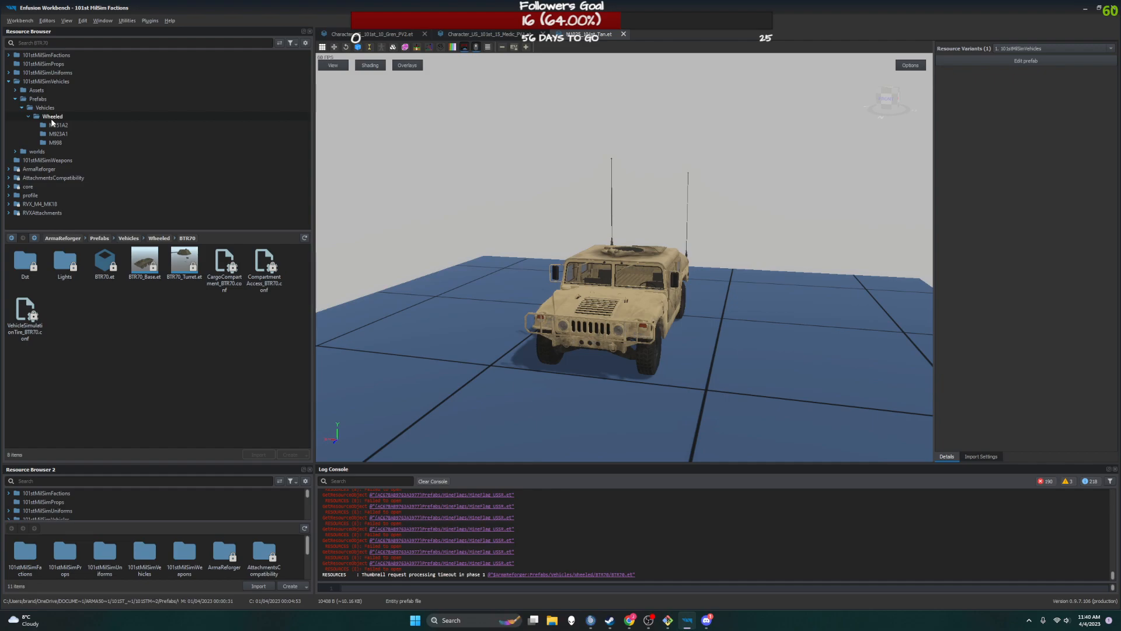
pyautogui.click(58, 134)
pyautogui.click(65, 144)
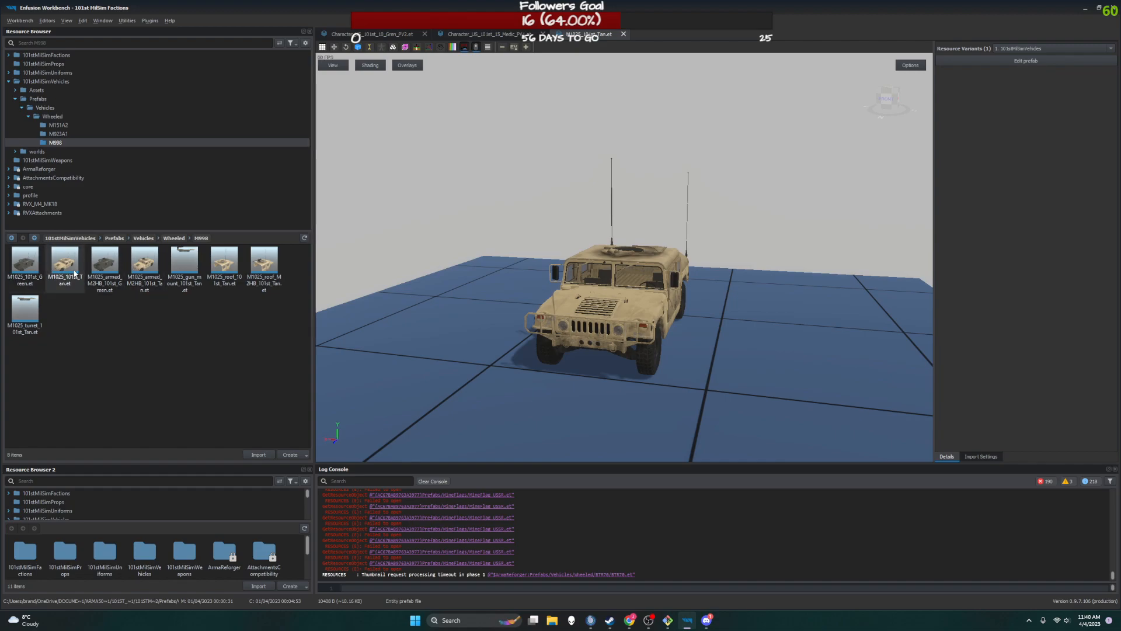
pyautogui.moveTo(653, 281); pyautogui.dragTo(697, 334)
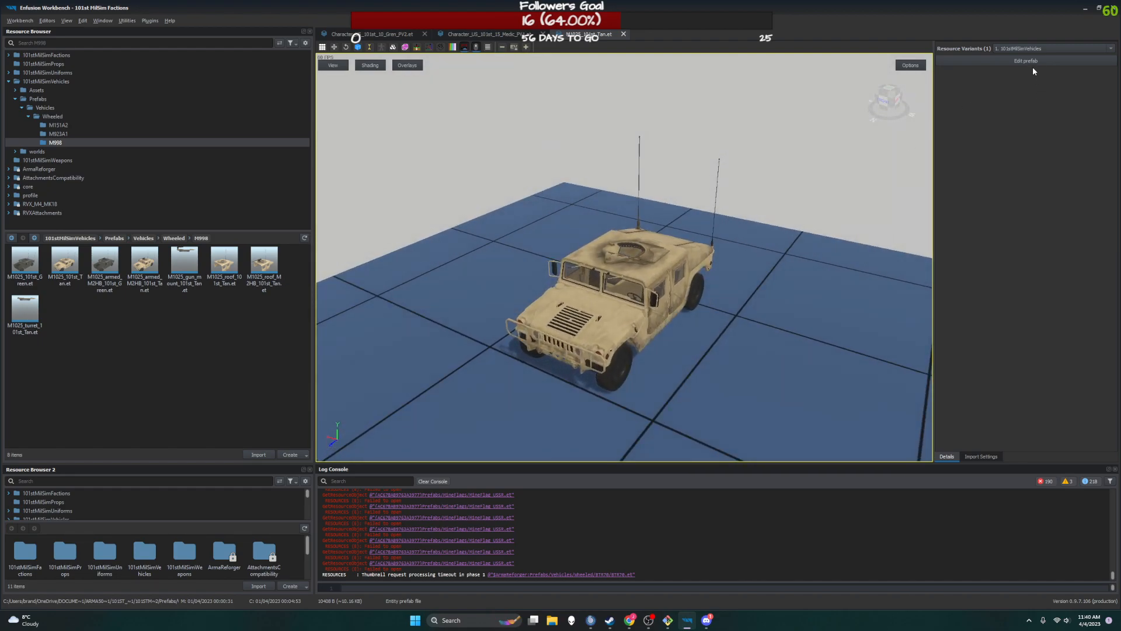
# - Override the M1025_101st_Tan.et prefab in the 101stMilSimFactions addon
pyautogui.rightClick(65, 264)
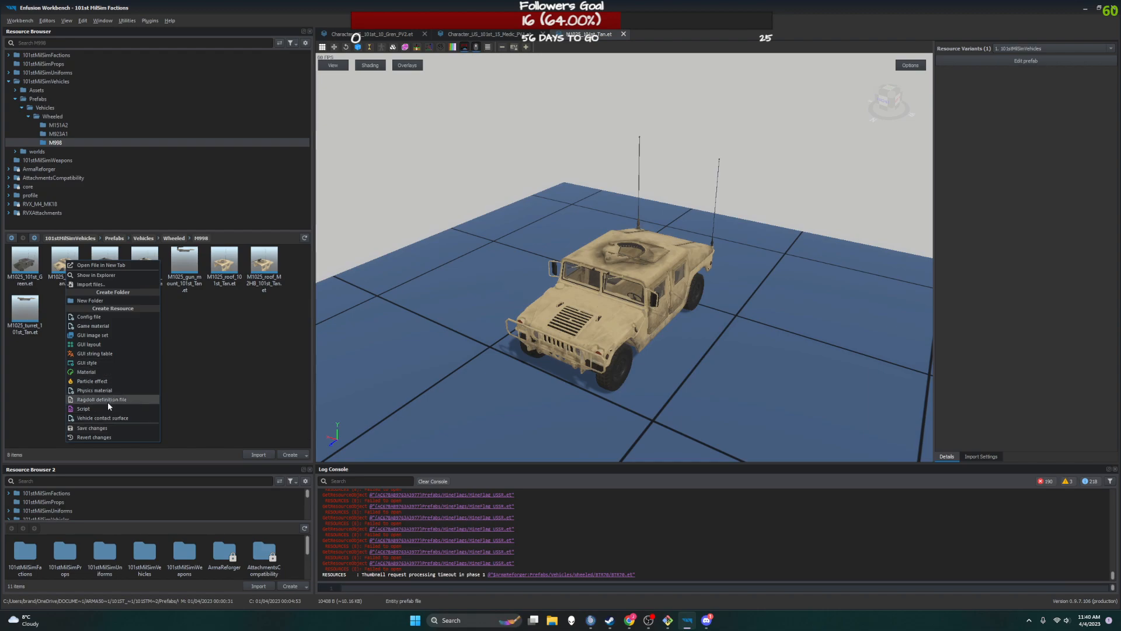
pyautogui.click(244, 344)
pyautogui.click(66, 257)
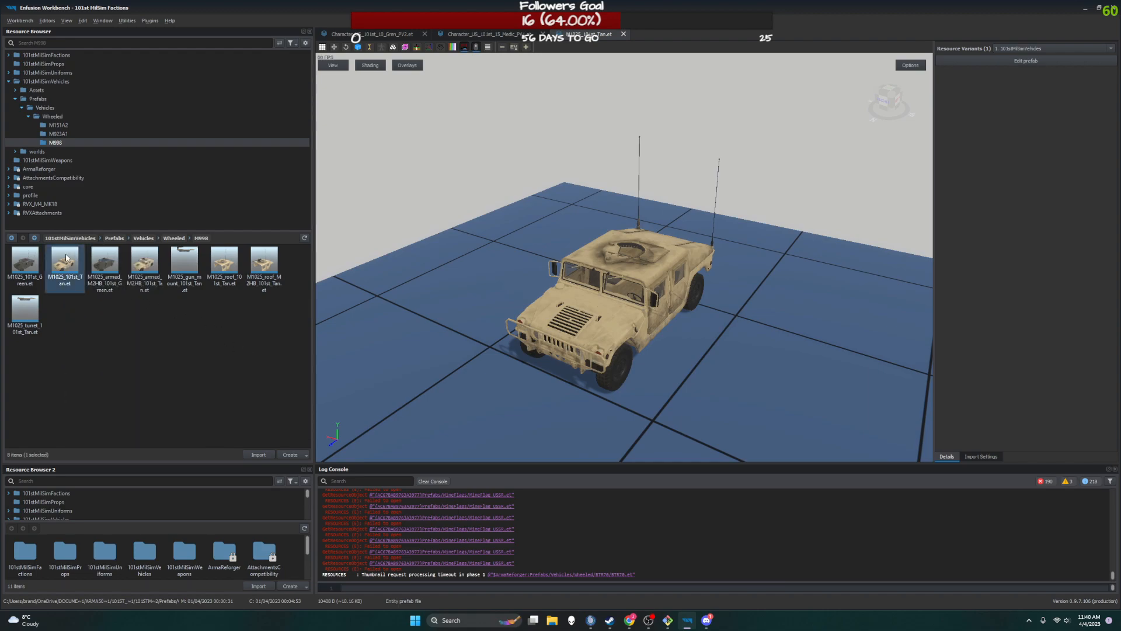
pyautogui.rightClick(66, 255)
pyautogui.click(66, 308)
pyautogui.rightClick(60, 274)
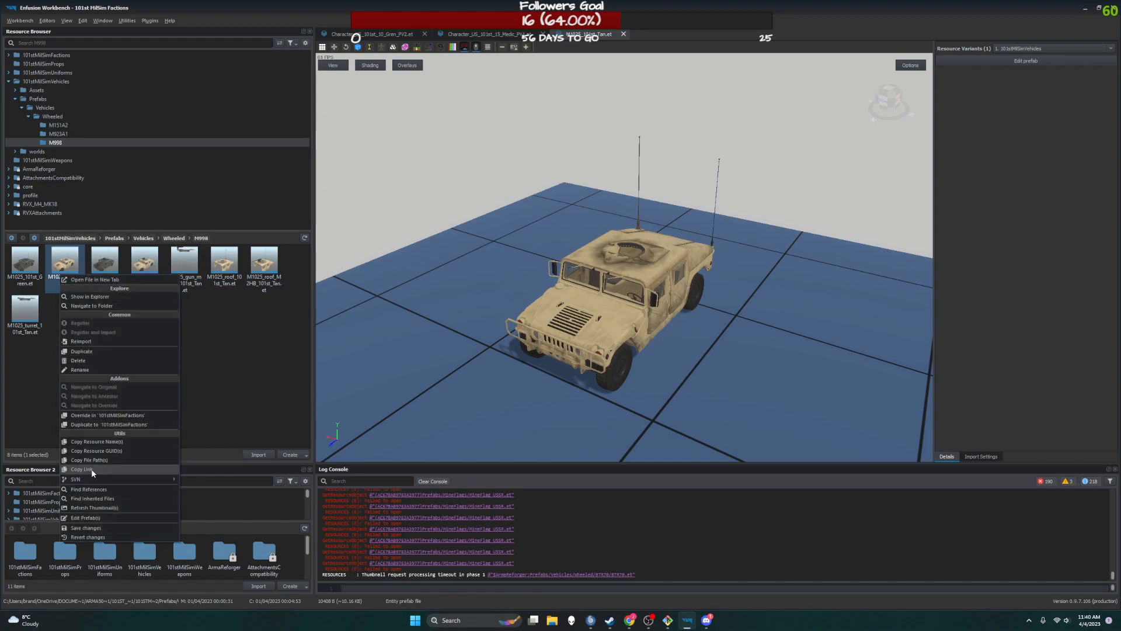
pyautogui.click(134, 415)
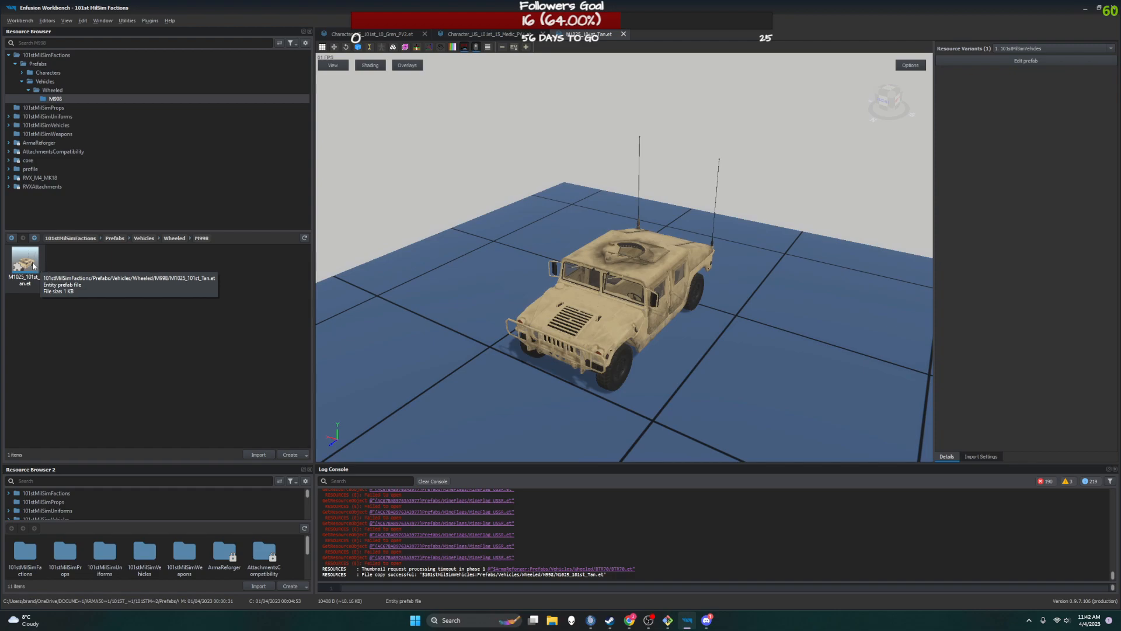
# - Open the M1025_101st_Tan.et override from 101stMilSimFactions in World Editor and look through its component list
pyautogui.click(30, 267)
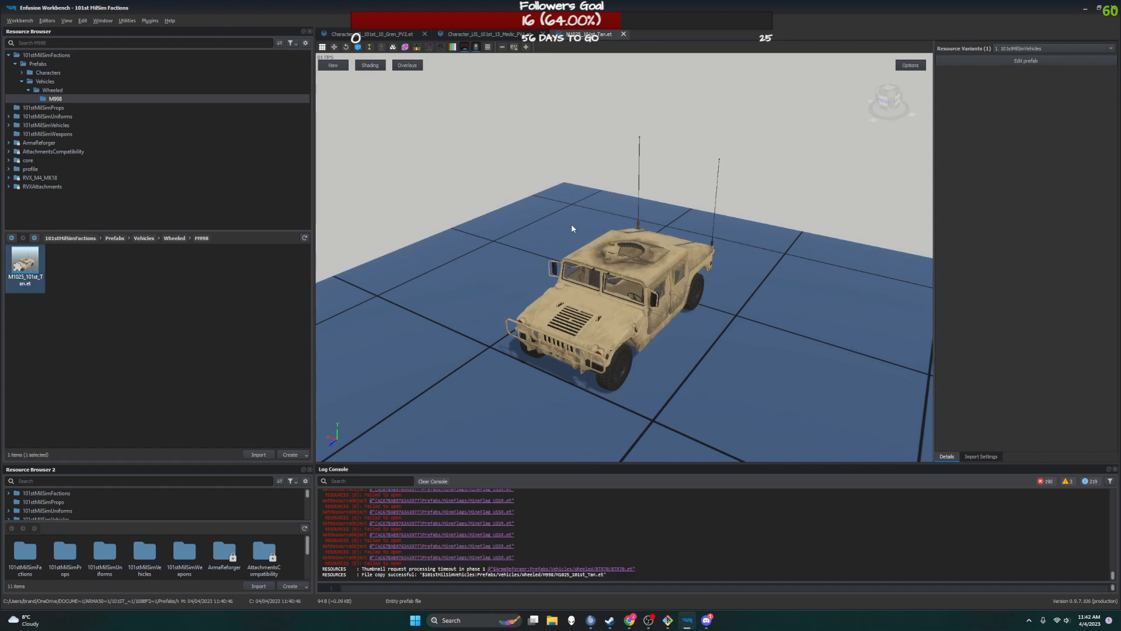
pyautogui.click(1026, 60)
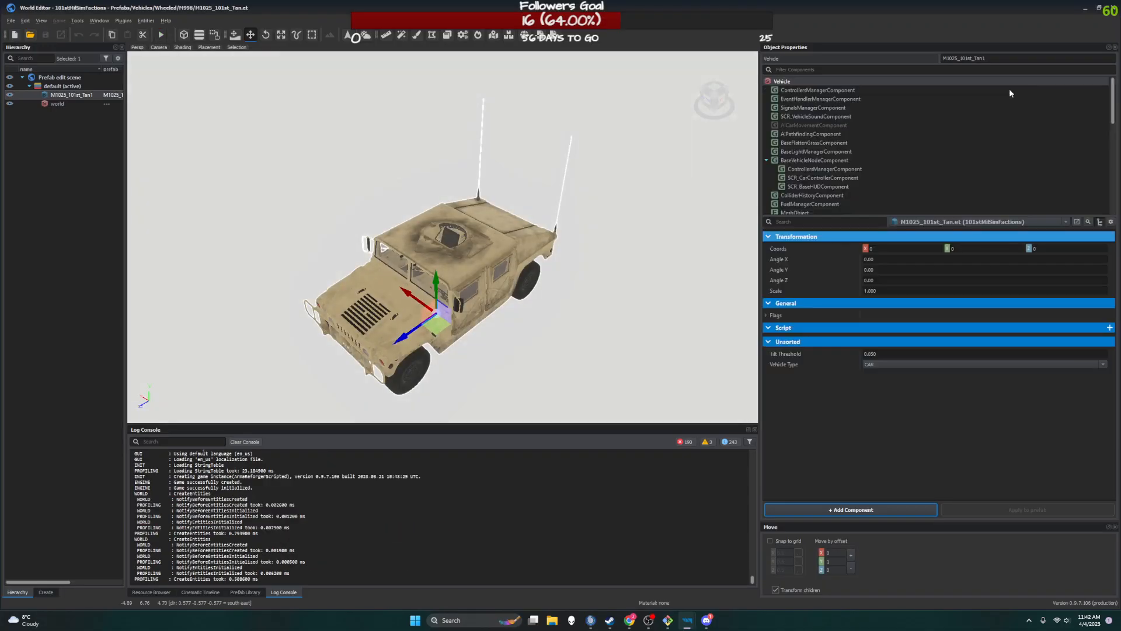
pyautogui.scroll(-2, 875, 117)
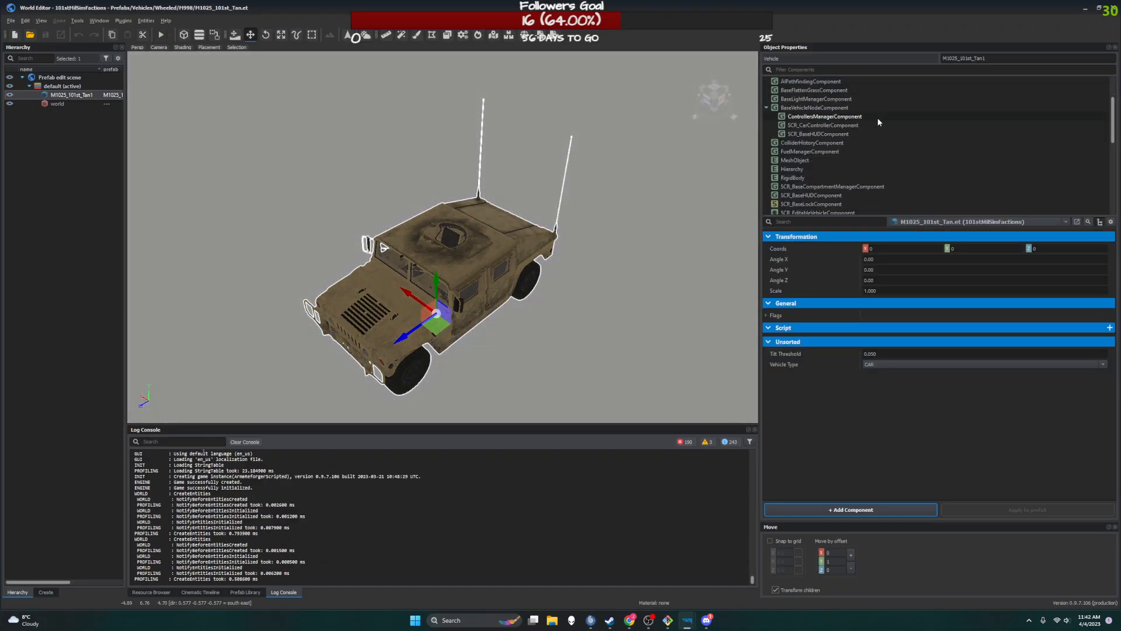
# - Switch to the Faction Creation wiki page in the browser and check the vehicle configuration instructions
pyautogui.click(630, 621)
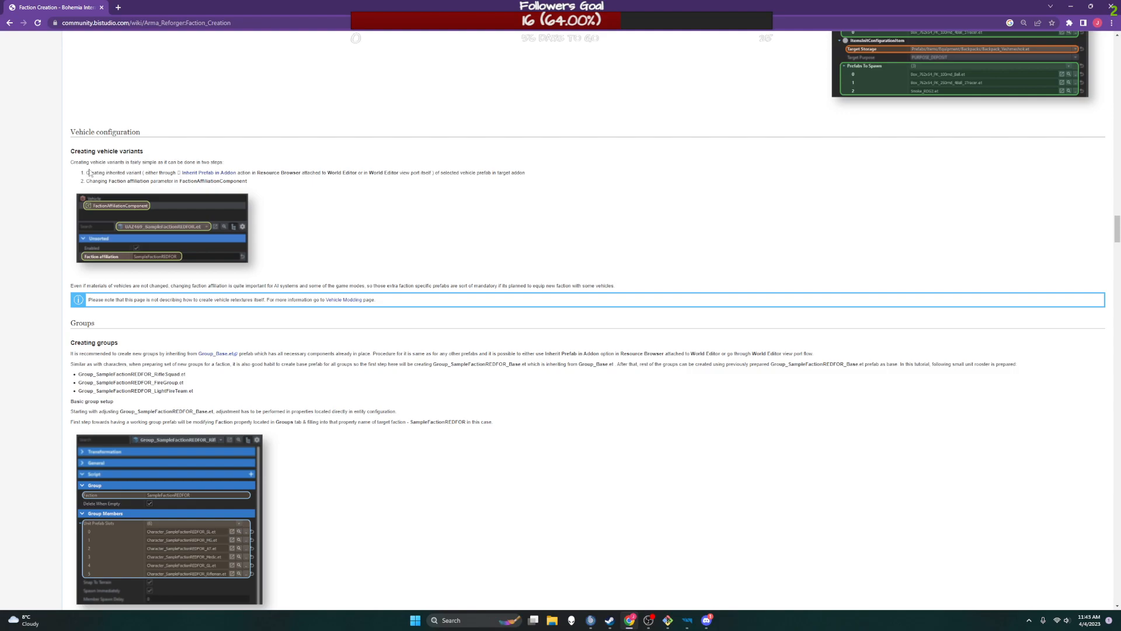
# - Switch back to World Editor and look through the M1025_101st_Tan component list for a faction affiliation component
pyautogui.moveTo(86, 173); pyautogui.dragTo(142, 173)
pyautogui.click(692, 623)
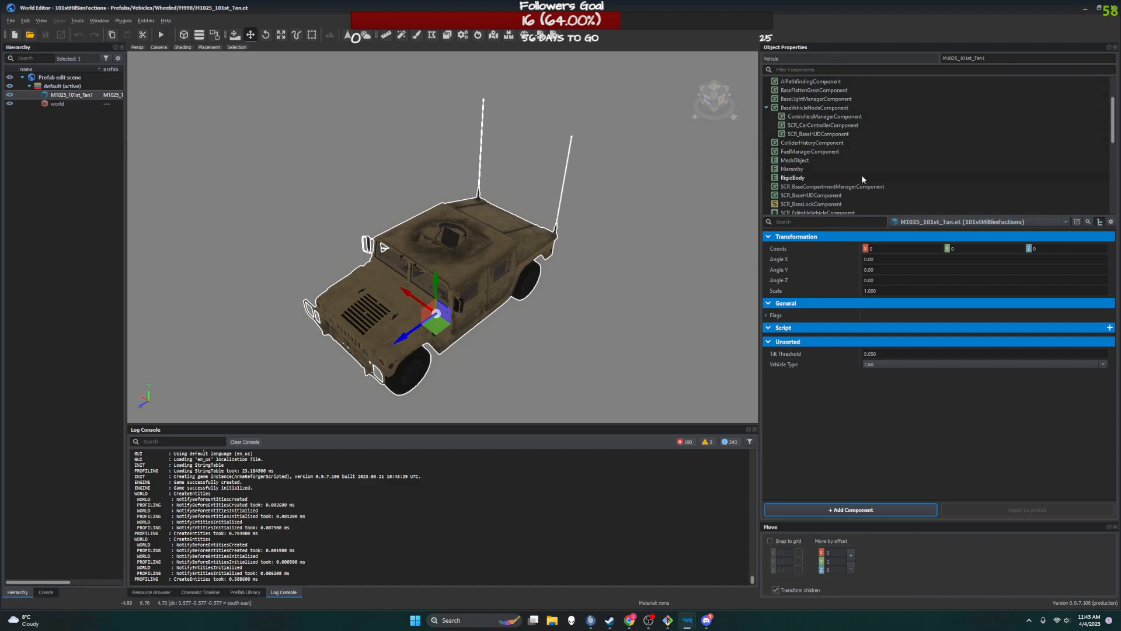
pyautogui.scroll(-3, 863, 185)
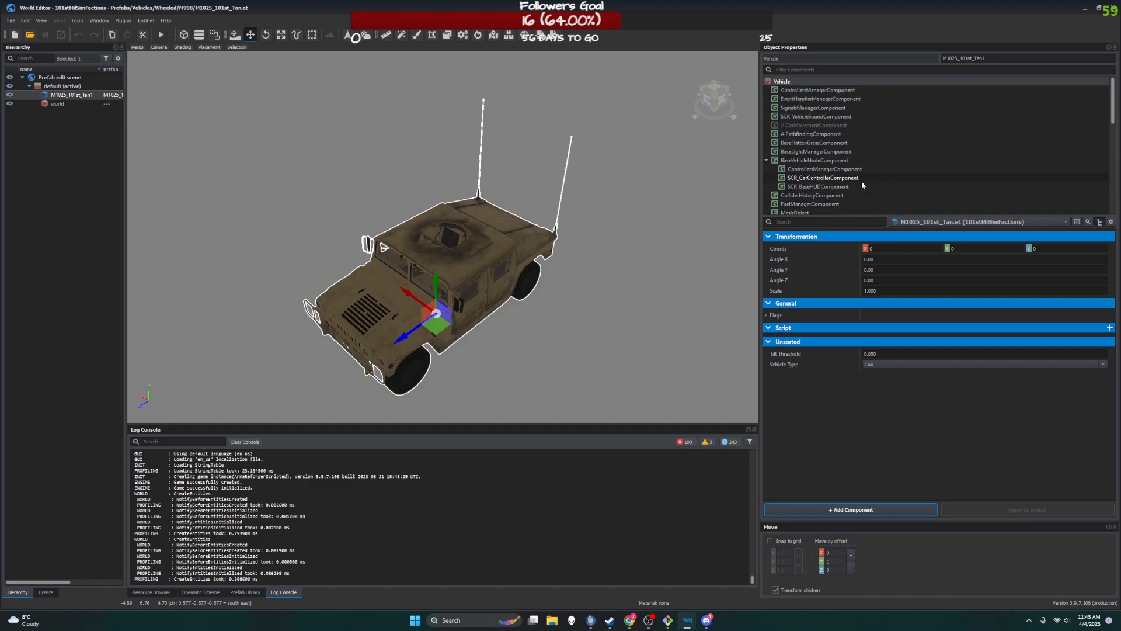
pyautogui.scroll(-4, 862, 186)
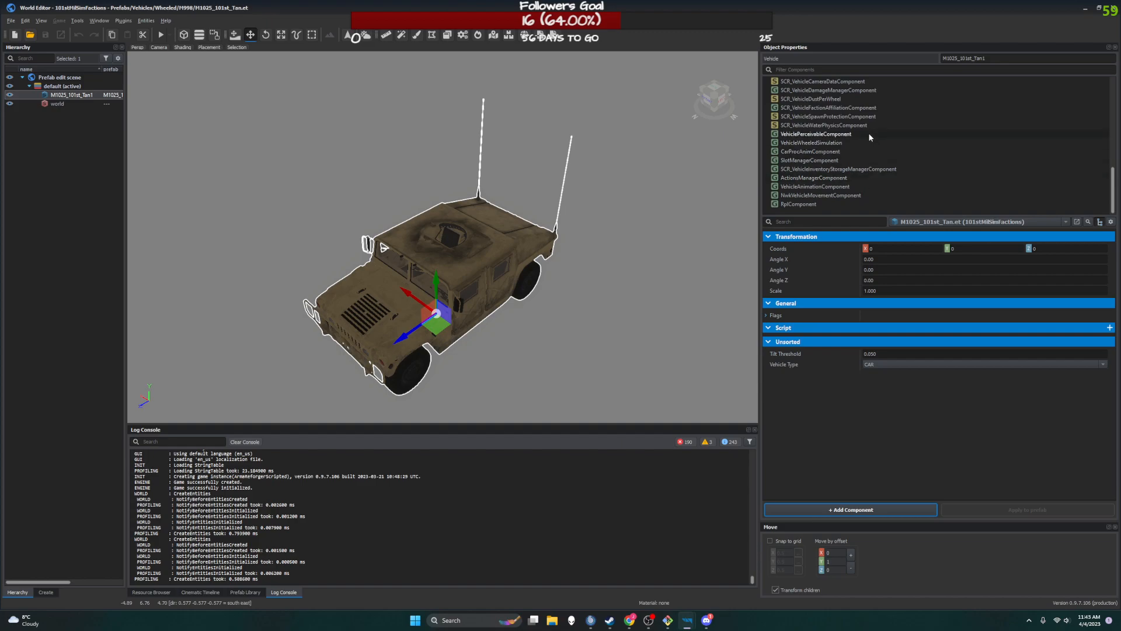
pyautogui.scroll(2, 868, 175)
pyautogui.scroll(2, 876, 175)
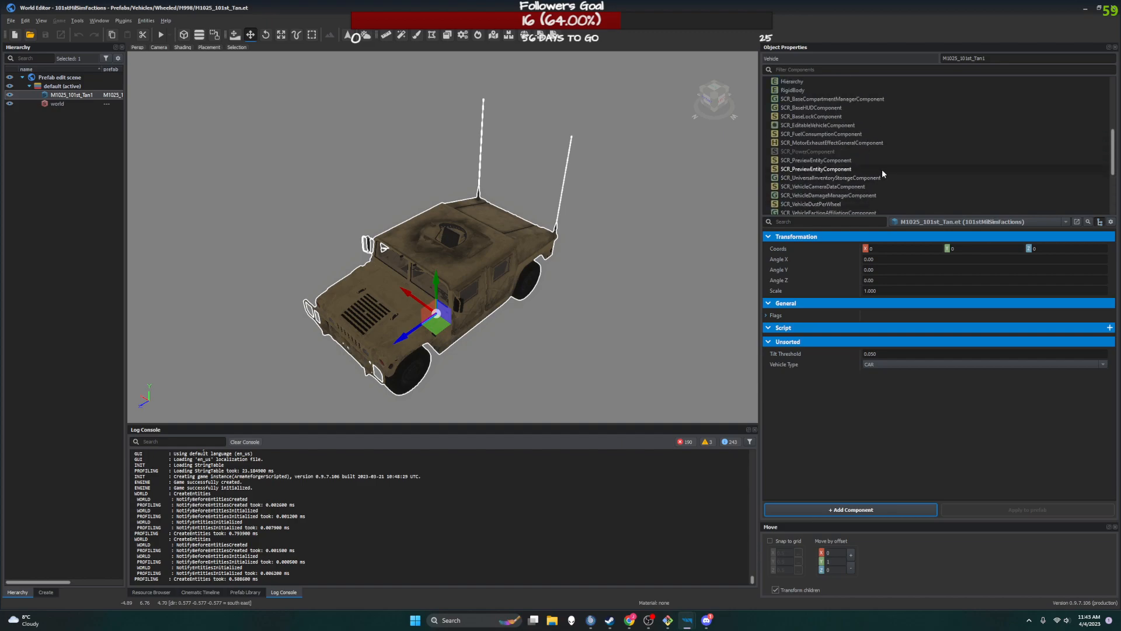
pyautogui.scroll(-1, 868, 152)
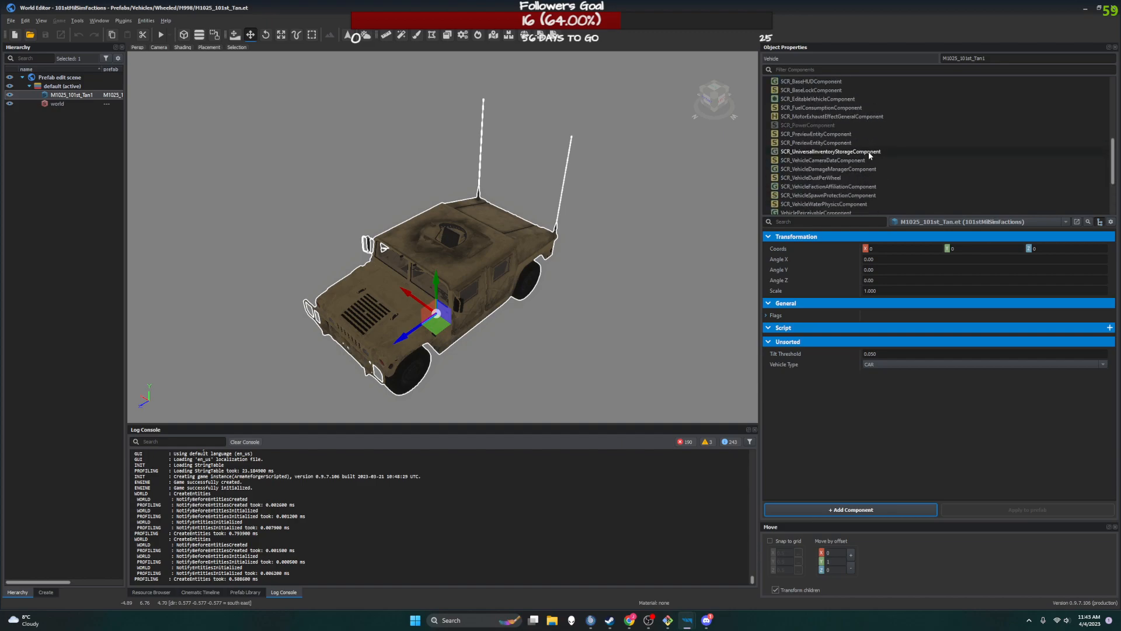
pyautogui.scroll(-2, 867, 176)
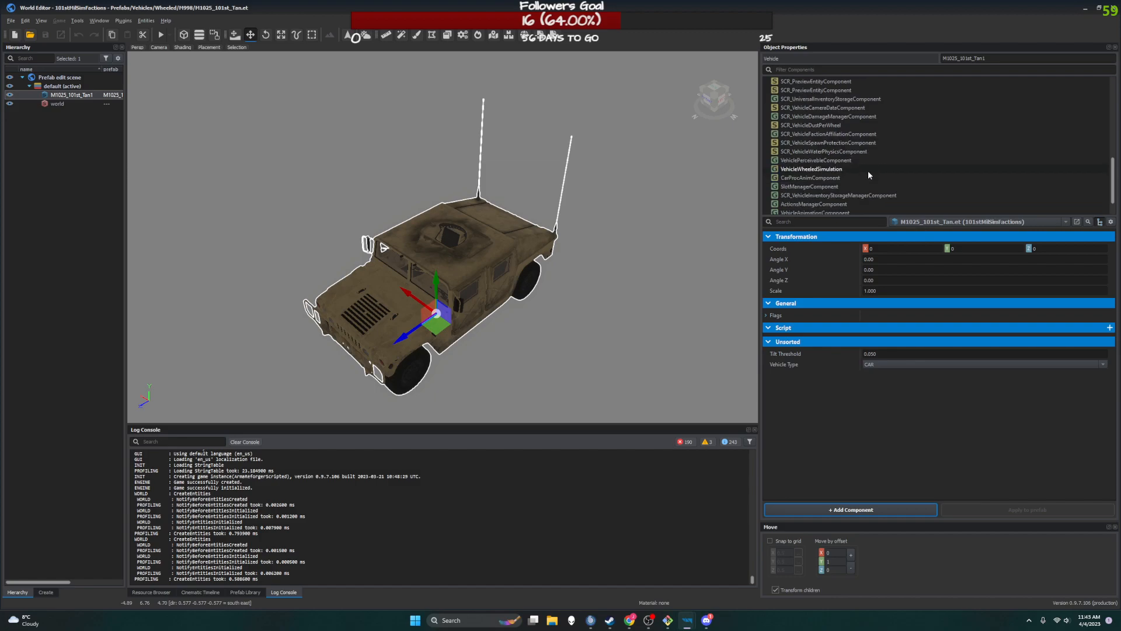
pyautogui.scroll(-1, 868, 175)
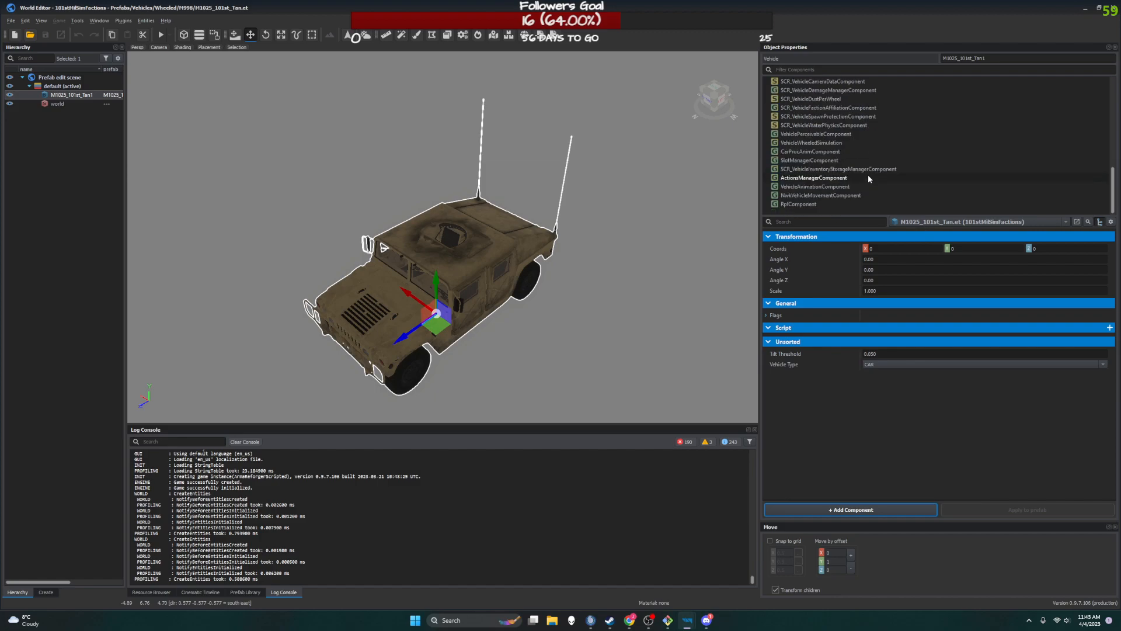
# - Filter the vehicle's components by "fac" and open the faction affiliation of SCR_VehicleFactionAffiliationComponent for editing
pyautogui.click(850, 71)
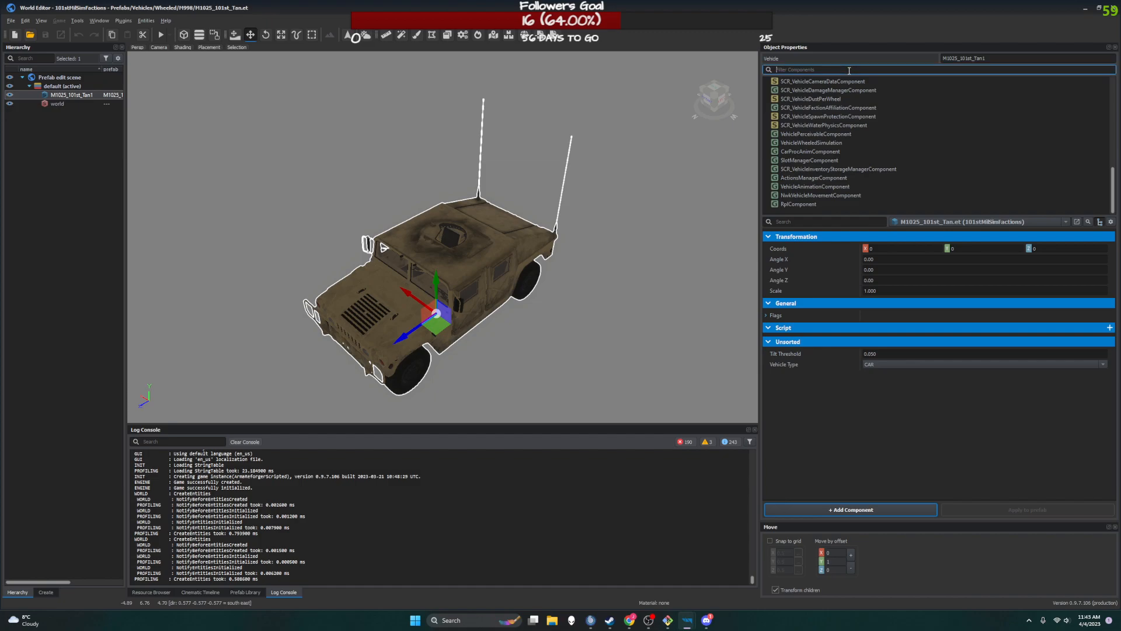
pyautogui.write('fac')
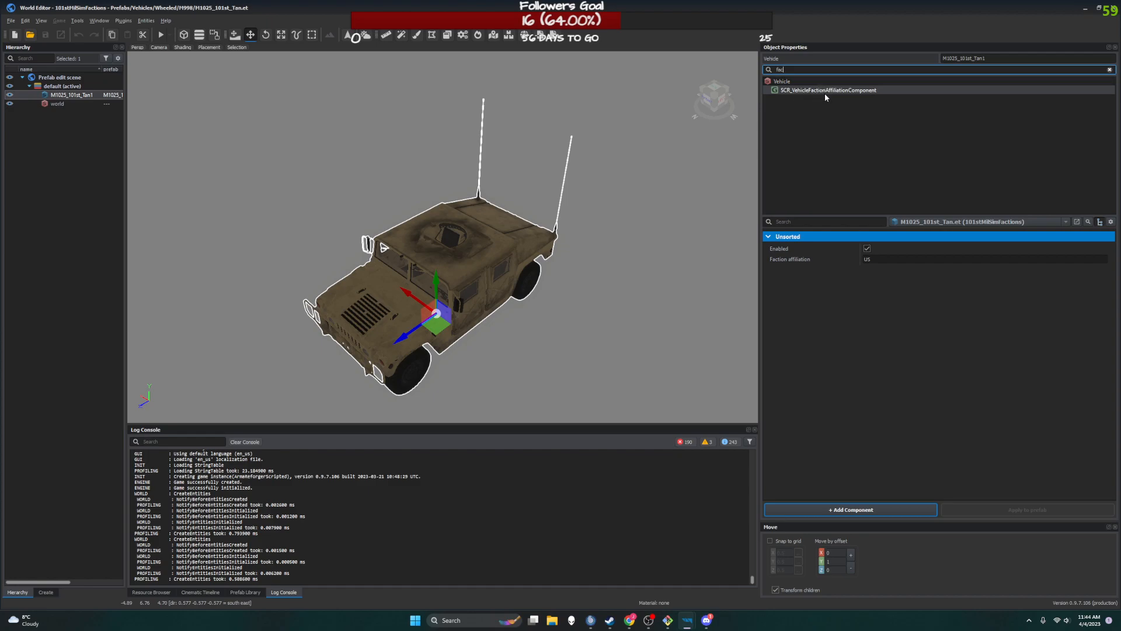
pyautogui.click(845, 92)
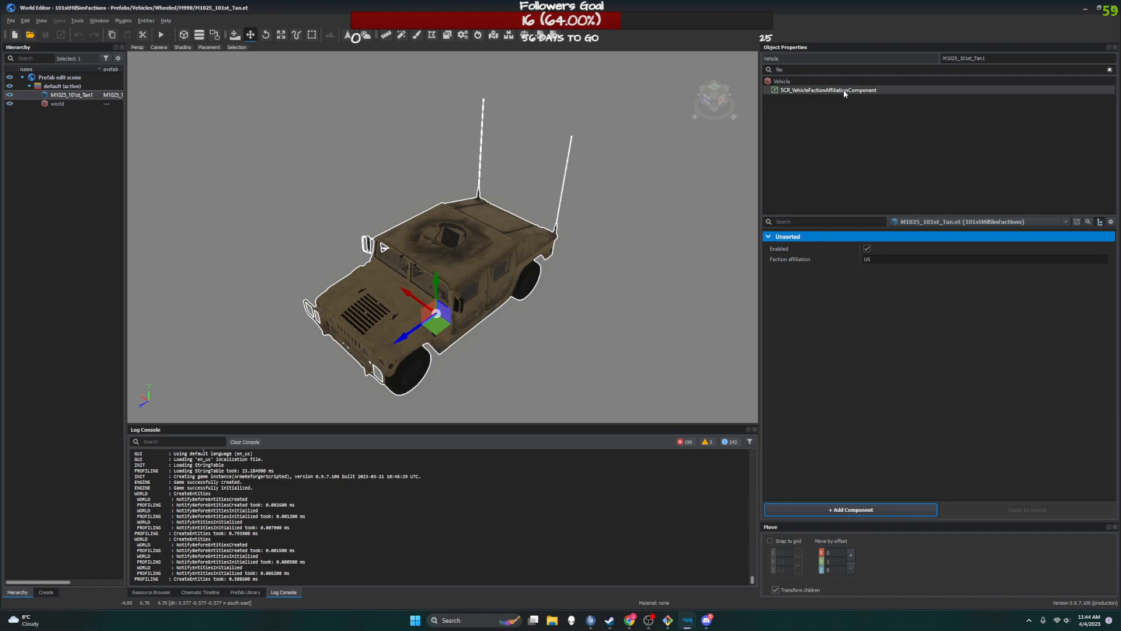
pyautogui.click(885, 260)
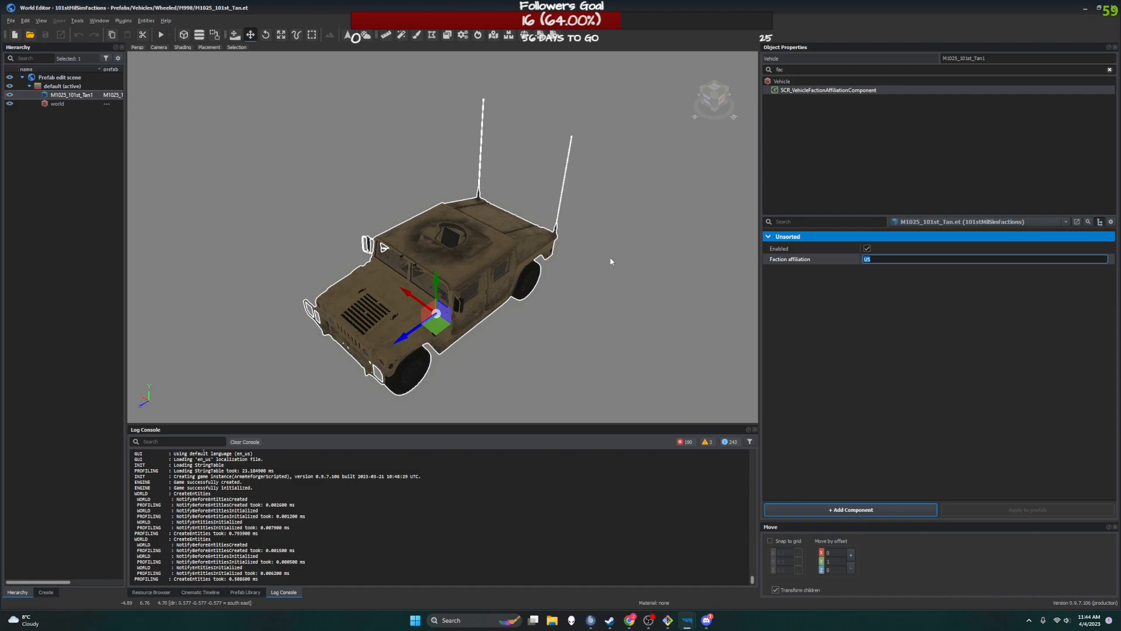
pyautogui.click(921, 257)
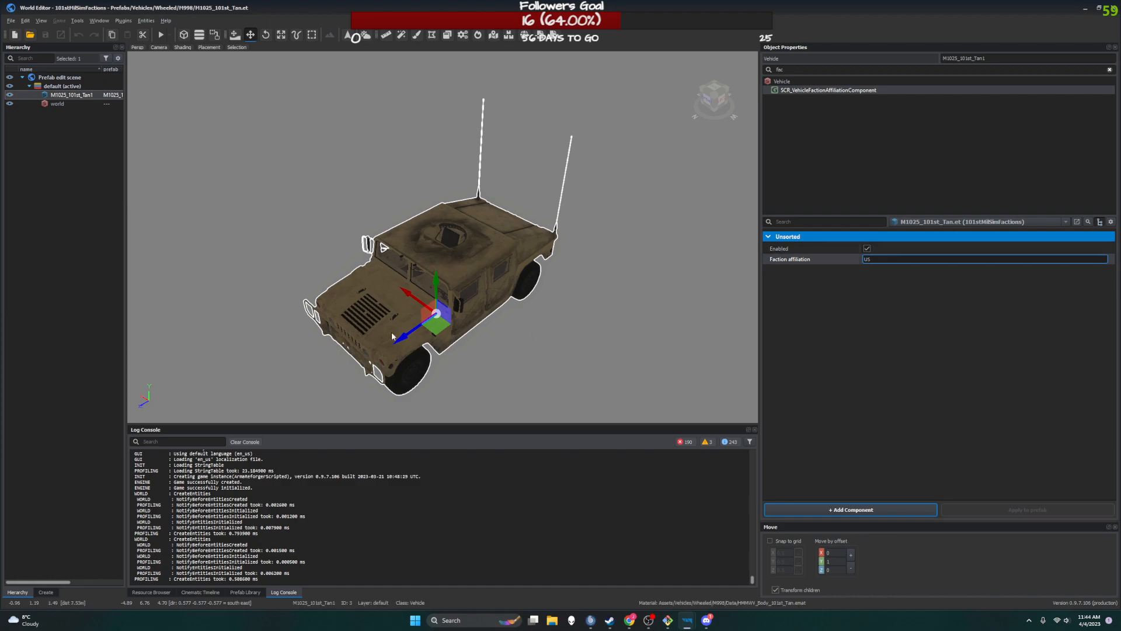
# - Open the 101st base and PV1 medic (15) character prefabs for editing and check the medic's faction affiliation
pyautogui.click(151, 592)
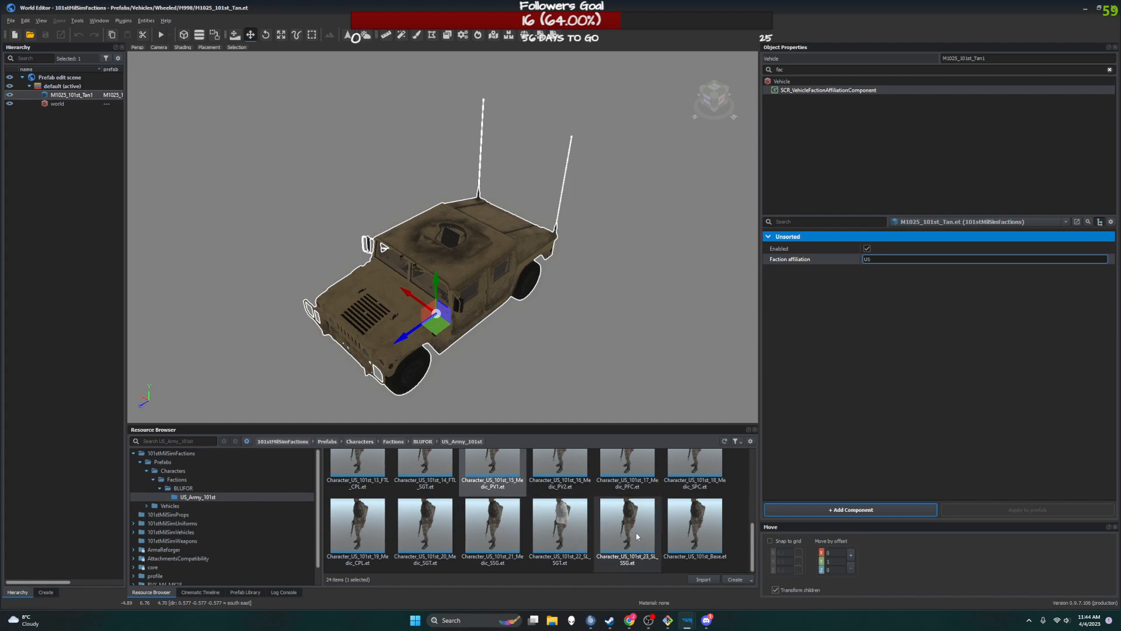
pyautogui.keyDown('ctrl'); pyautogui.click(694, 525); pyautogui.keyUp('ctrl')
pyautogui.rightClick(699, 529)
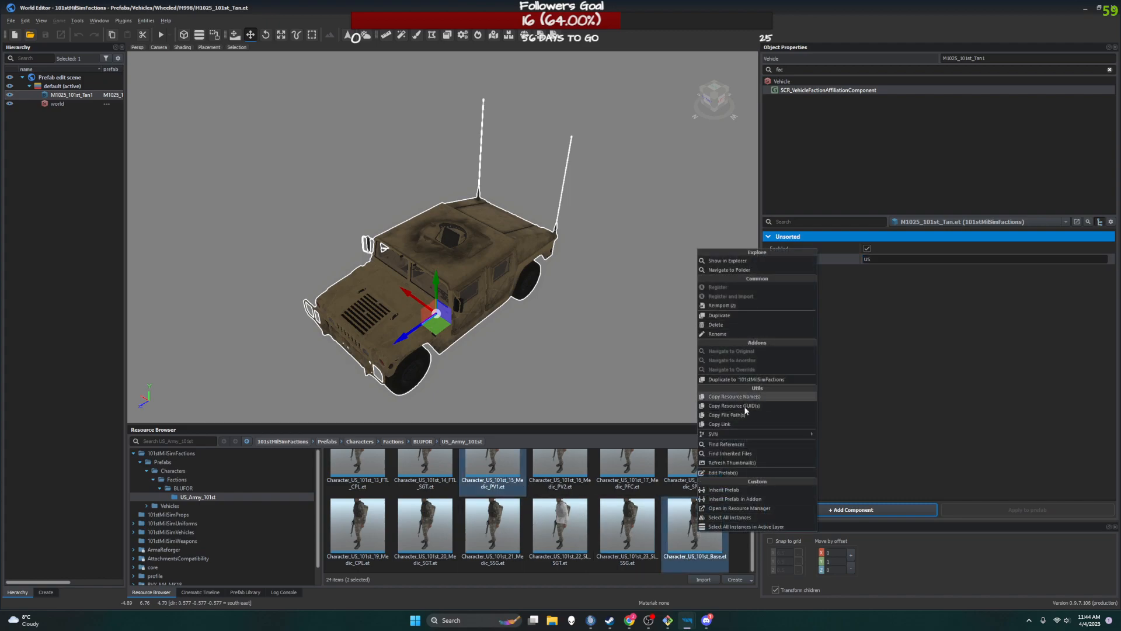
pyautogui.click(745, 473)
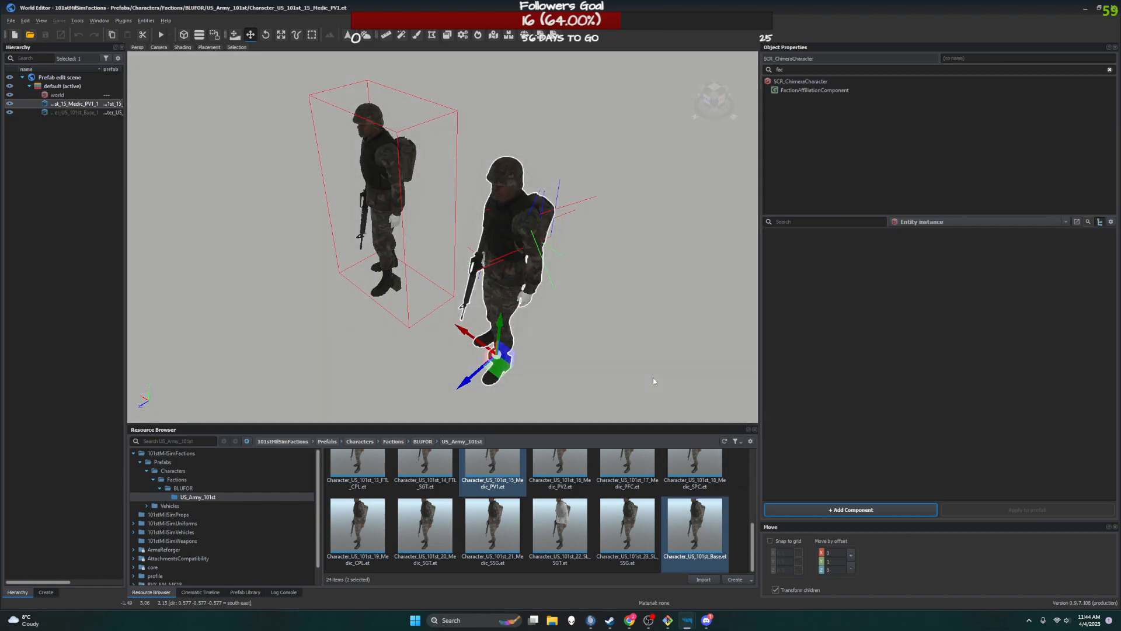
pyautogui.click(389, 167)
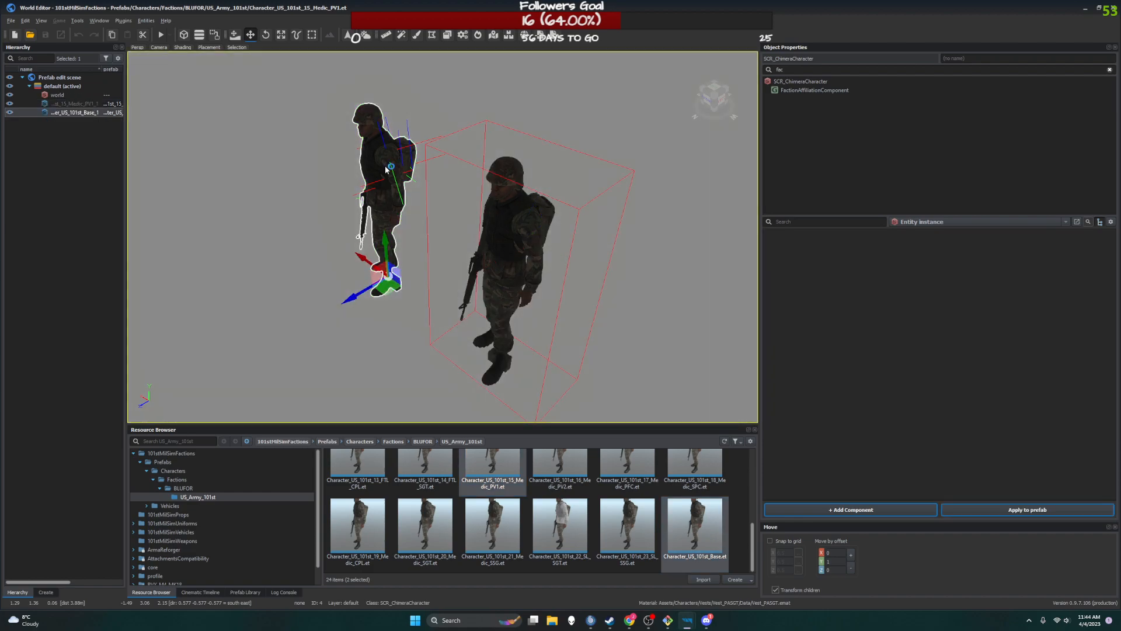
pyautogui.click(512, 245)
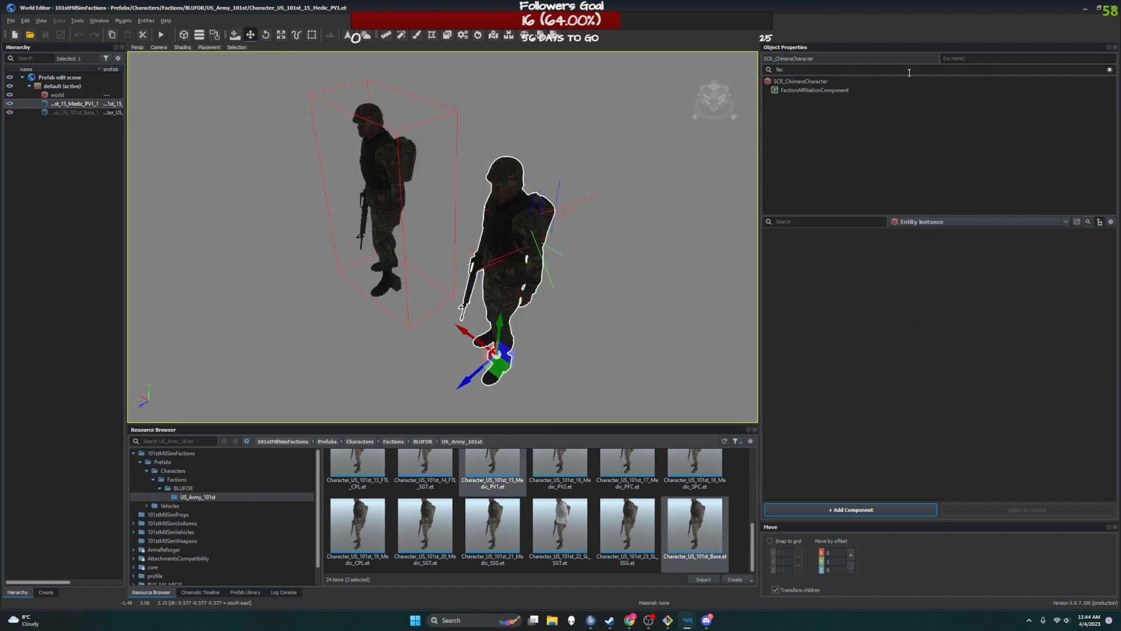
pyautogui.click(806, 91)
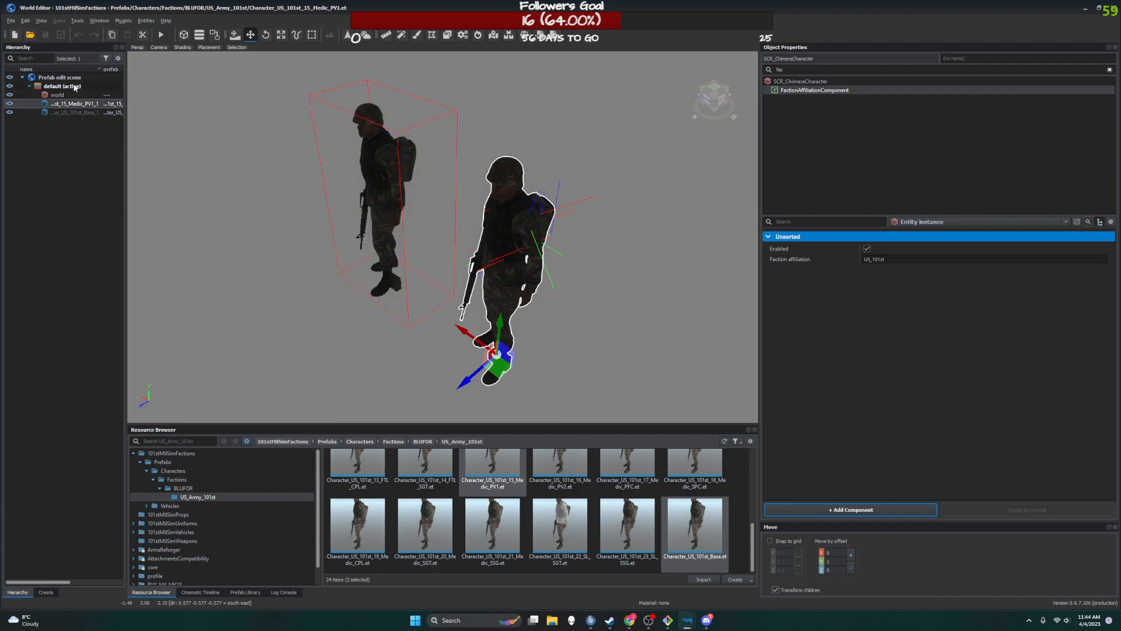
# - Reopen M1025_101st_Tan.et from 101stMilSimFactions for editing and set the entity instance's faction affiliation to US_101st
pyautogui.click(687, 620)
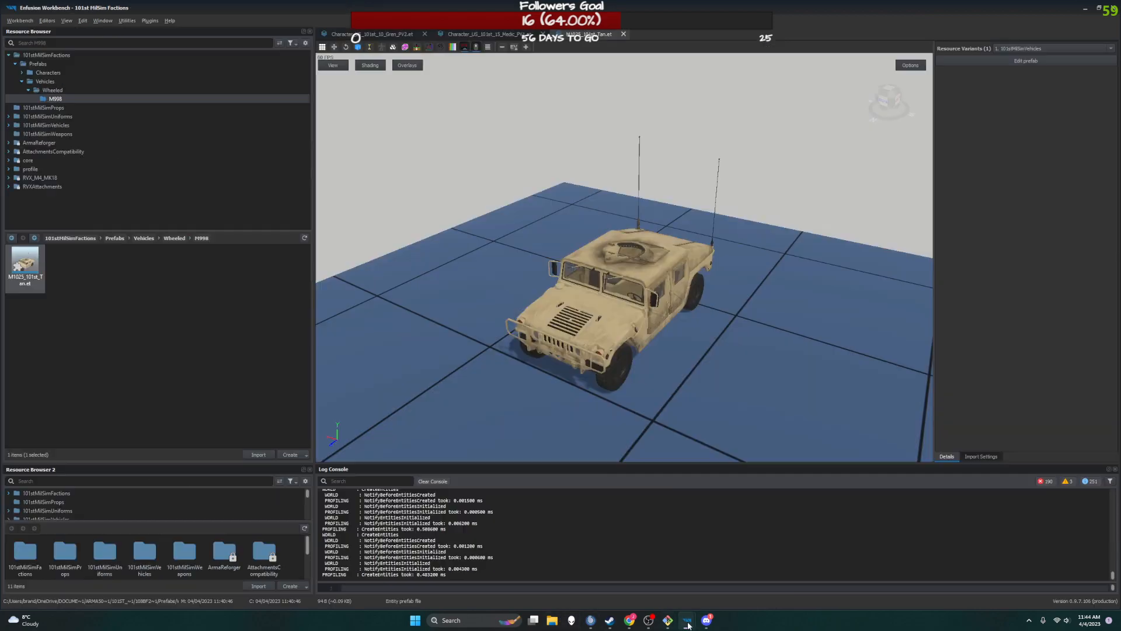
pyautogui.click(1082, 65)
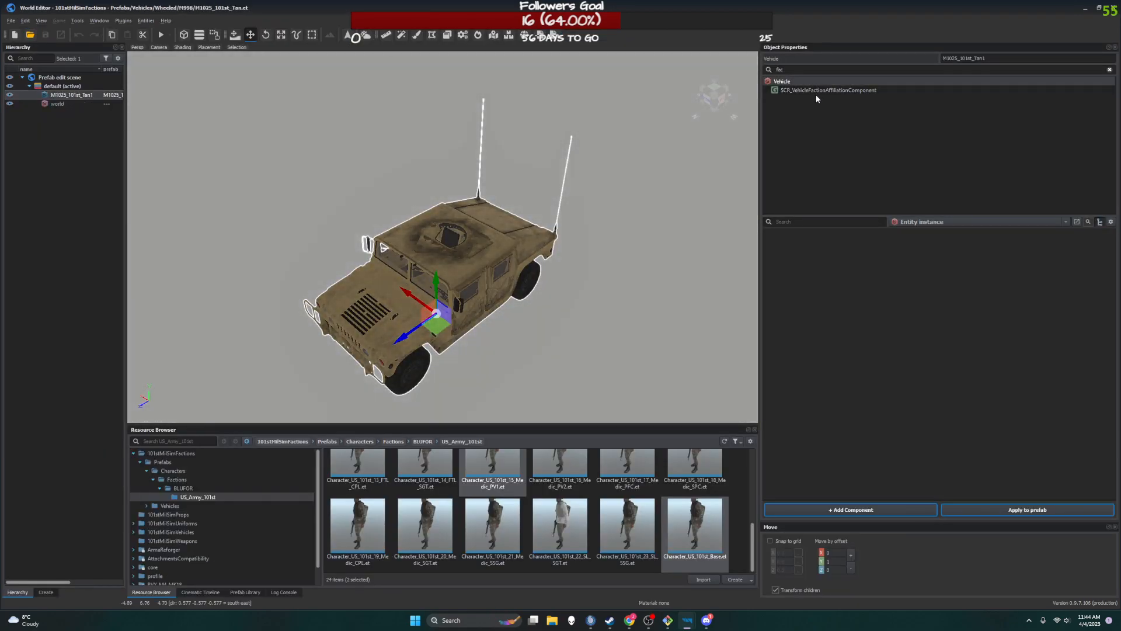
pyautogui.click(816, 90)
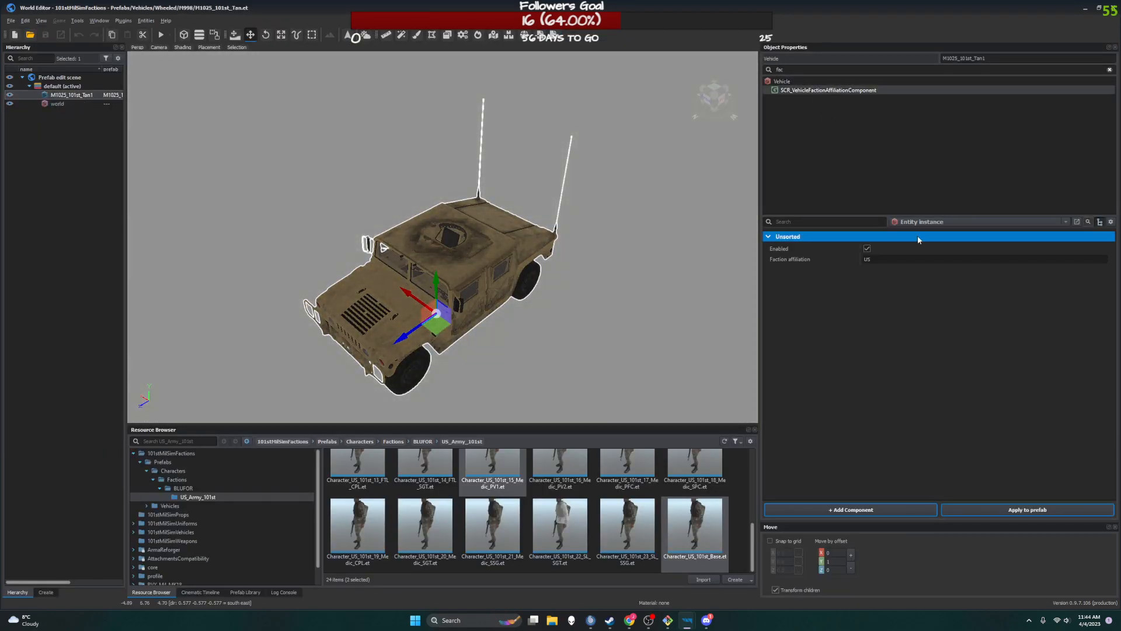
pyautogui.click(896, 259)
pyautogui.click(896, 259)
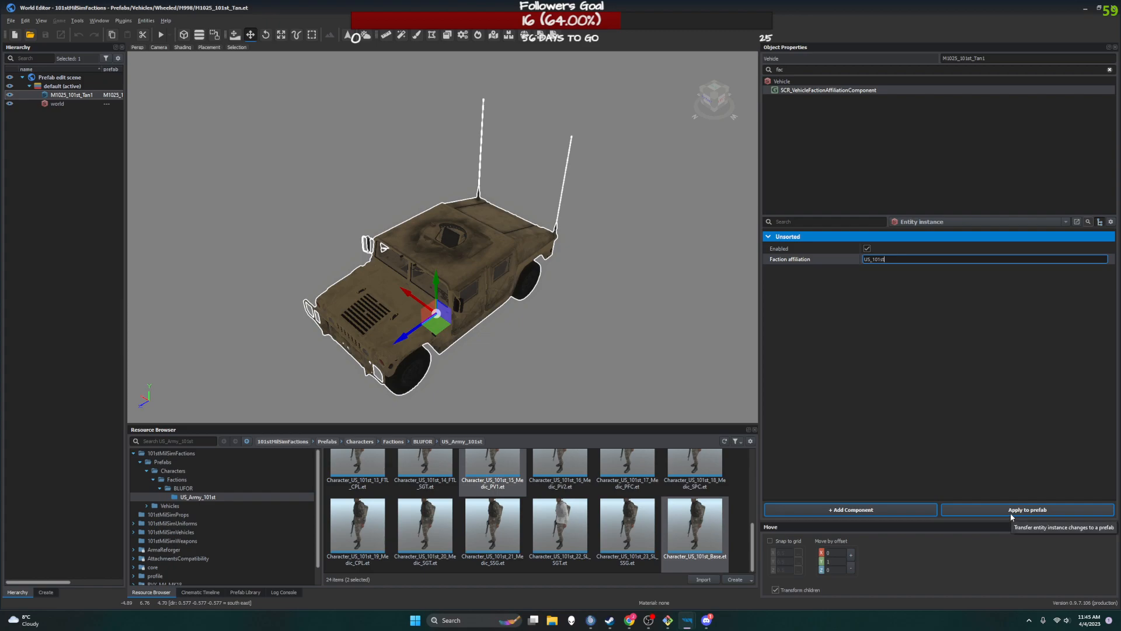
pyautogui.click(972, 413)
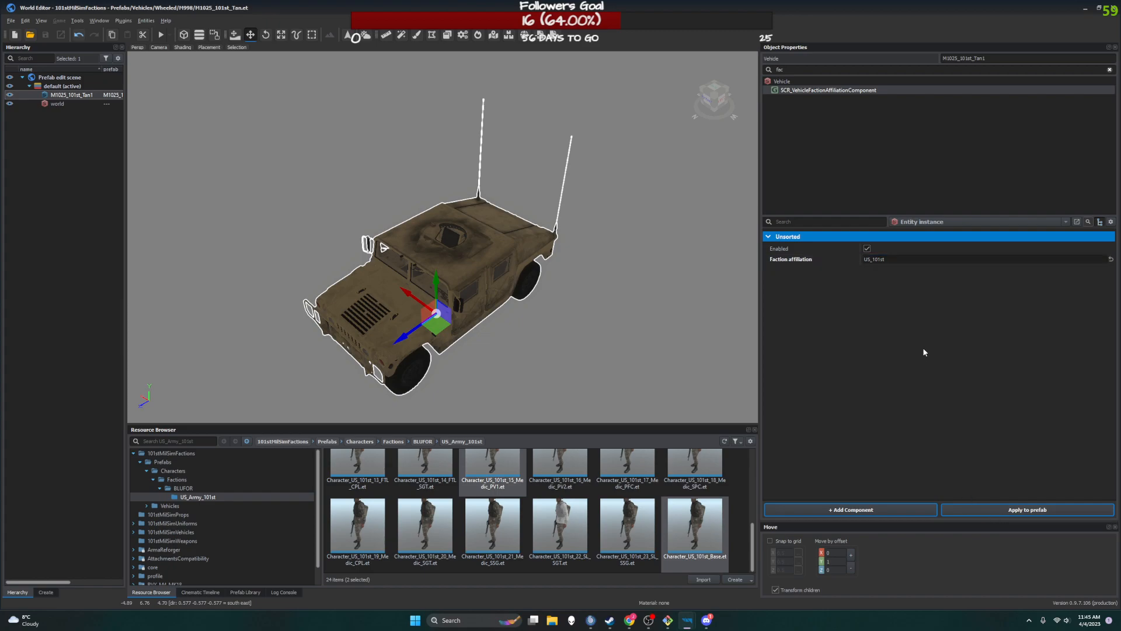
pyautogui.click(10, 21)
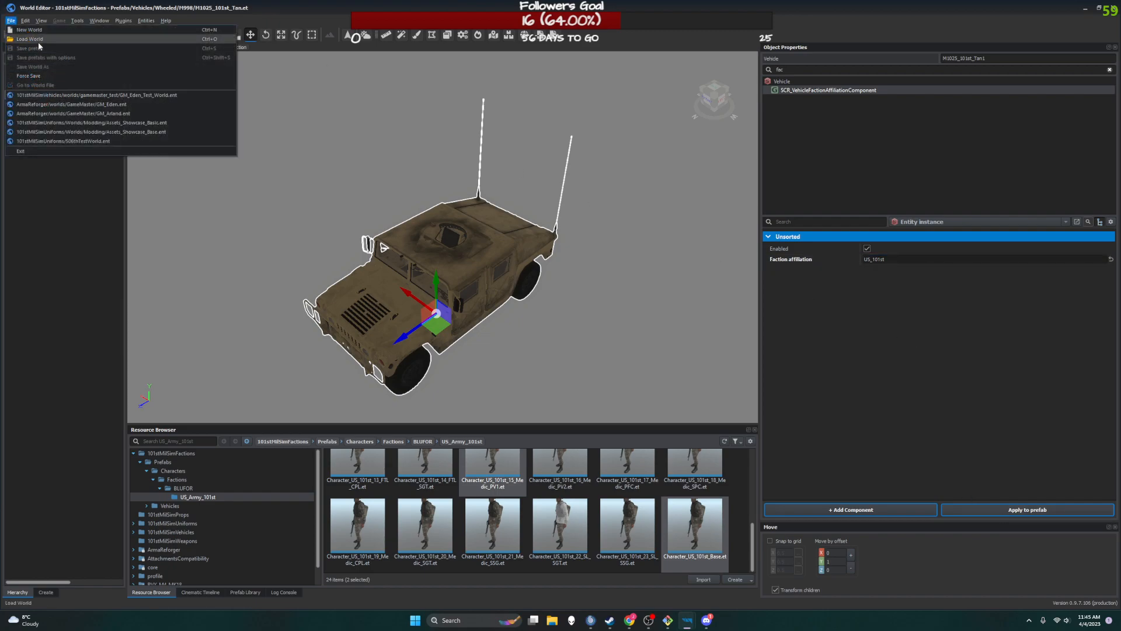
pyautogui.click(458, 183)
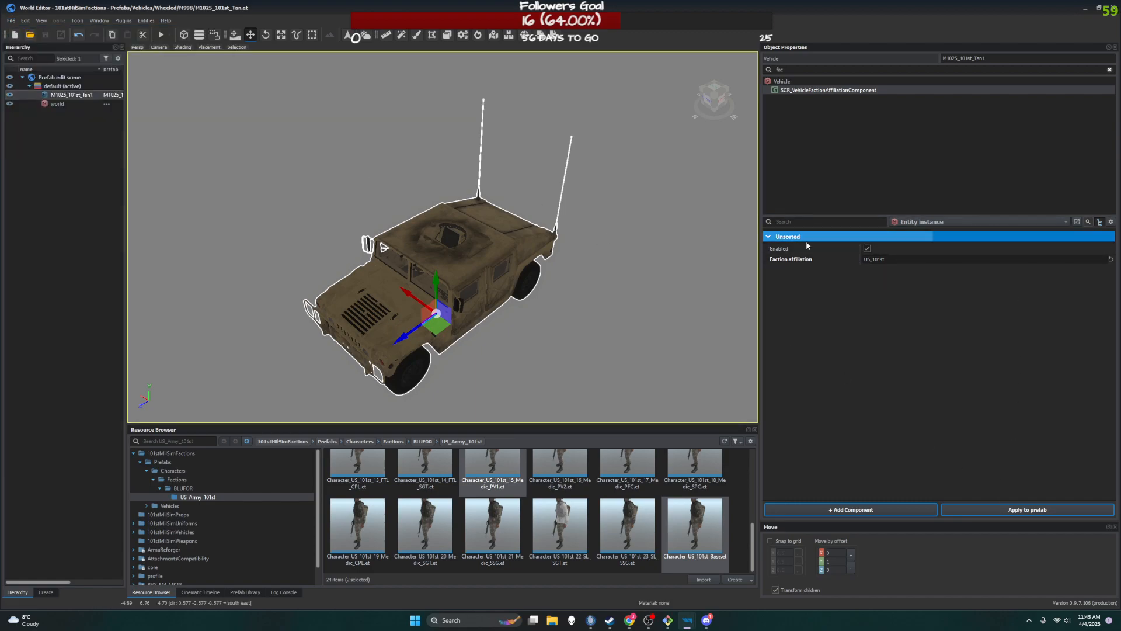
# - Switch the properties to the M1025_101st_Tan.et (101stMilSimFactions) prefab level and set its faction affiliation to US_101st
pyautogui.click(925, 227)
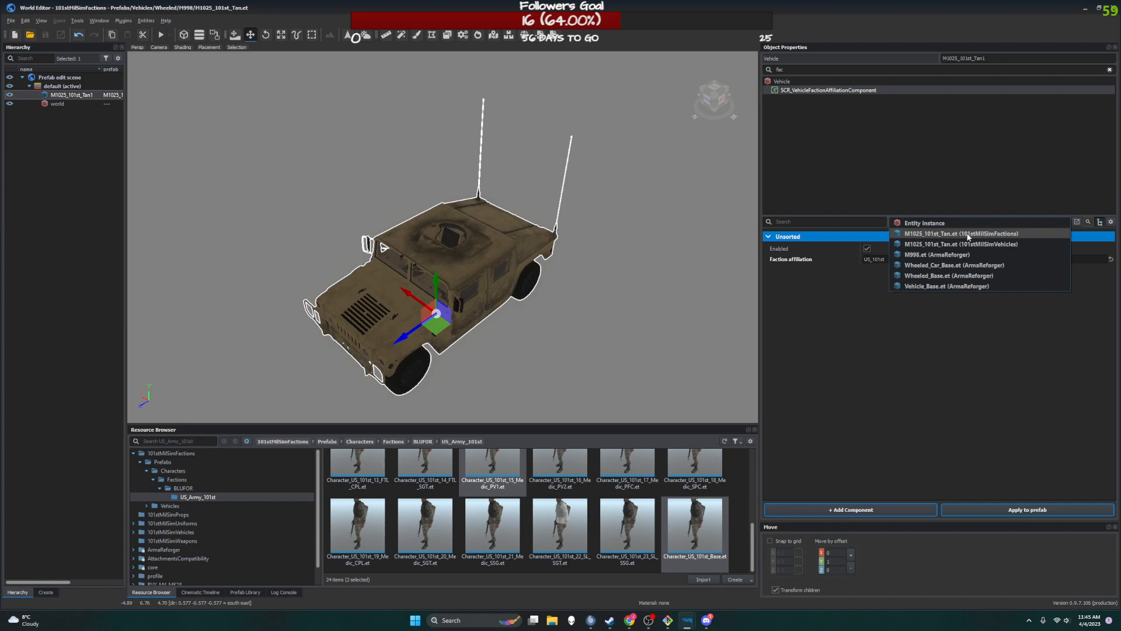
pyautogui.click(1003, 234)
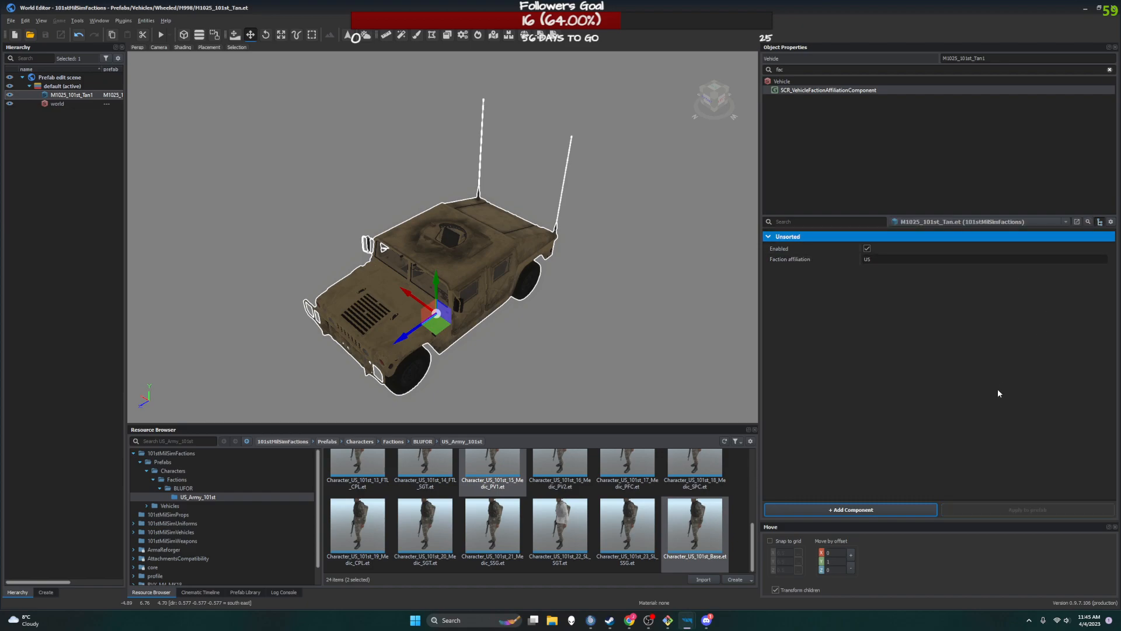
pyautogui.click(878, 258)
pyautogui.click(880, 259)
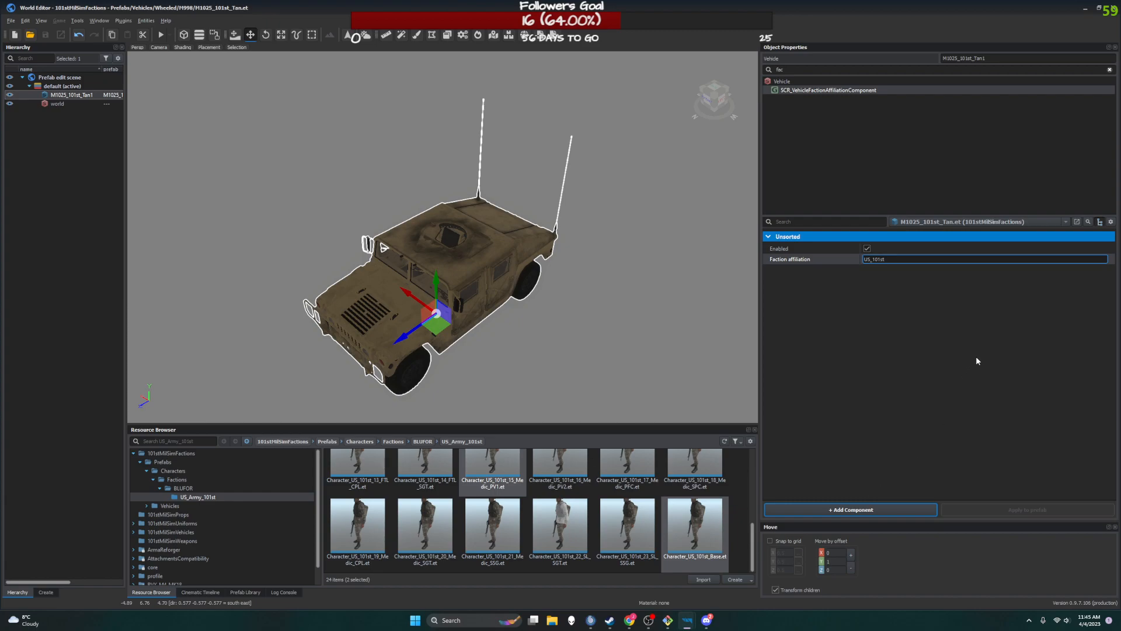
pyautogui.press('Return')
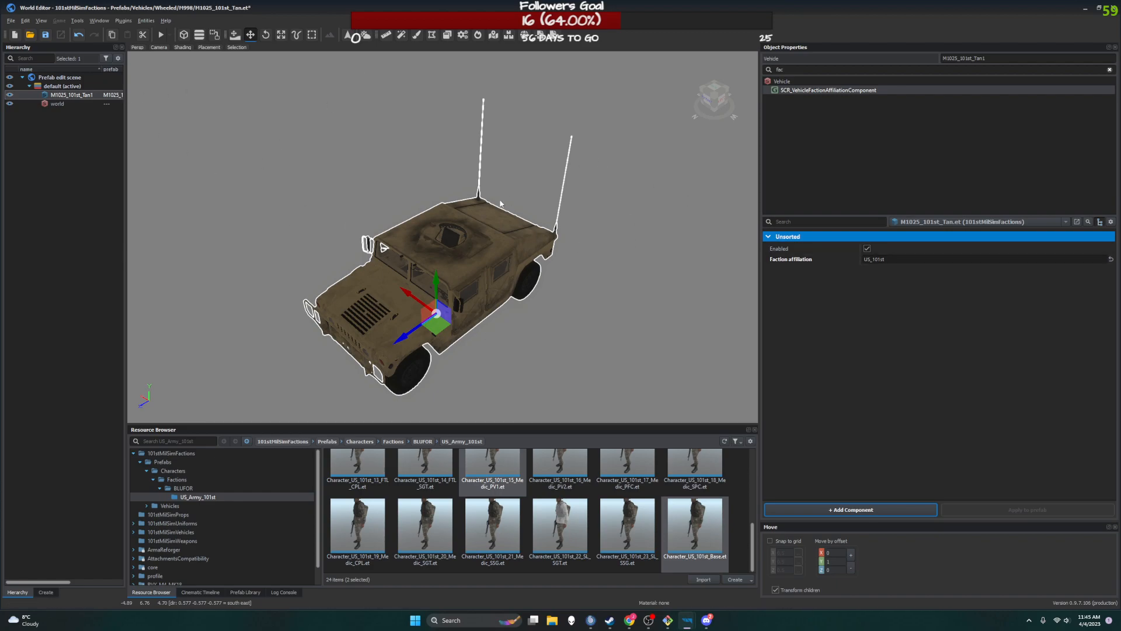
pyautogui.moveTo(457, 237); pyautogui.dragTo(438, 178, button='middle')
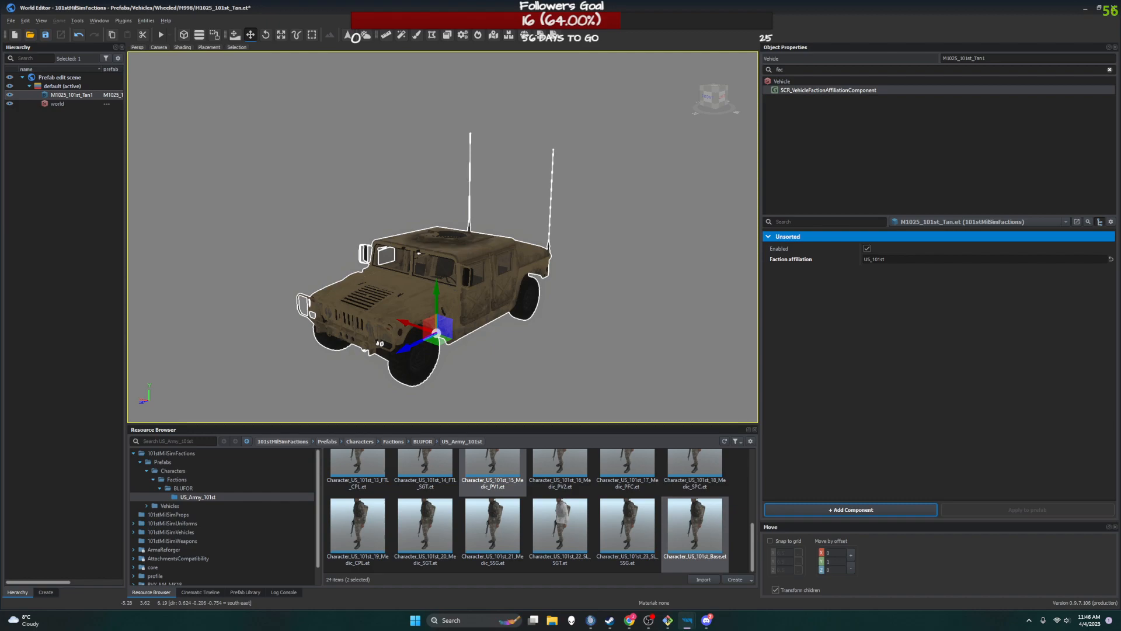
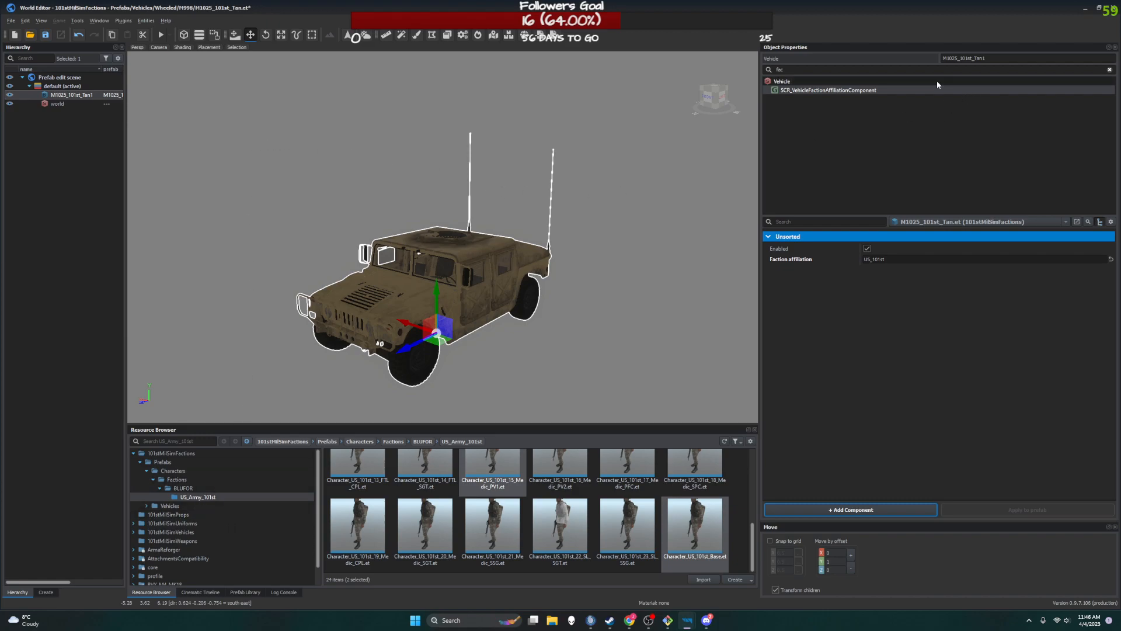
# - Clear the component filter and show the properties of SCR_VehicleInventoryStorageManagerComponent
pyautogui.doubleClick(891, 67)
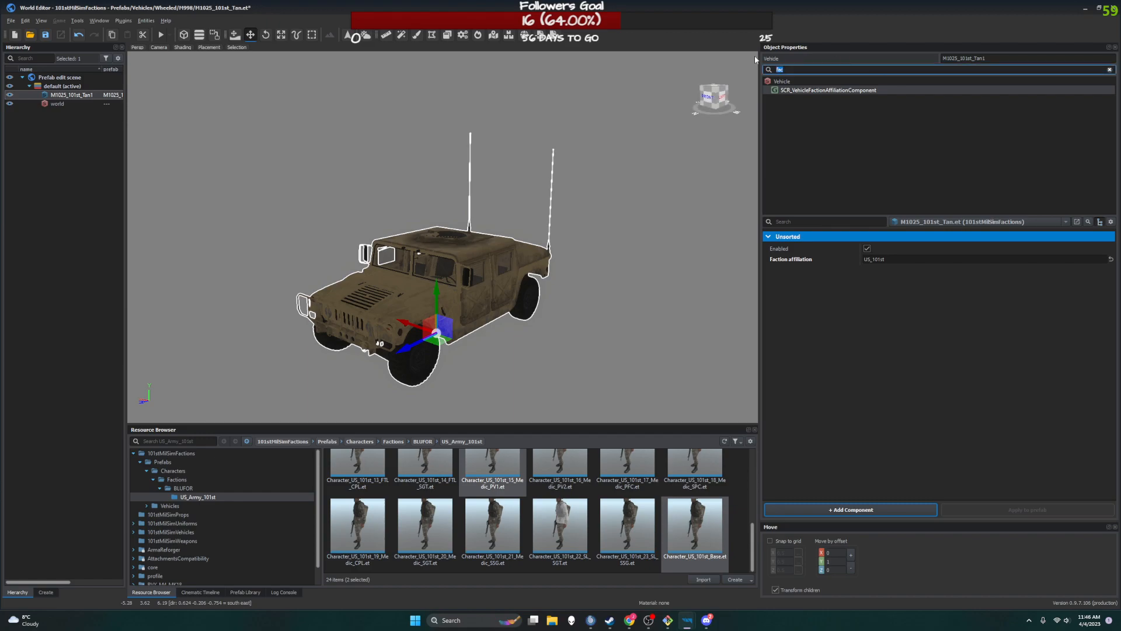
pyautogui.press('BackSpace')
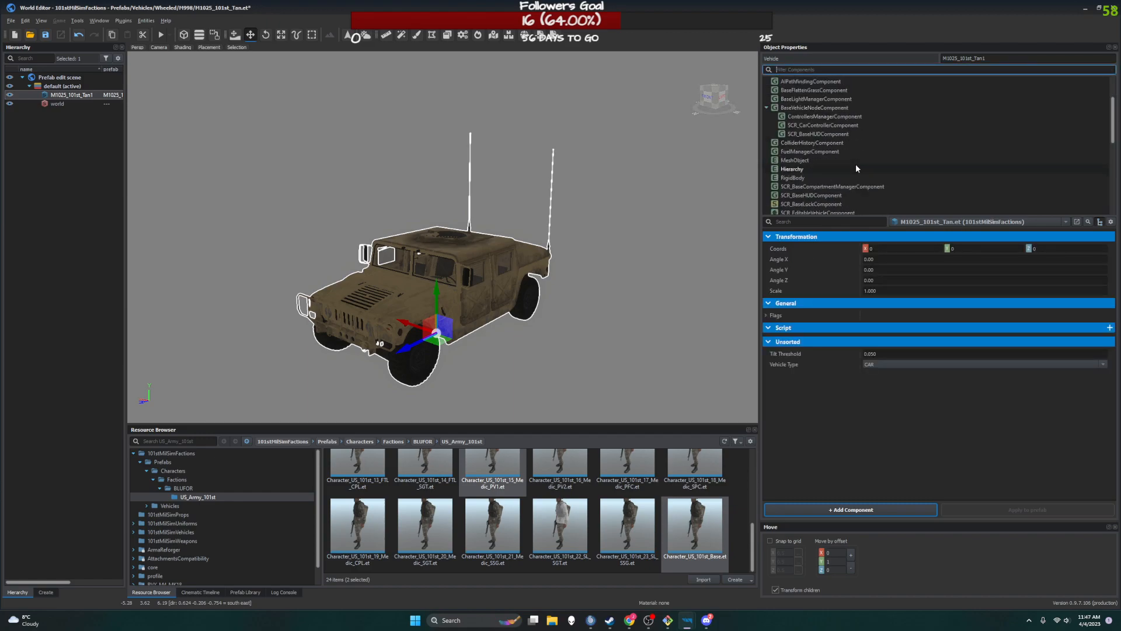
pyautogui.scroll(-5, 852, 140)
pyautogui.scroll(-3, 849, 160)
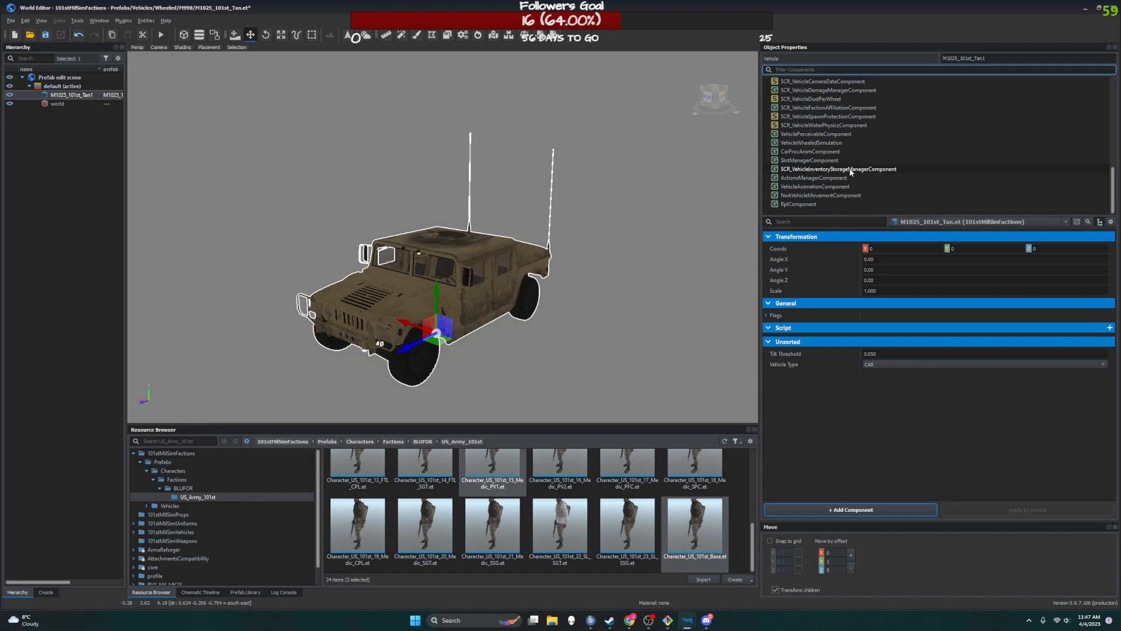
pyautogui.click(853, 169)
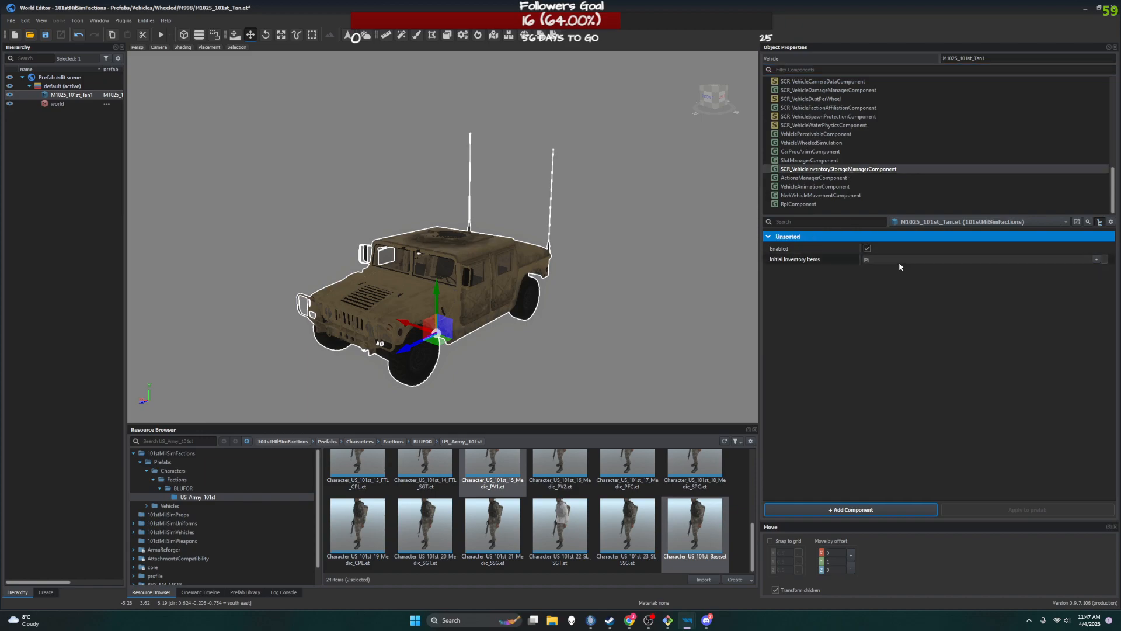
# - Add one entry to the component's Initial Inventory Items and expand its configuration settings
pyautogui.click(1097, 260)
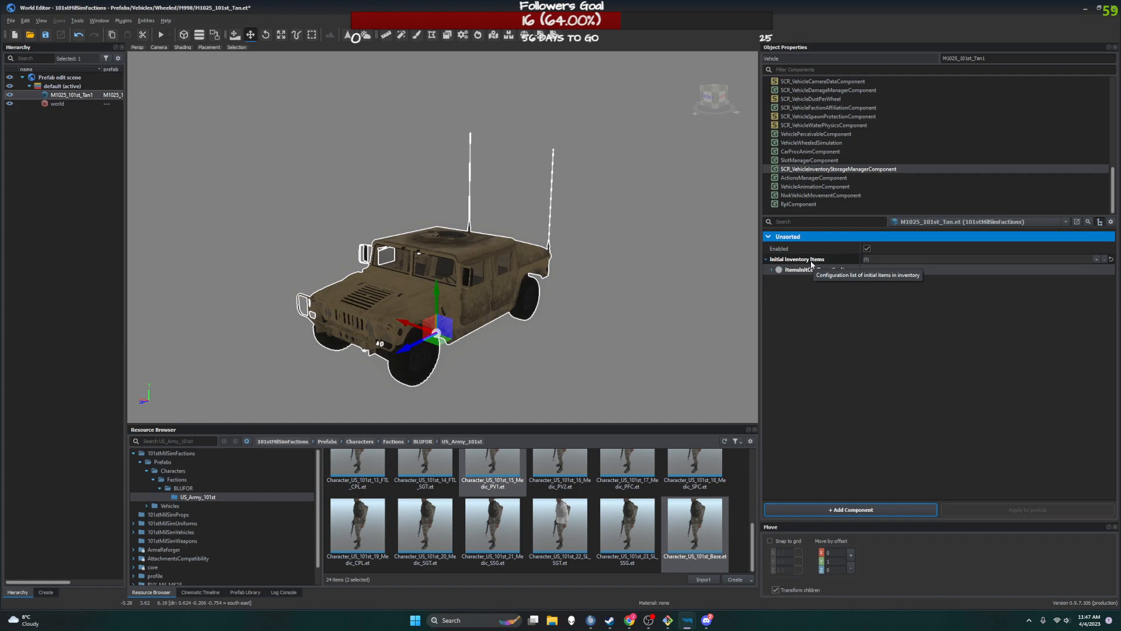
pyautogui.click(771, 269)
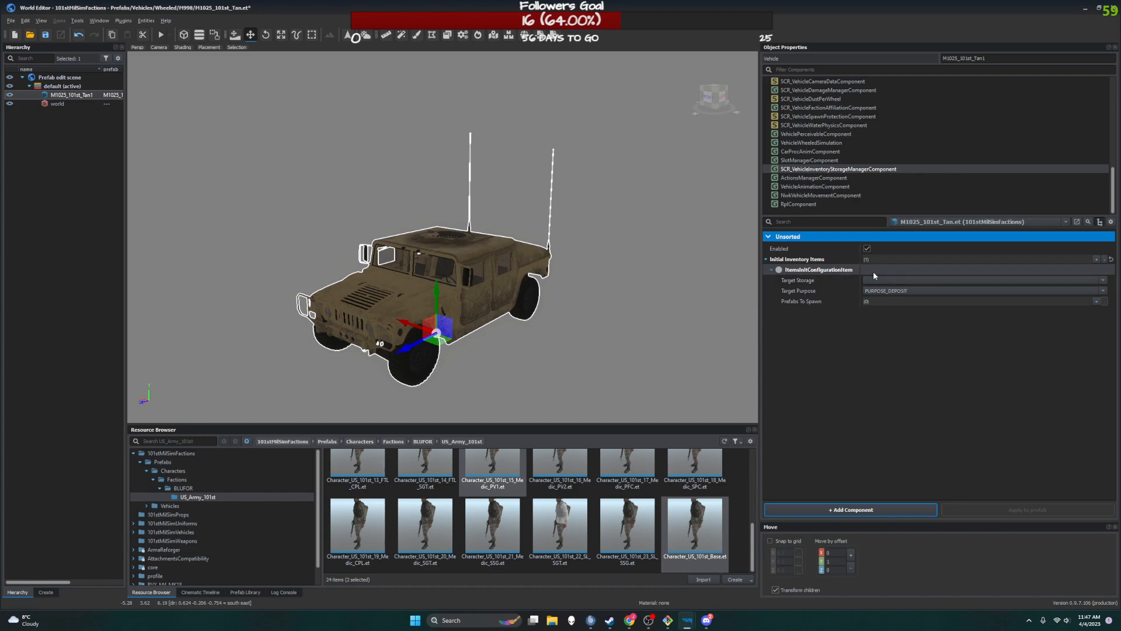
pyautogui.moveTo(468, 263); pyautogui.dragTo(444, 274, button='middle')
pyautogui.moveTo(386, 310); pyautogui.dragTo(458, 299, button='middle')
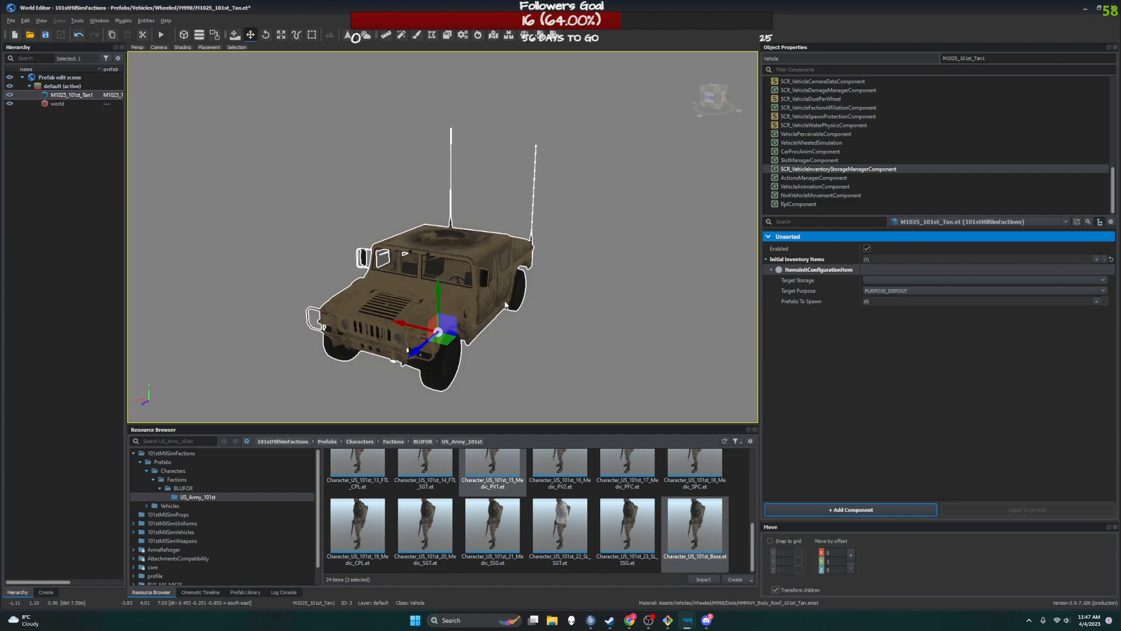
# - Check which Target Storage and Target Purpose options the new inventory configuration item offers
pyautogui.click(921, 281)
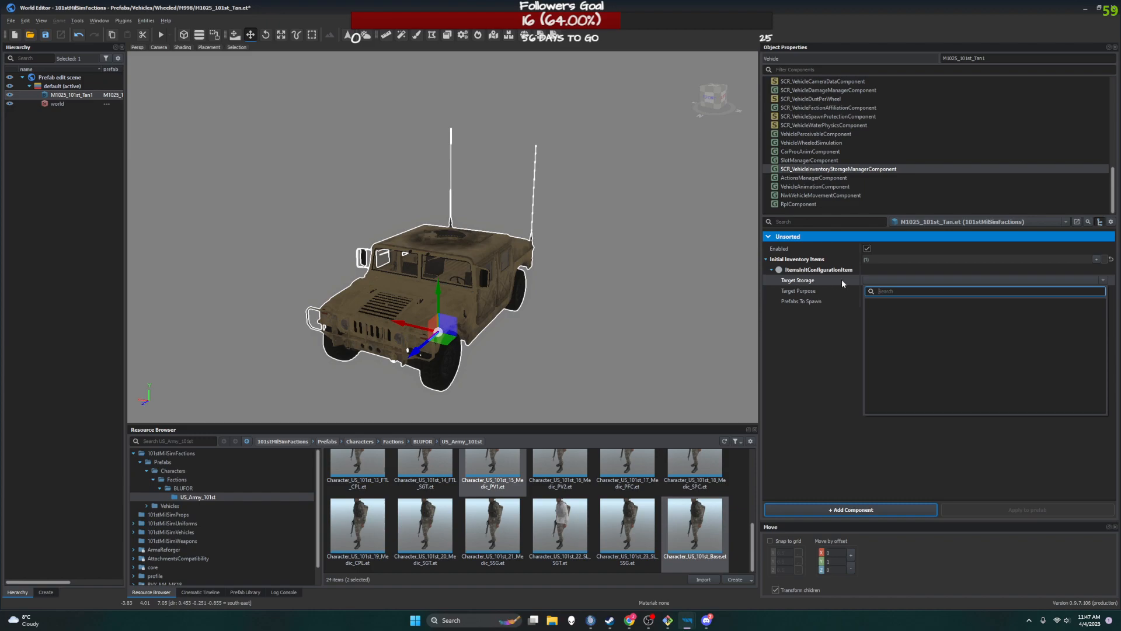
pyautogui.click(836, 326)
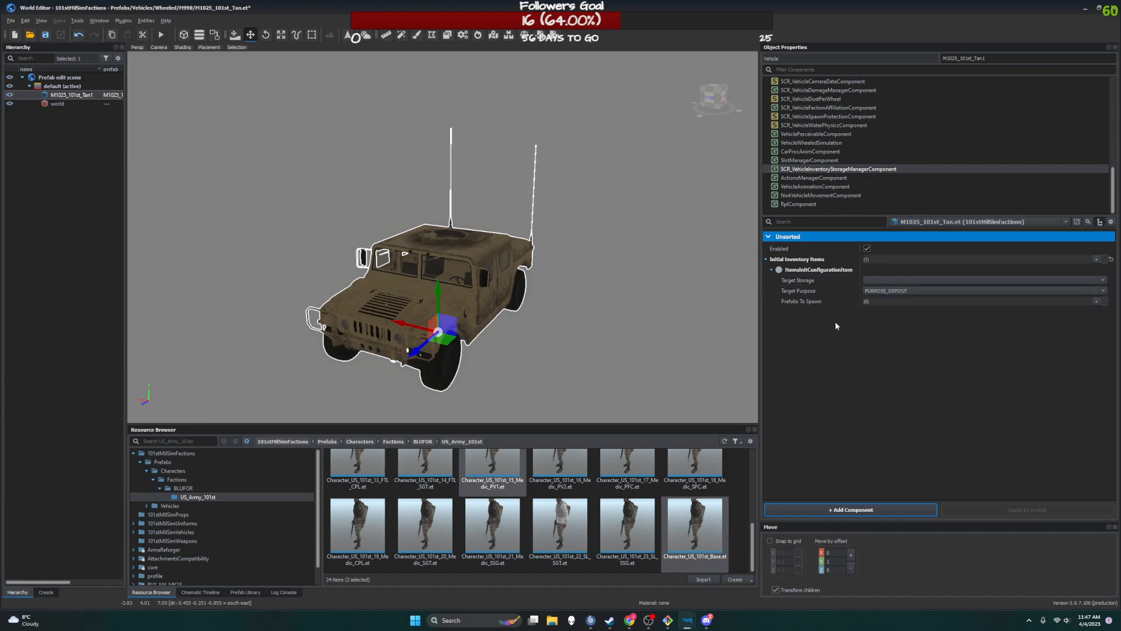
pyautogui.moveTo(548, 270); pyautogui.dragTo(485, 283, button='middle')
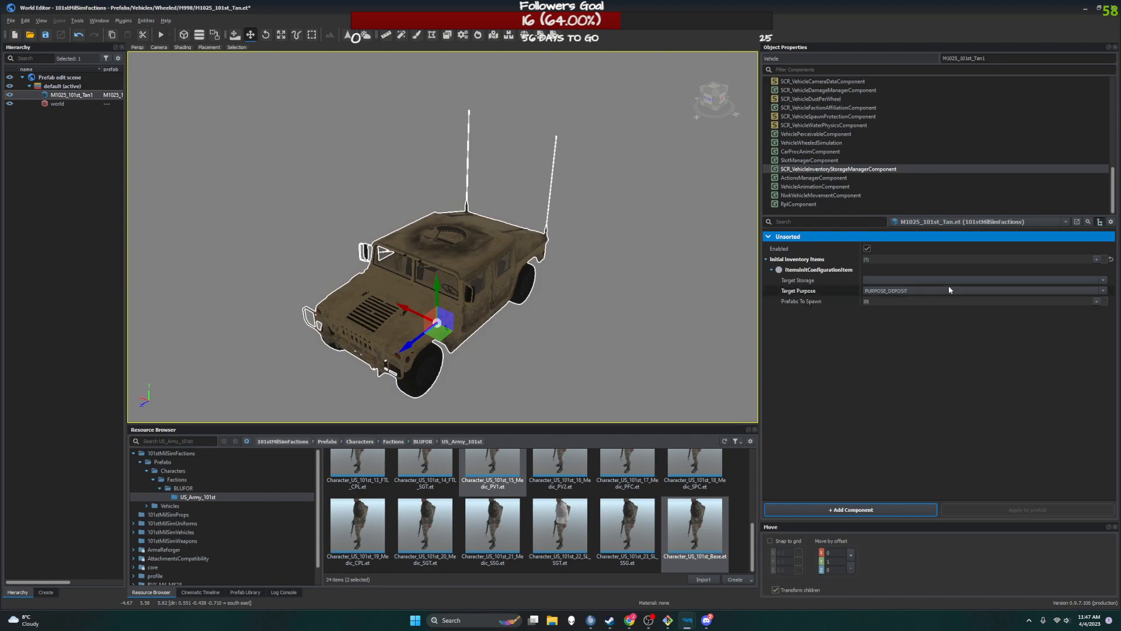
pyautogui.click(905, 291)
pyautogui.click(868, 313)
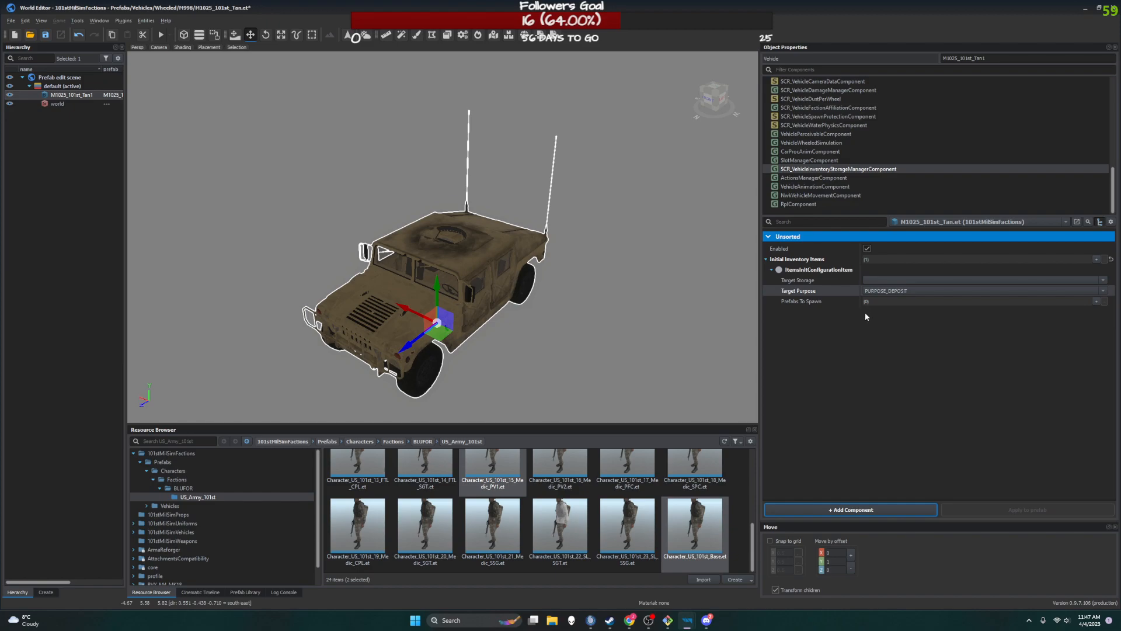
# - Add 18 empty entries to the configuration item's Prefabs To Spawn list
pyautogui.click(1098, 301)
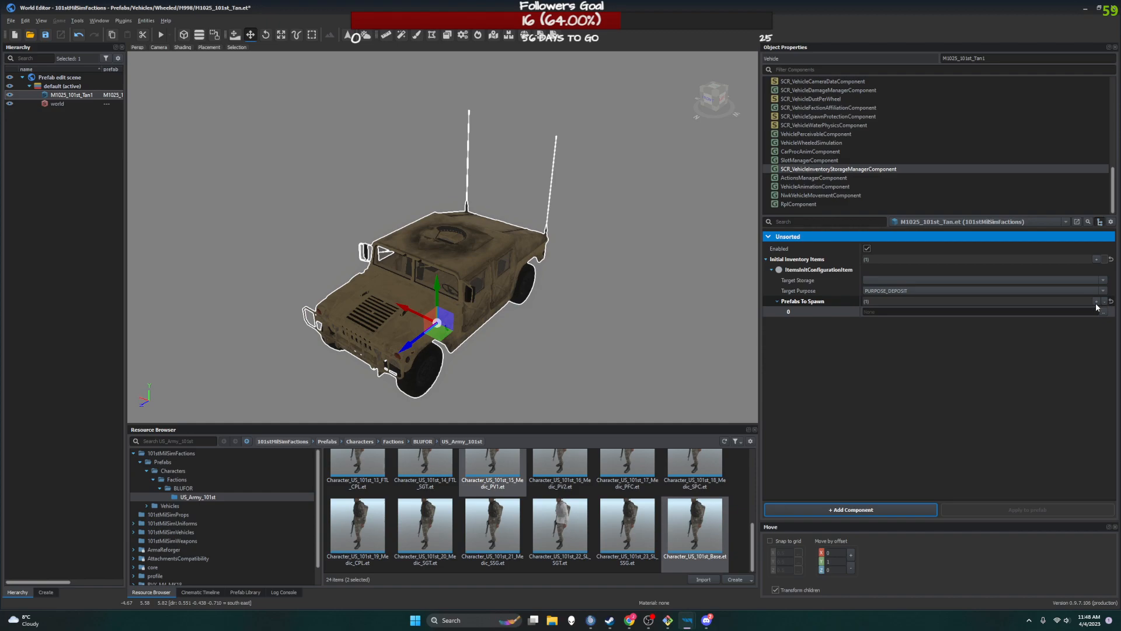
pyautogui.click(1097, 301)
pyautogui.click(1097, 301)
pyautogui.click(1097, 301)
pyautogui.click(1096, 301)
pyautogui.click(1097, 301)
pyautogui.click(1097, 301)
pyautogui.click(1097, 302)
pyautogui.click(1097, 301)
pyautogui.click(1097, 301)
pyautogui.click(1097, 301)
pyautogui.click(1097, 301)
pyautogui.doubleClick(1097, 301)
pyautogui.click(1097, 302)
pyautogui.click(1097, 301)
pyautogui.click(1097, 301)
pyautogui.click(1097, 301)
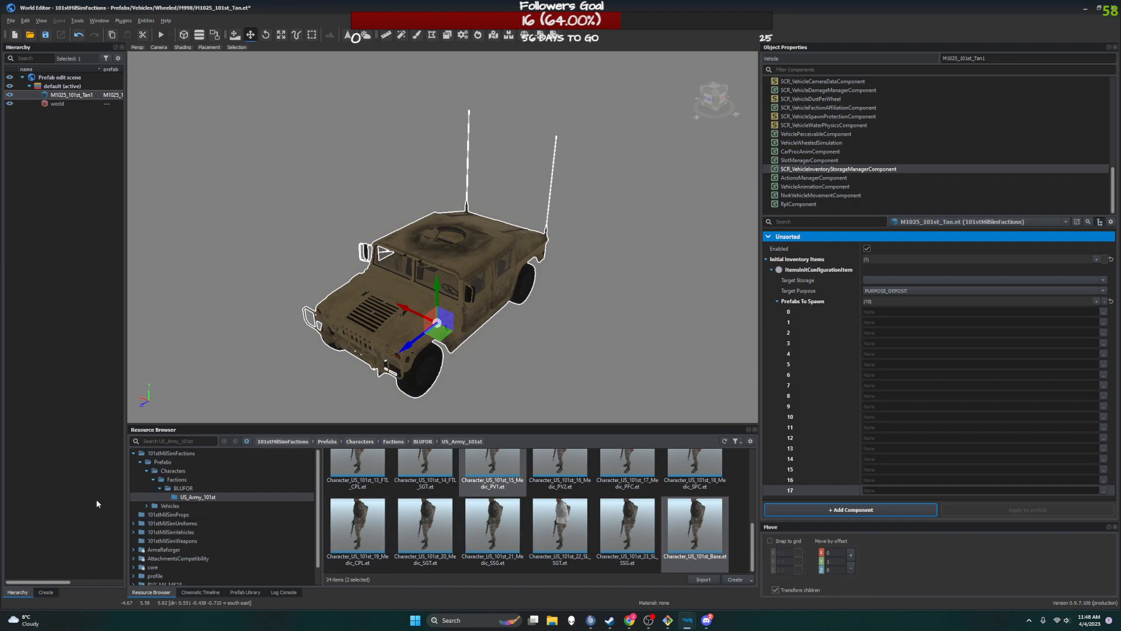
# - Search the prefabs for "mag" and assign Magazine_556x45_STANAG_30rnd_Ball.et to entry 0 of Prefabs To Spawn
pyautogui.click(1104, 312)
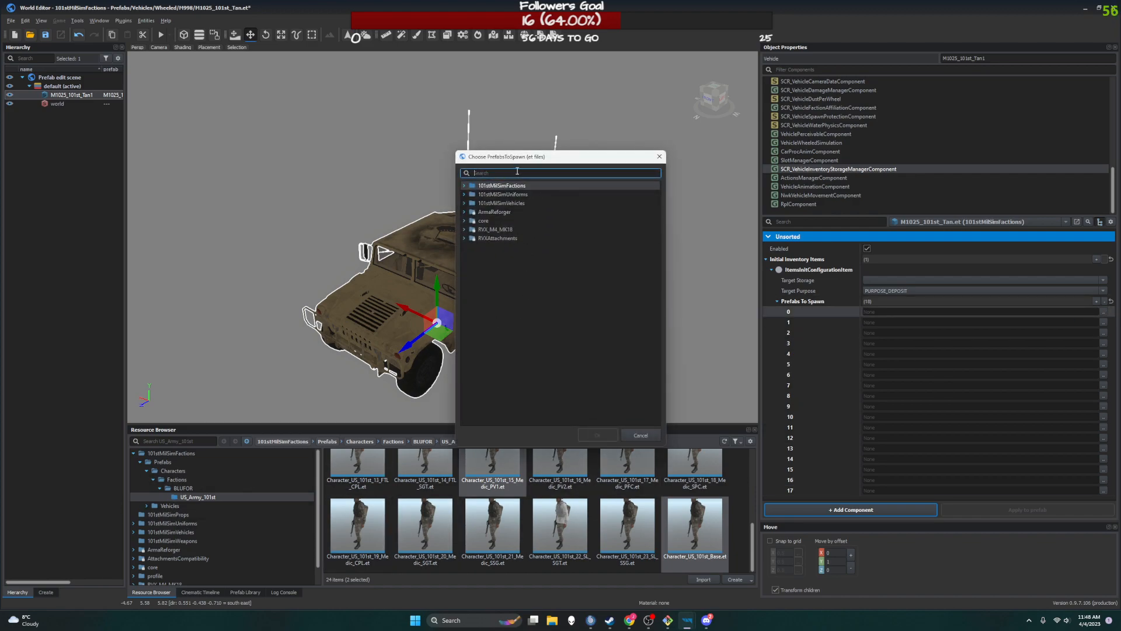
pyautogui.write('mag')
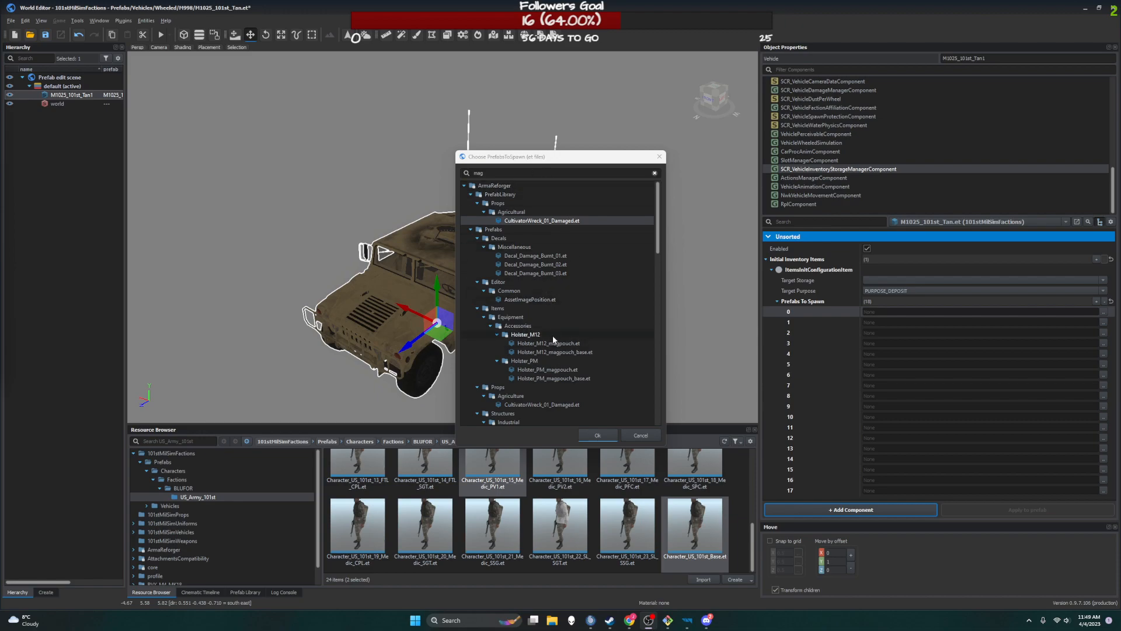
pyautogui.scroll(-6, 554, 342)
pyautogui.scroll(-7, 558, 300)
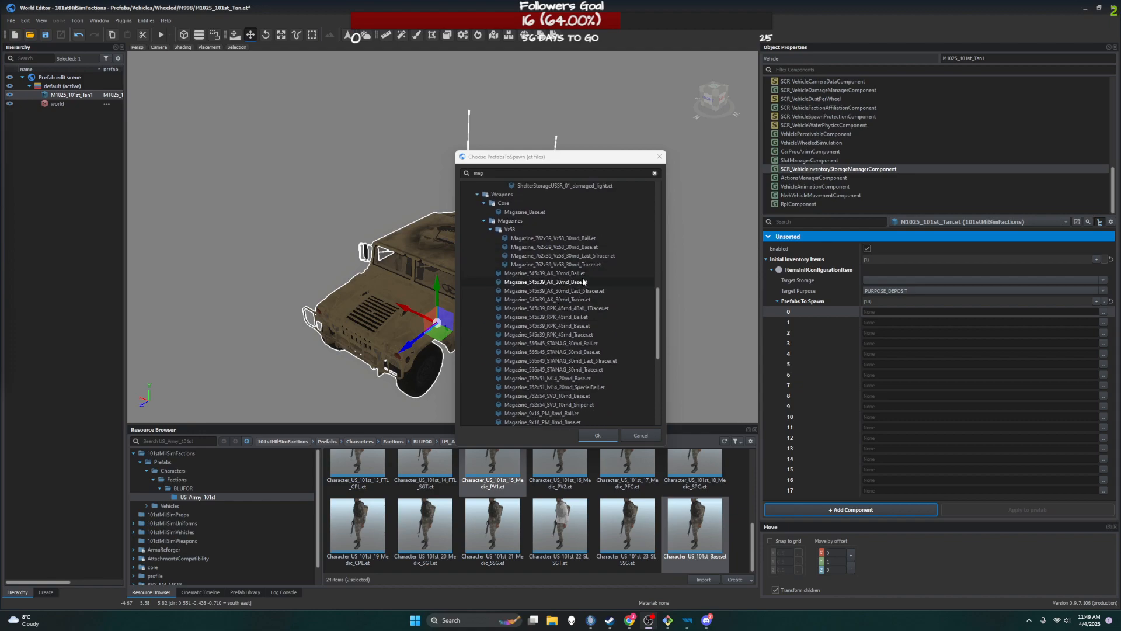
pyautogui.click(582, 276)
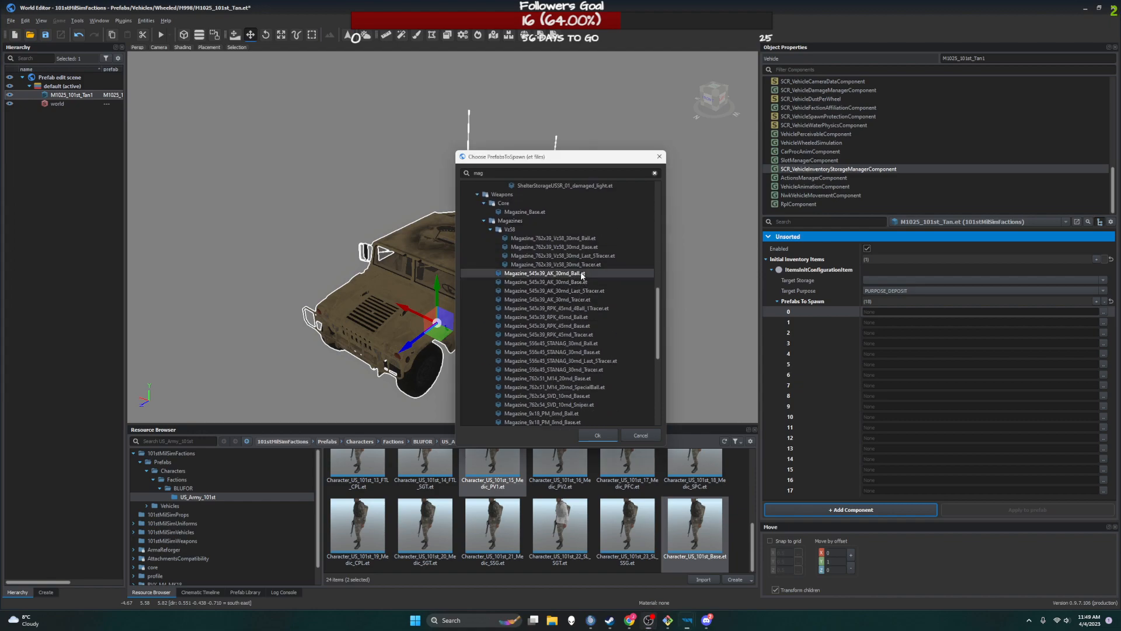
pyautogui.click(584, 343)
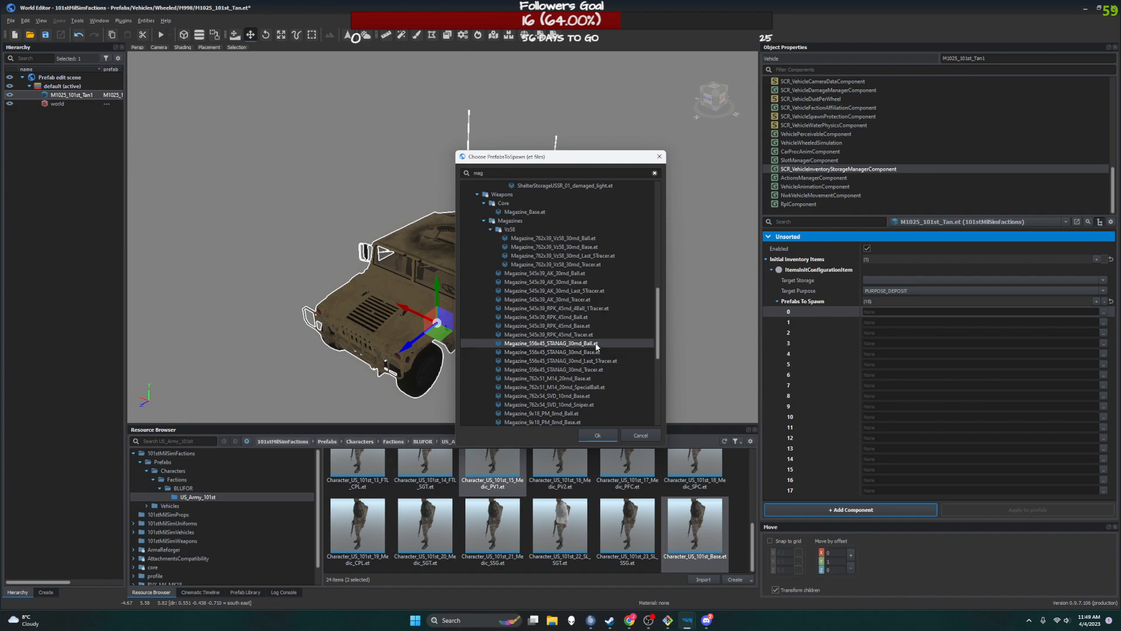
pyautogui.click(598, 436)
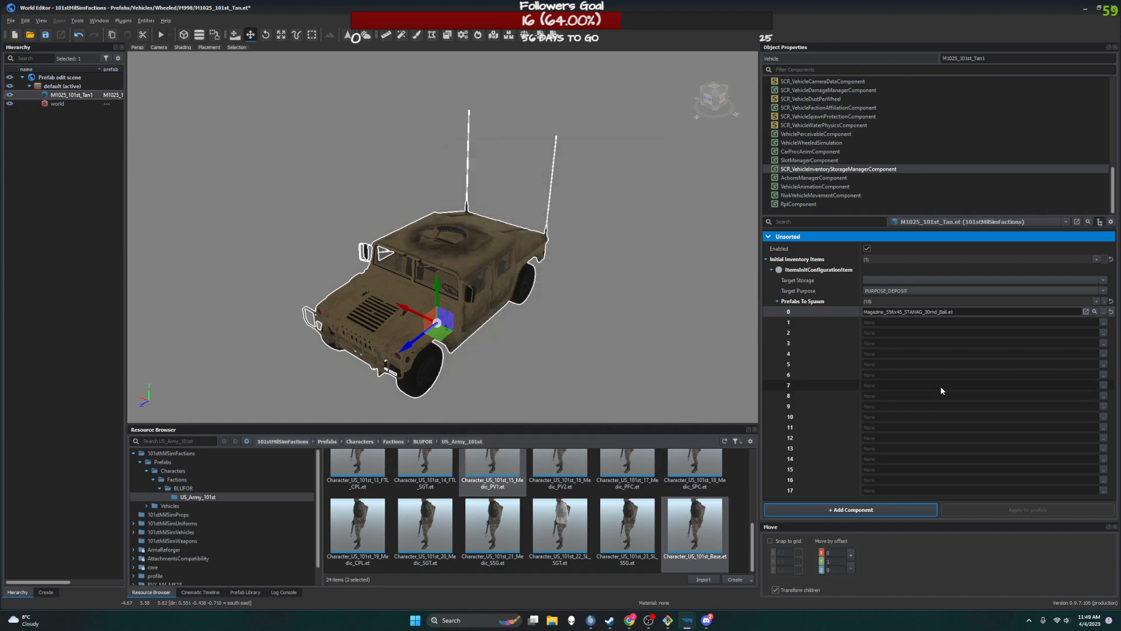
# - Locate the assigned STANAG ball magazine in the Magazines folder and assign it to entries 1 through 17 of Prefabs To Spawn
pyautogui.click(1095, 312)
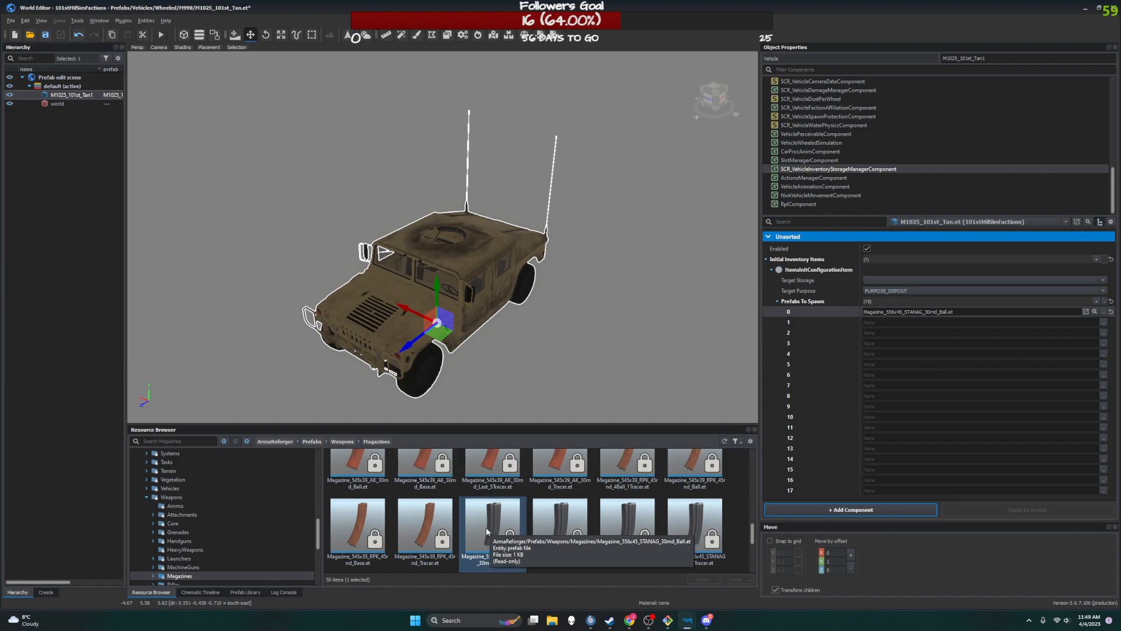
pyautogui.moveTo(489, 520); pyautogui.dragTo(903, 344)
pyautogui.moveTo(476, 528); pyautogui.dragTo(873, 418)
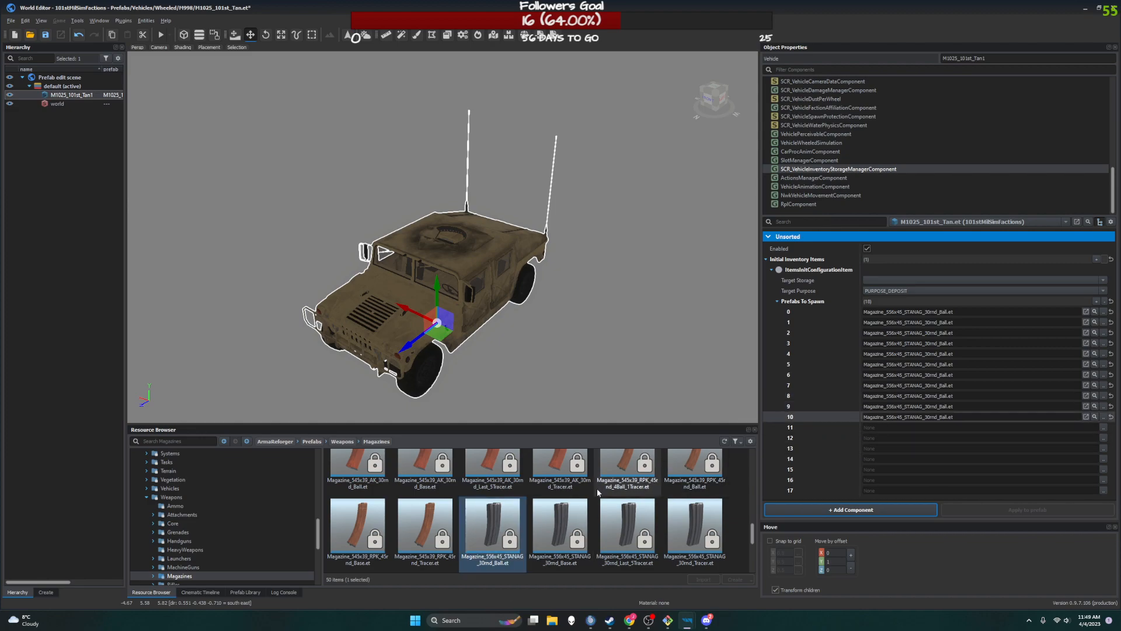
pyautogui.moveTo(513, 510); pyautogui.dragTo(874, 438)
pyautogui.moveTo(509, 521); pyautogui.dragTo(885, 450)
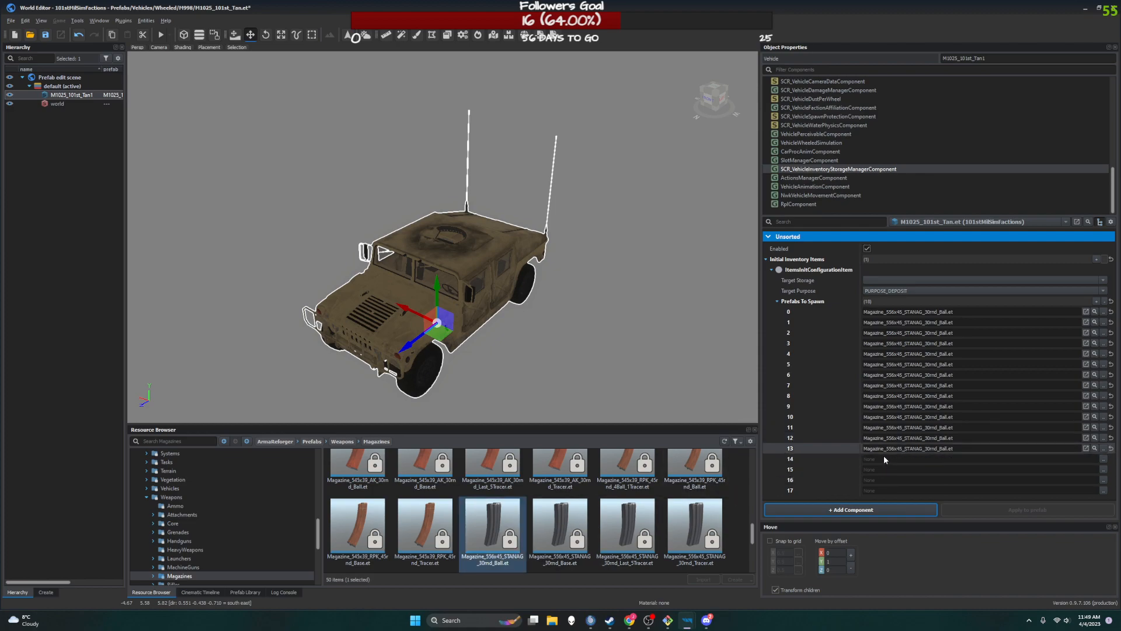
pyautogui.moveTo(507, 519); pyautogui.dragTo(888, 460)
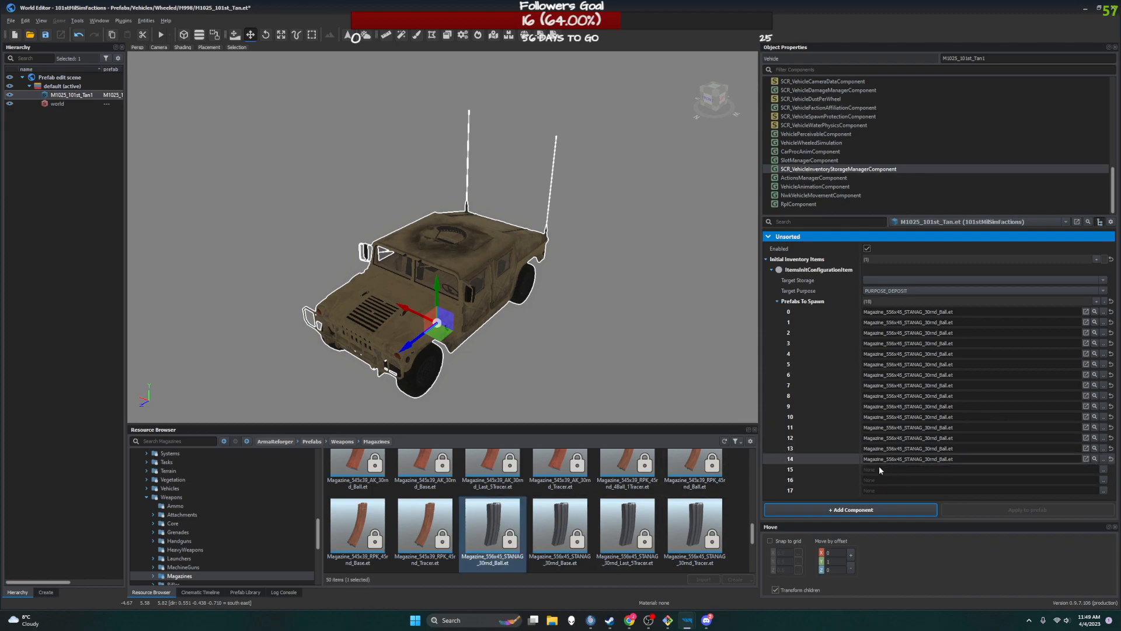
pyautogui.moveTo(486, 538); pyautogui.dragTo(883, 471)
pyautogui.moveTo(493, 526); pyautogui.dragTo(871, 485)
pyautogui.moveTo(496, 533); pyautogui.dragTo(894, 490)
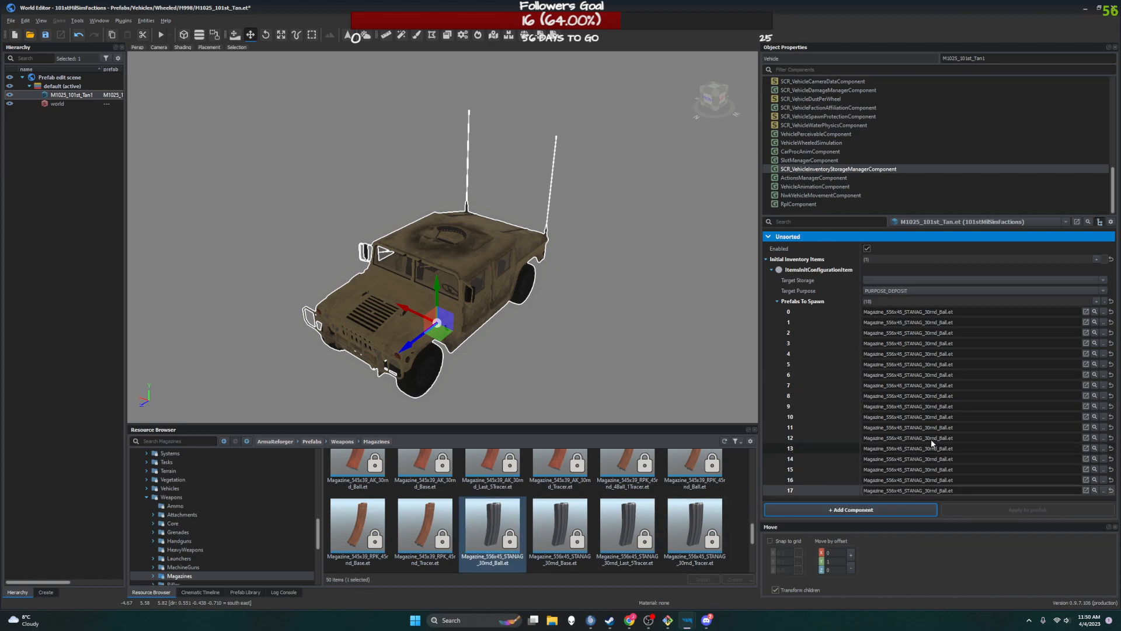
# - Insert an empty entry after entry 16 of Prefabs To Spawn and remove it again
pyautogui.click(906, 344)
pyautogui.click(826, 427)
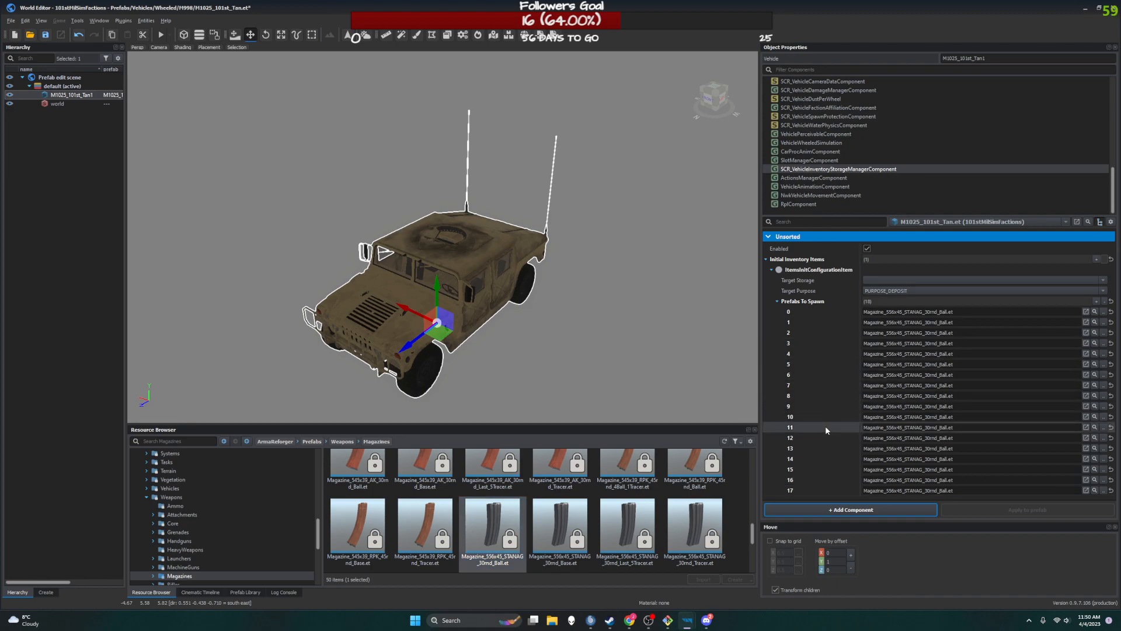
pyautogui.click(1096, 302)
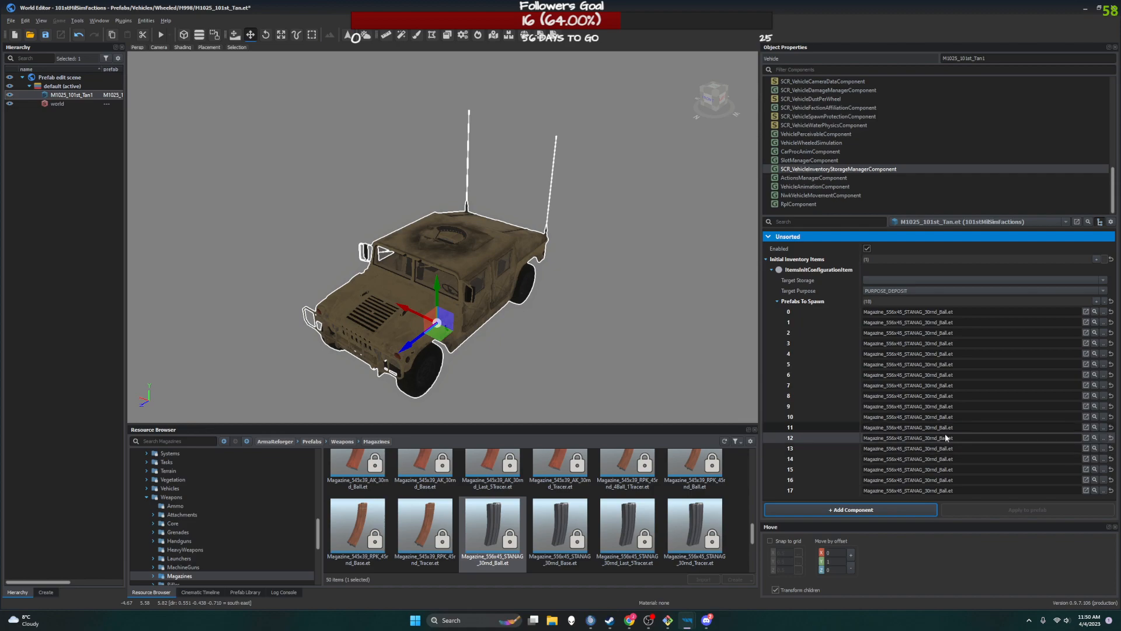
pyautogui.click(936, 480)
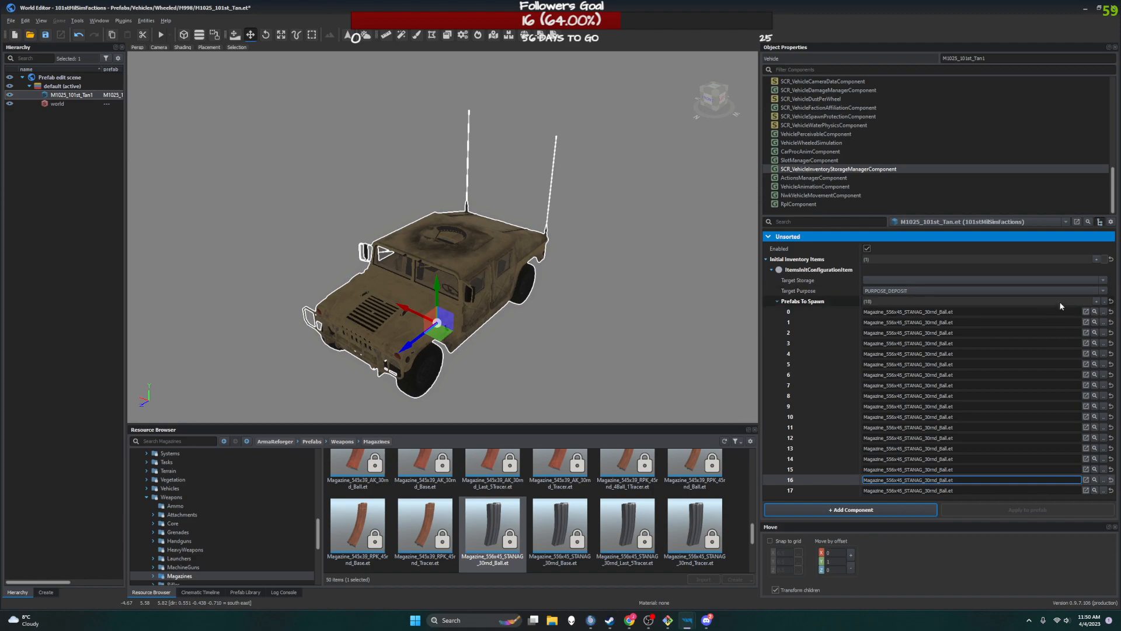
pyautogui.click(1098, 302)
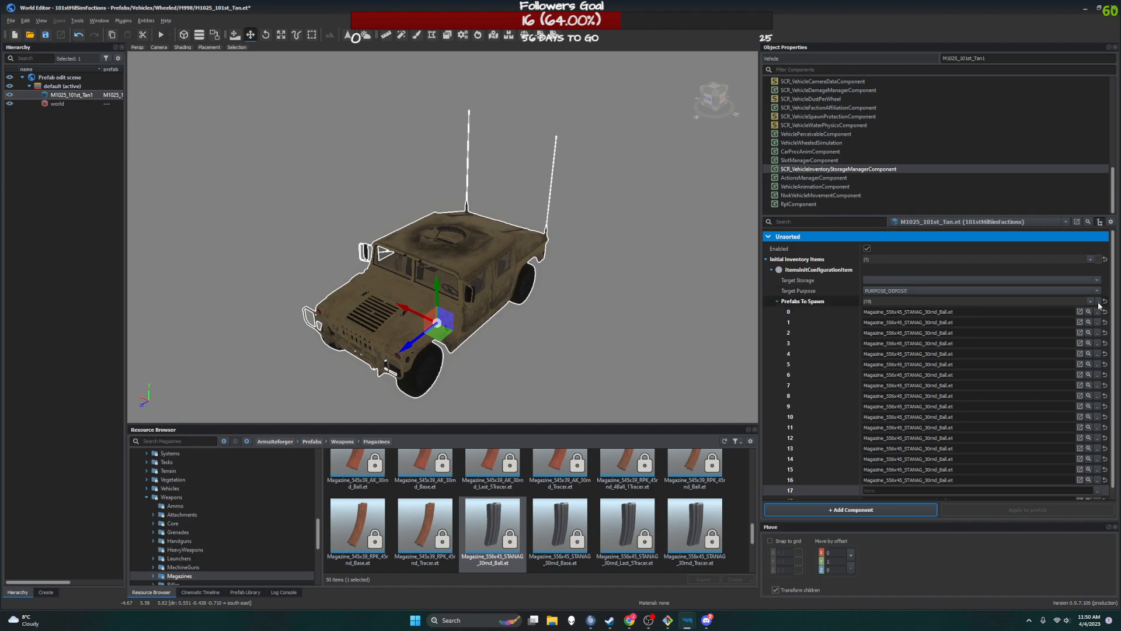
pyautogui.click(1099, 302)
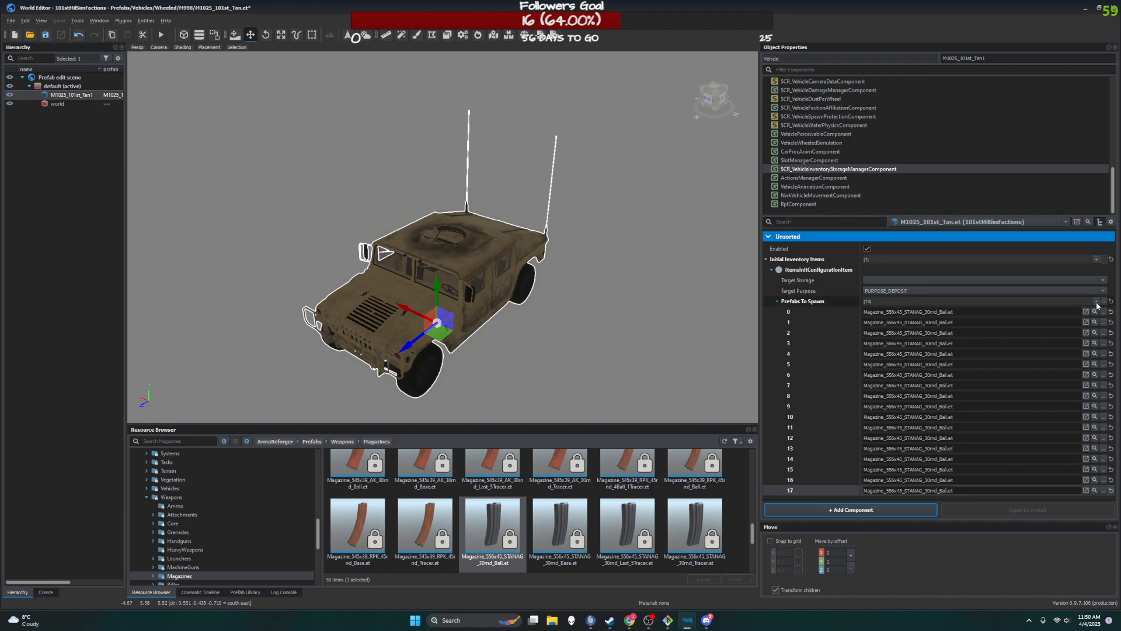
# - Append entries 18 and 19 to Prefabs To Spawn and assign Magazine_556x45_STANAG_30rnd_Ball.et to both
pyautogui.click(1098, 303)
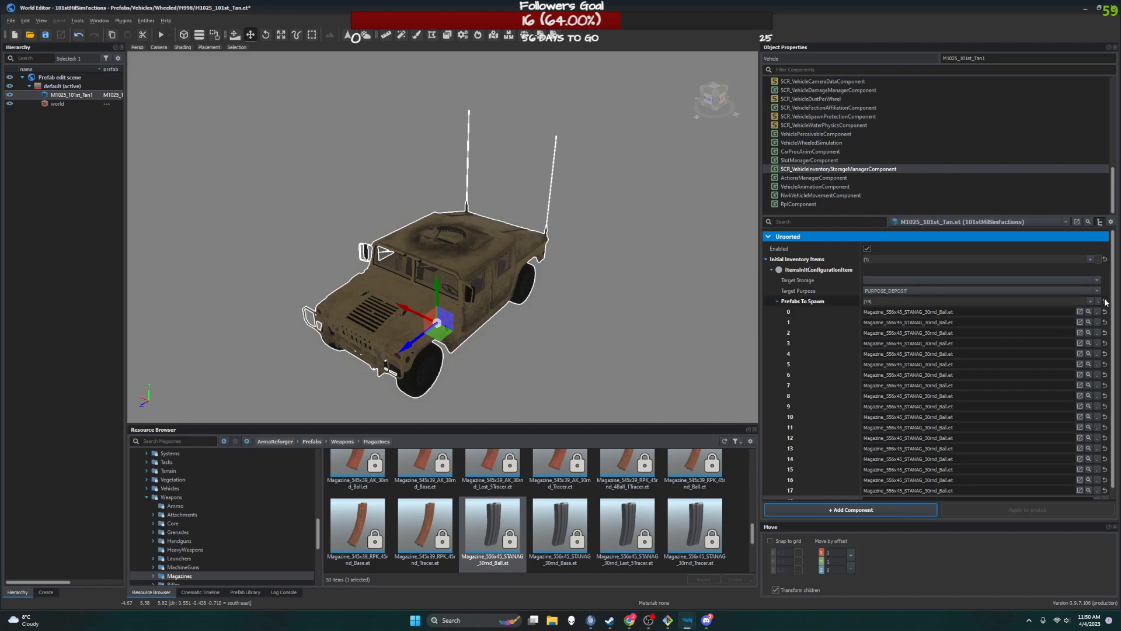
pyautogui.scroll(-1, 1113, 315)
pyautogui.scroll(1, 1116, 327)
pyautogui.scroll(-1, 1117, 300)
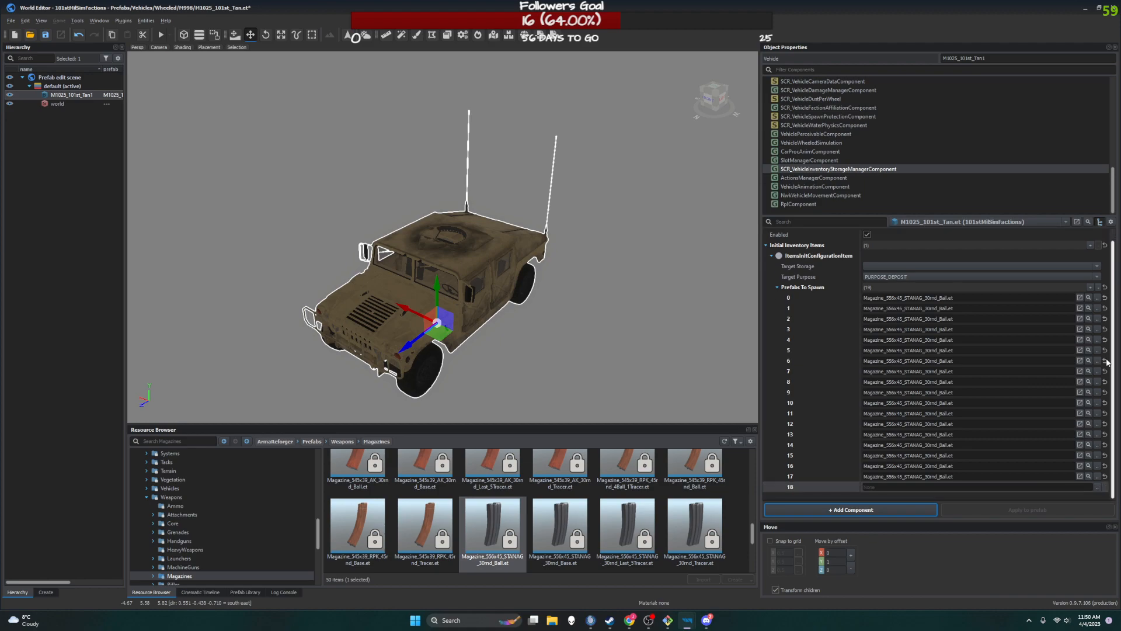
pyautogui.click(1091, 287)
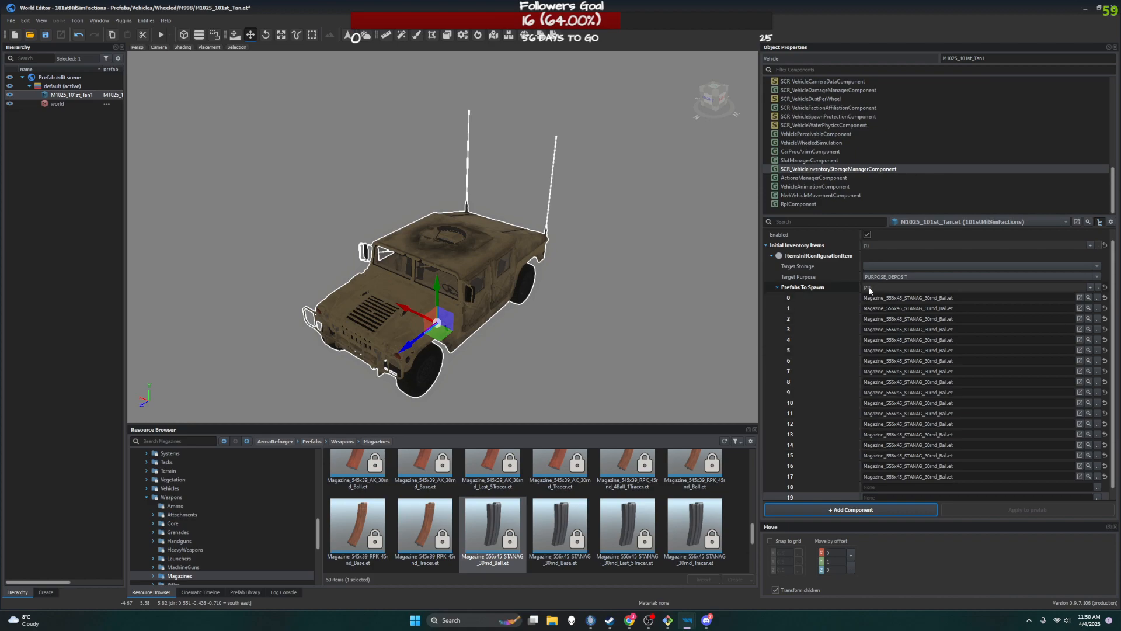
pyautogui.scroll(-1, 841, 385)
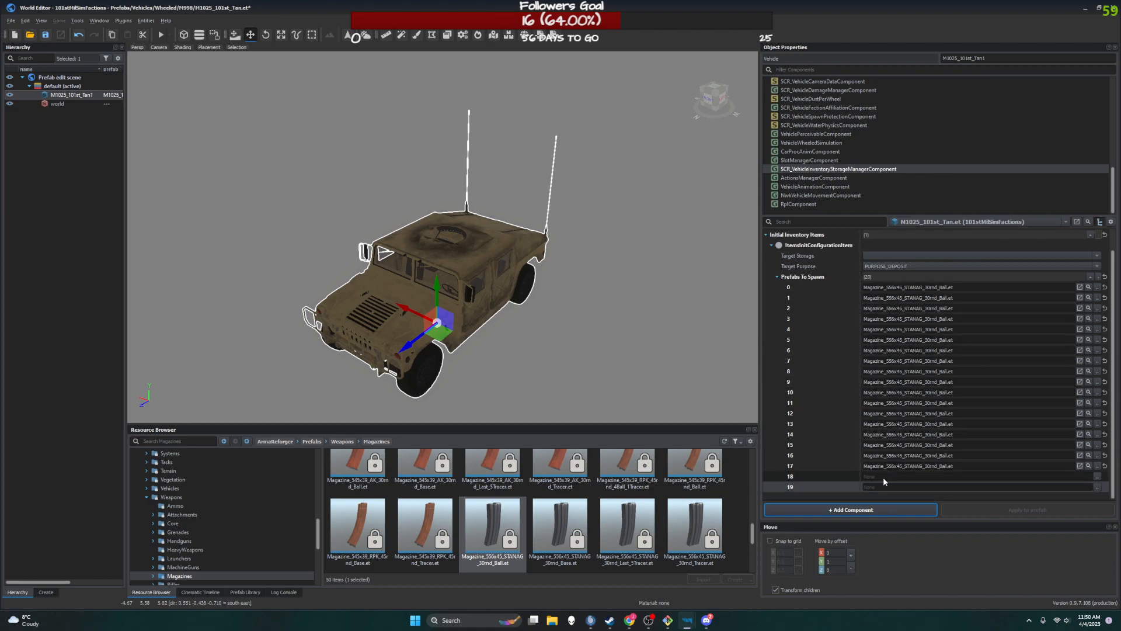
pyautogui.moveTo(484, 512); pyautogui.dragTo(888, 487)
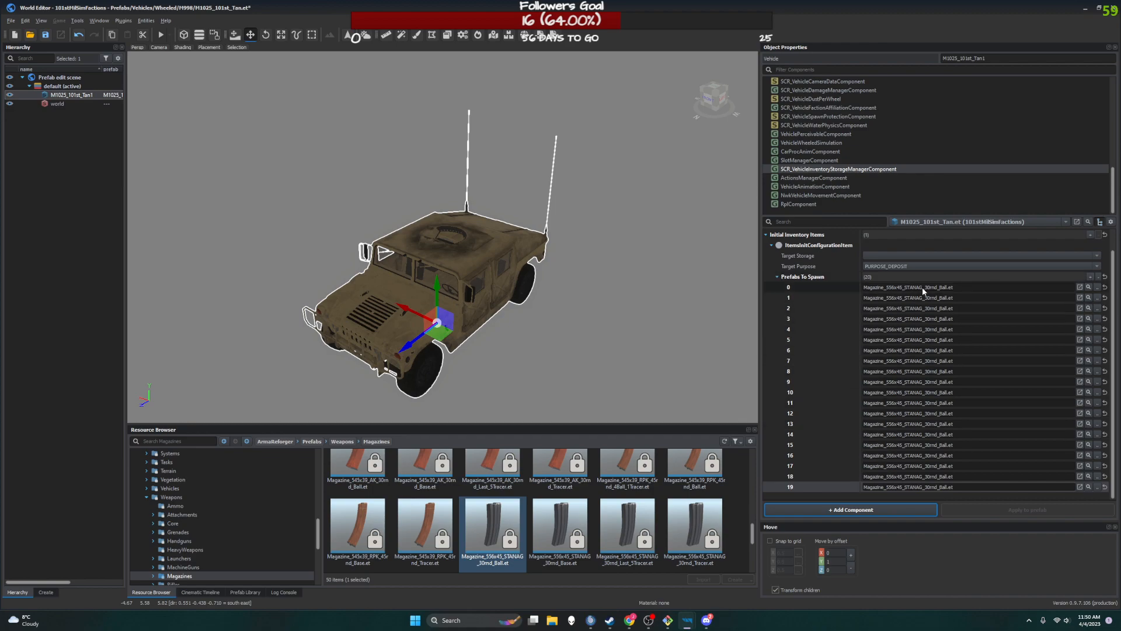
# - Append ten more empty entries, 20 through 29, to Prefabs To Spawn
pyautogui.click(1092, 278)
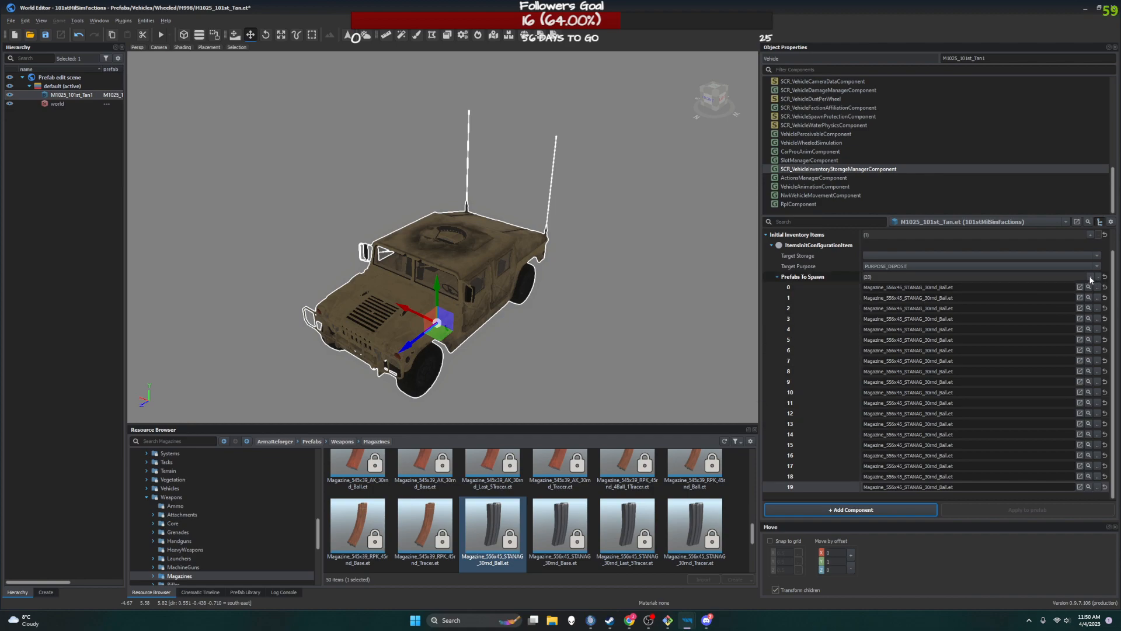
pyautogui.click(1091, 278)
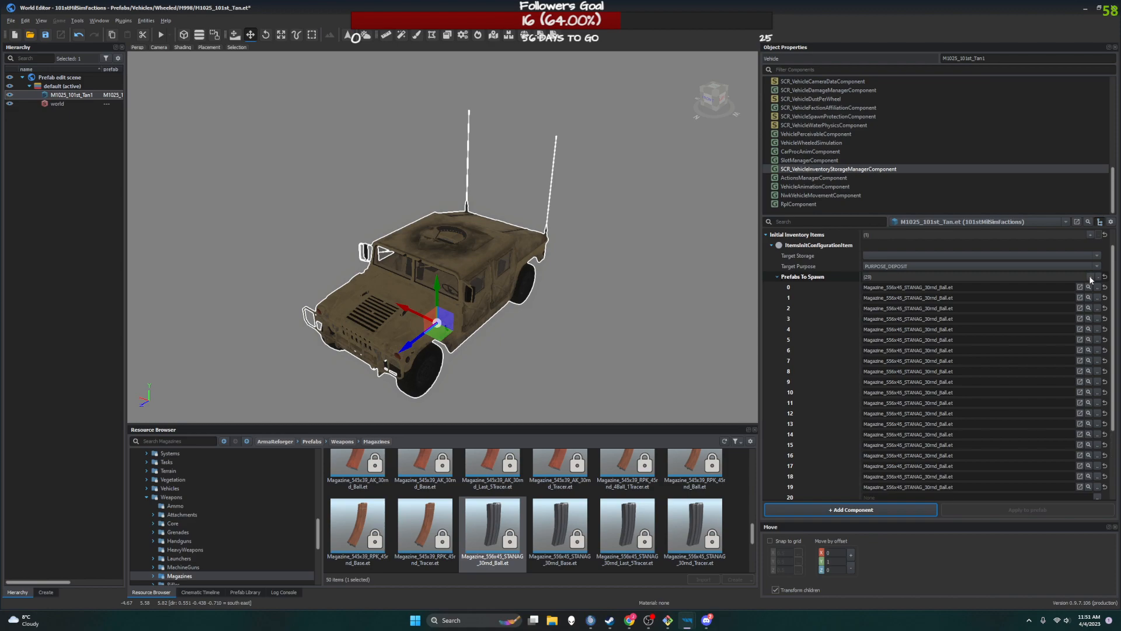
pyautogui.scroll(-3, 990, 342)
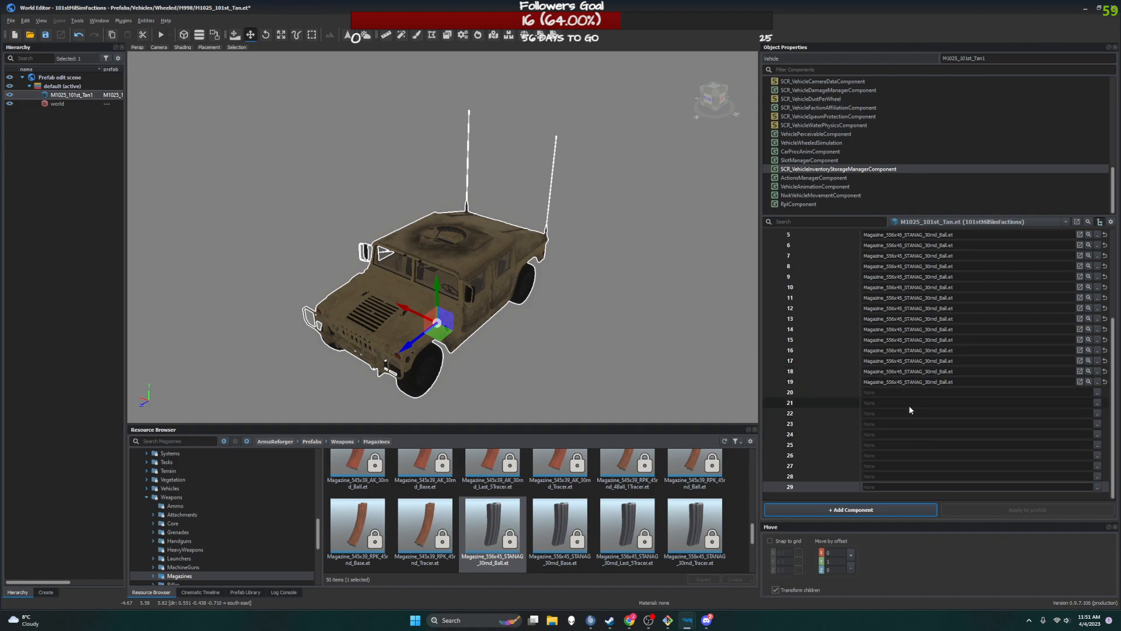
# - Locate Box_556x45_M249_200rnd_Ball.et in the Magazines folder and assign it to entries 20 through 29 of Prefabs To Spawn
pyautogui.scroll(-5, 538, 521)
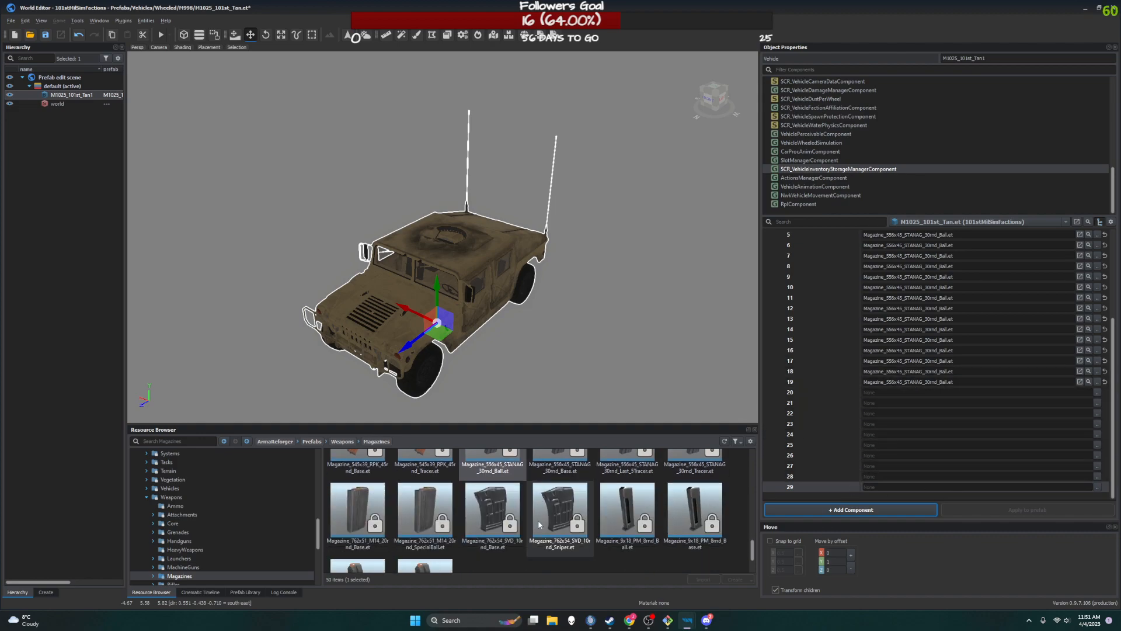
pyautogui.scroll(5, 538, 520)
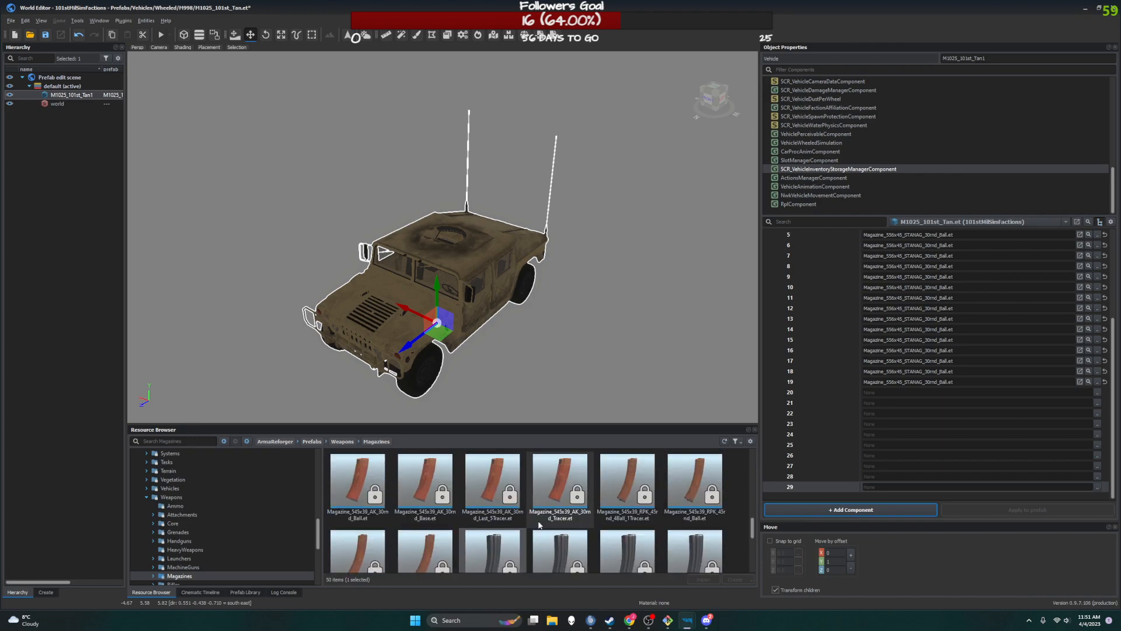
pyautogui.scroll(2, 538, 524)
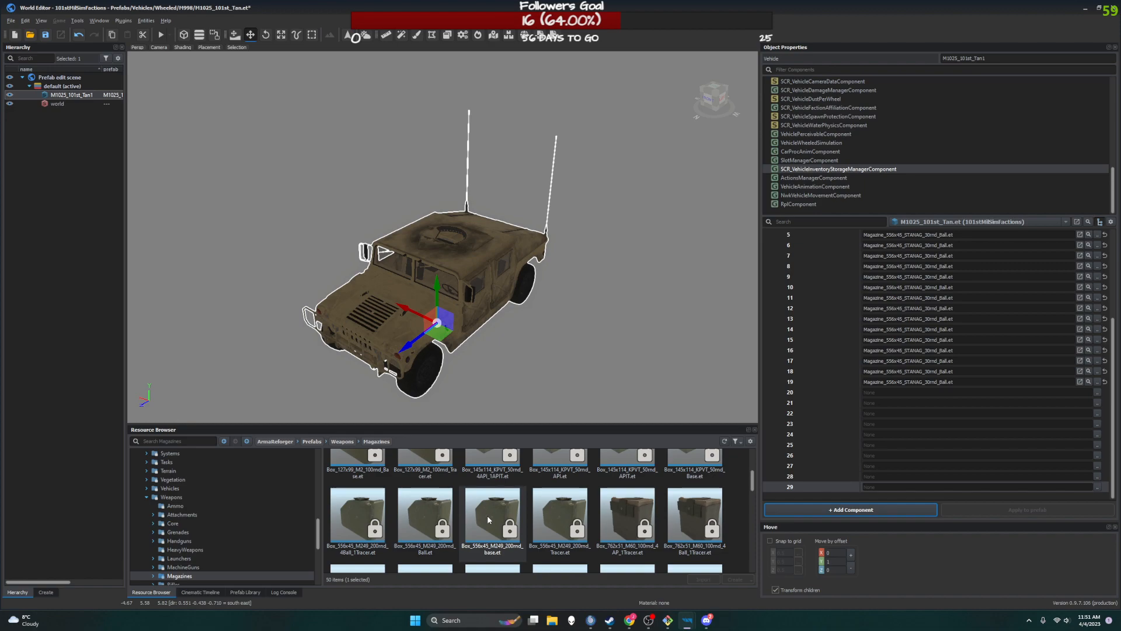
pyautogui.click(432, 513)
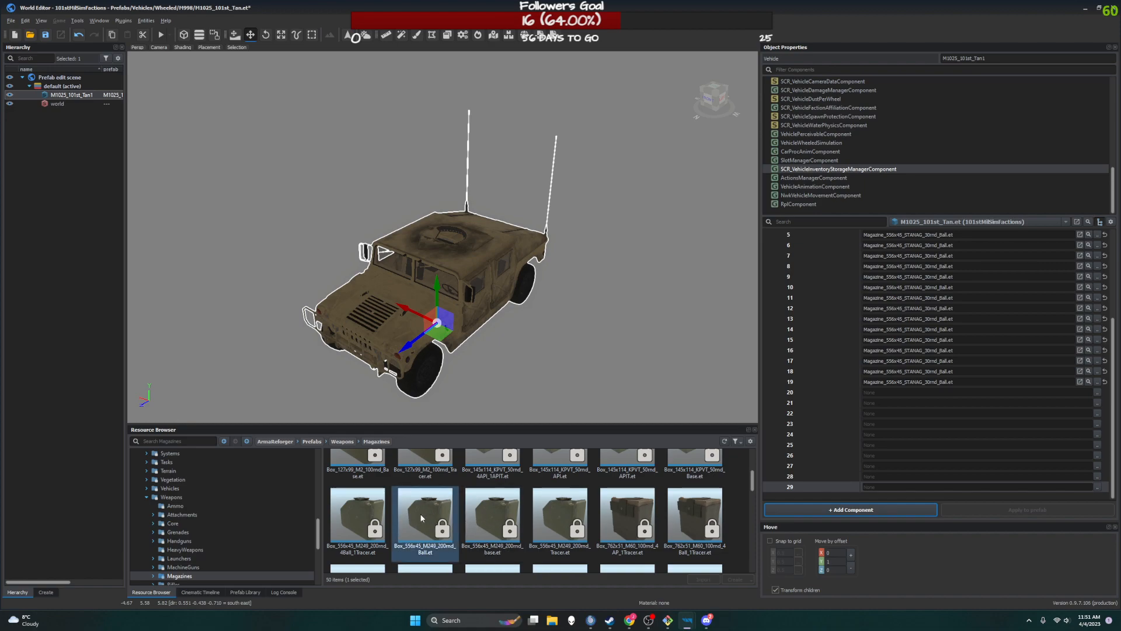
pyautogui.click(418, 517)
pyautogui.moveTo(418, 518); pyautogui.dragTo(959, 394)
pyautogui.moveTo(749, 460); pyautogui.dragTo(900, 403)
pyautogui.moveTo(435, 515); pyautogui.dragTo(928, 416)
pyautogui.moveTo(425, 516); pyautogui.dragTo(891, 447)
pyautogui.moveTo(460, 516); pyautogui.dragTo(888, 457)
pyautogui.moveTo(441, 514); pyautogui.dragTo(874, 468)
pyautogui.moveTo(444, 514); pyautogui.dragTo(874, 478)
pyautogui.moveTo(435, 522); pyautogui.dragTo(890, 487)
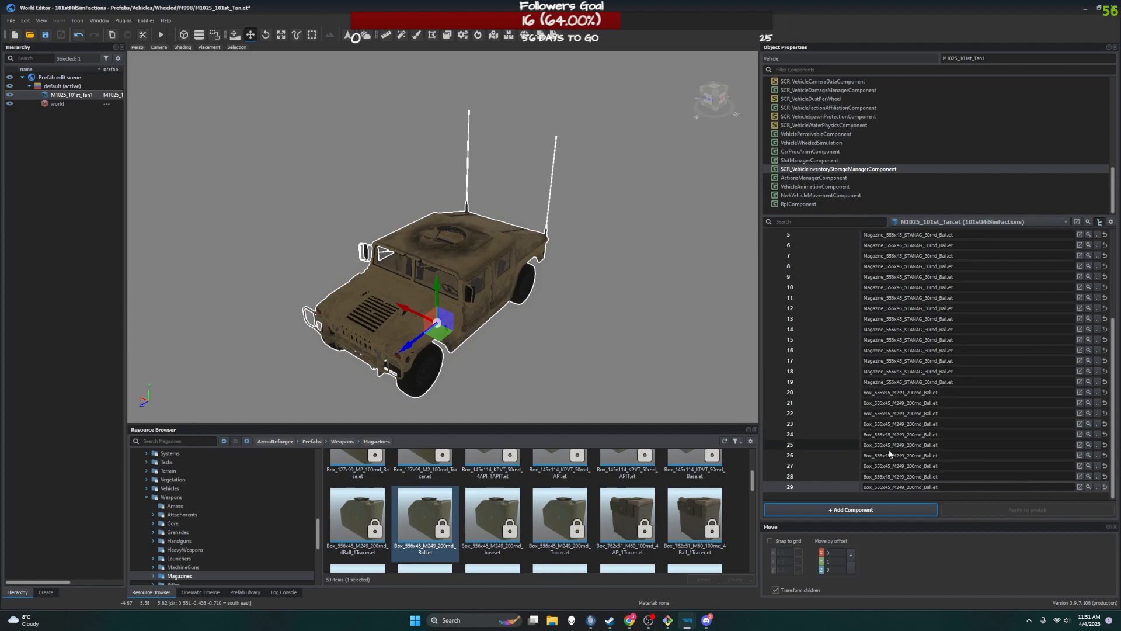
# - Append ten more empty entries, 30 through 39, to Prefabs To Spawn
pyautogui.scroll(5, 906, 374)
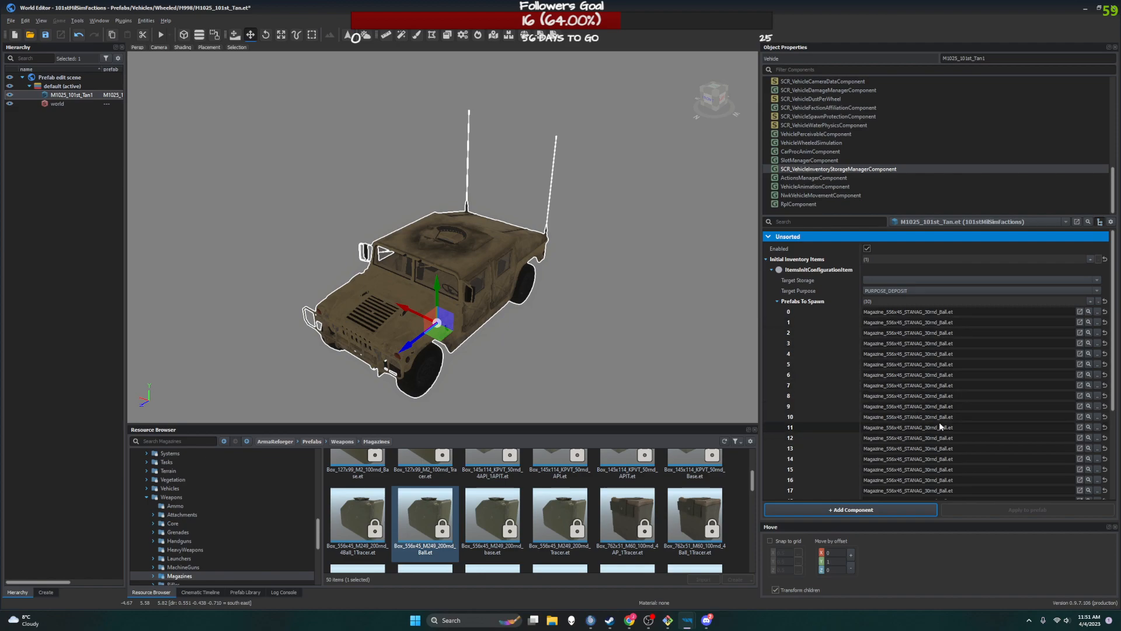
pyautogui.scroll(-4, 939, 425)
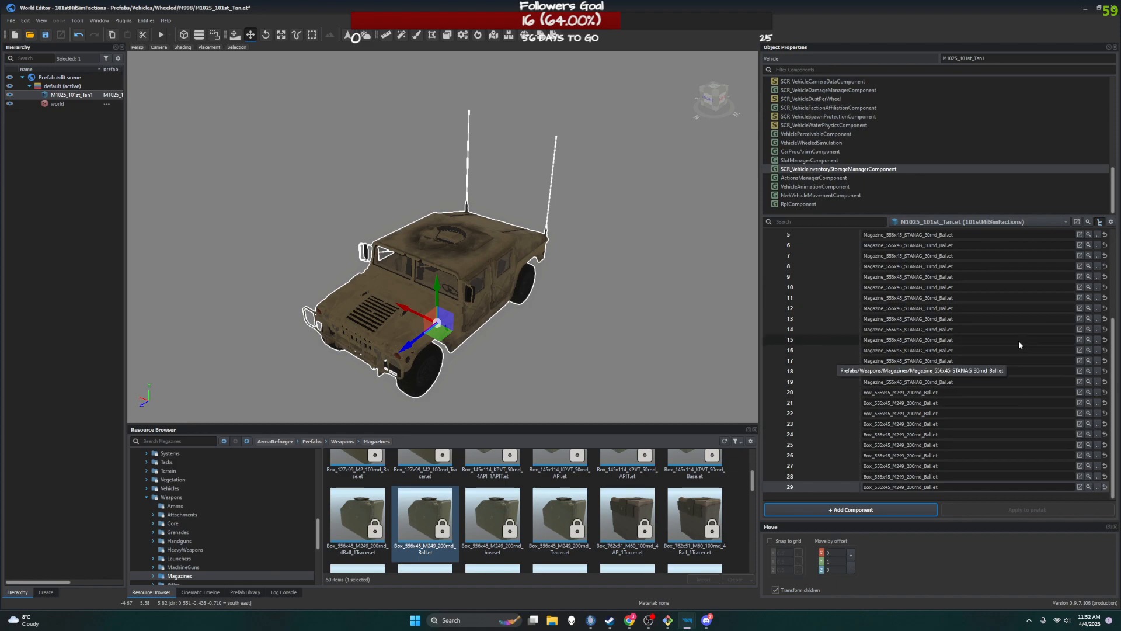
pyautogui.scroll(5, 1028, 320)
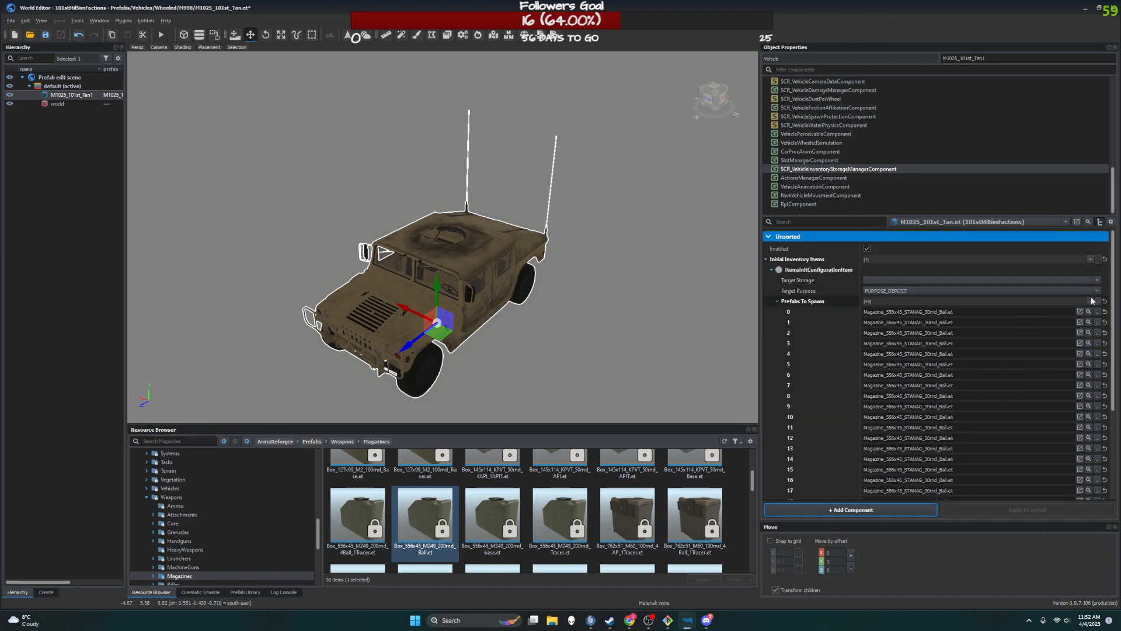
pyautogui.click(1091, 301)
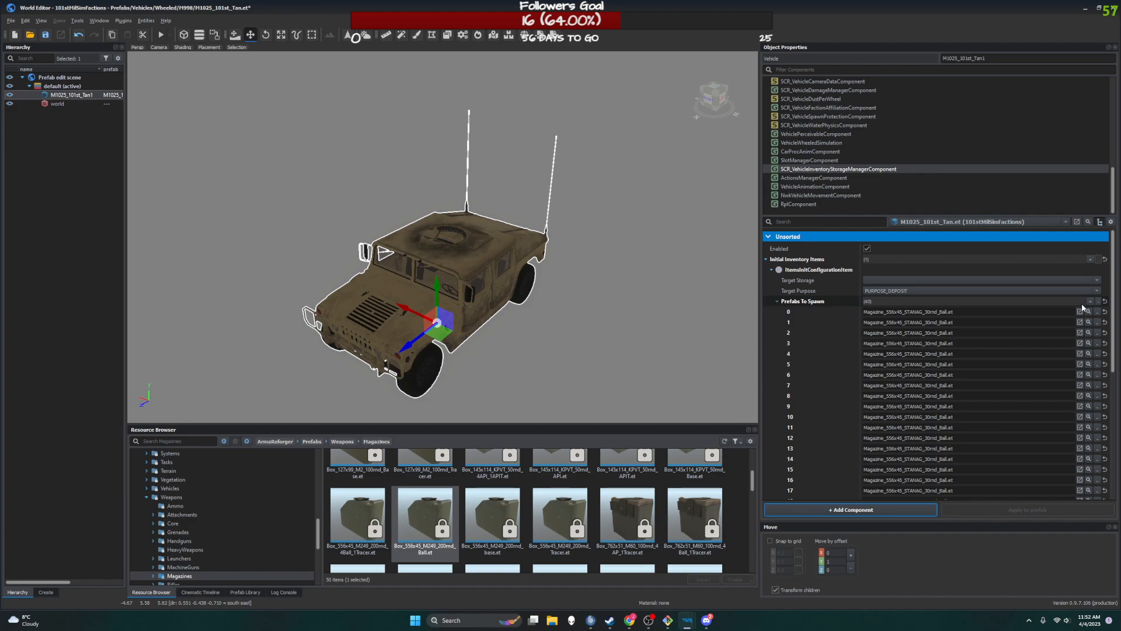
pyautogui.scroll(-6, 1040, 333)
# - Find Ammo_Grenade_HEDP_M433.et in the Weapons Ammo folder and assign it to entries 30 through 39 of Prefabs To Spawn
pyautogui.scroll(2, 467, 508)
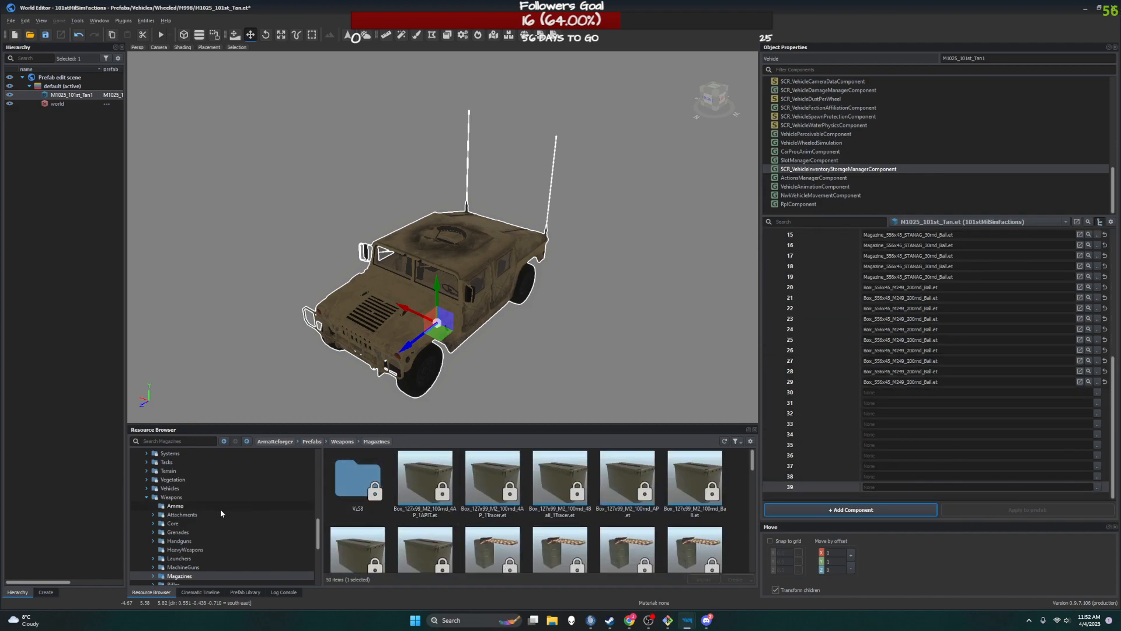
pyautogui.scroll(-2, 216, 526)
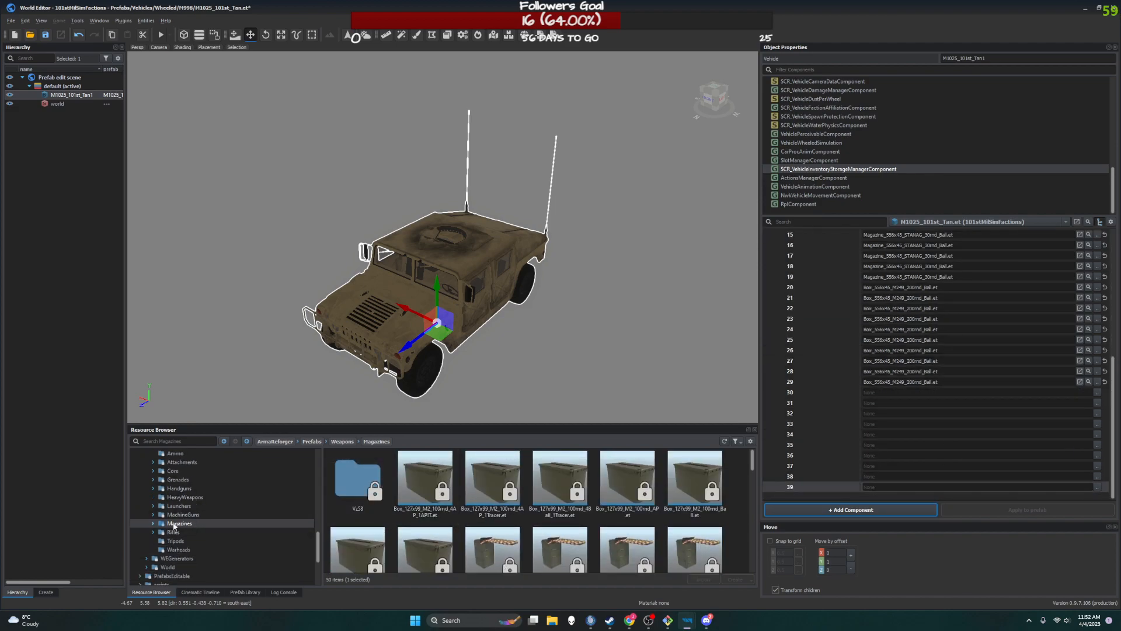
pyautogui.scroll(-5, 598, 525)
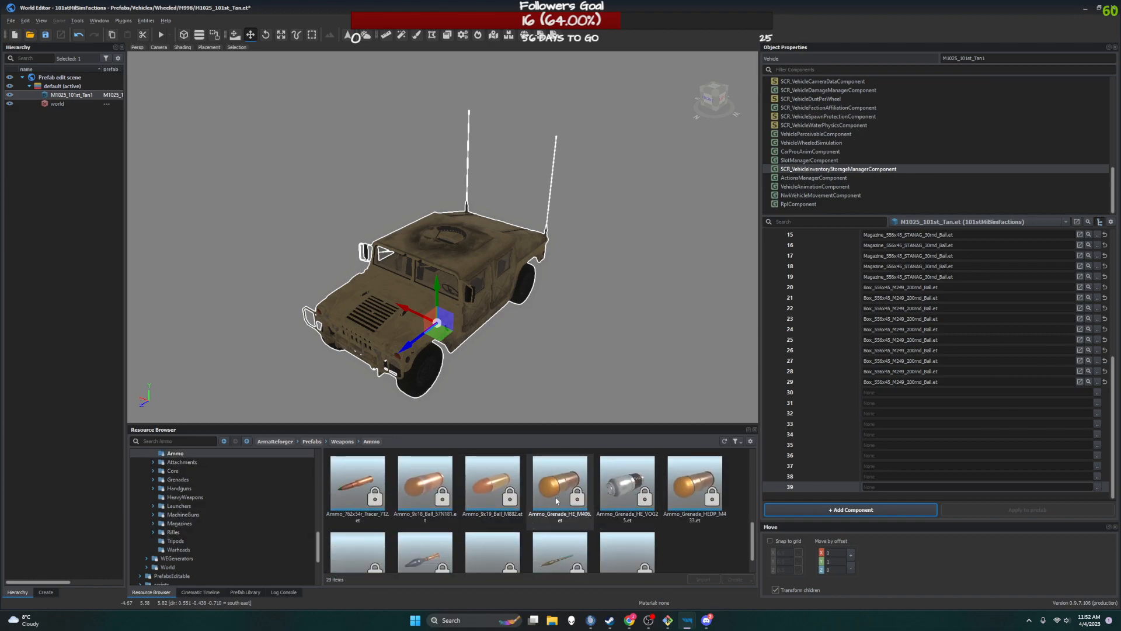
pyautogui.moveTo(695, 485); pyautogui.dragTo(939, 396)
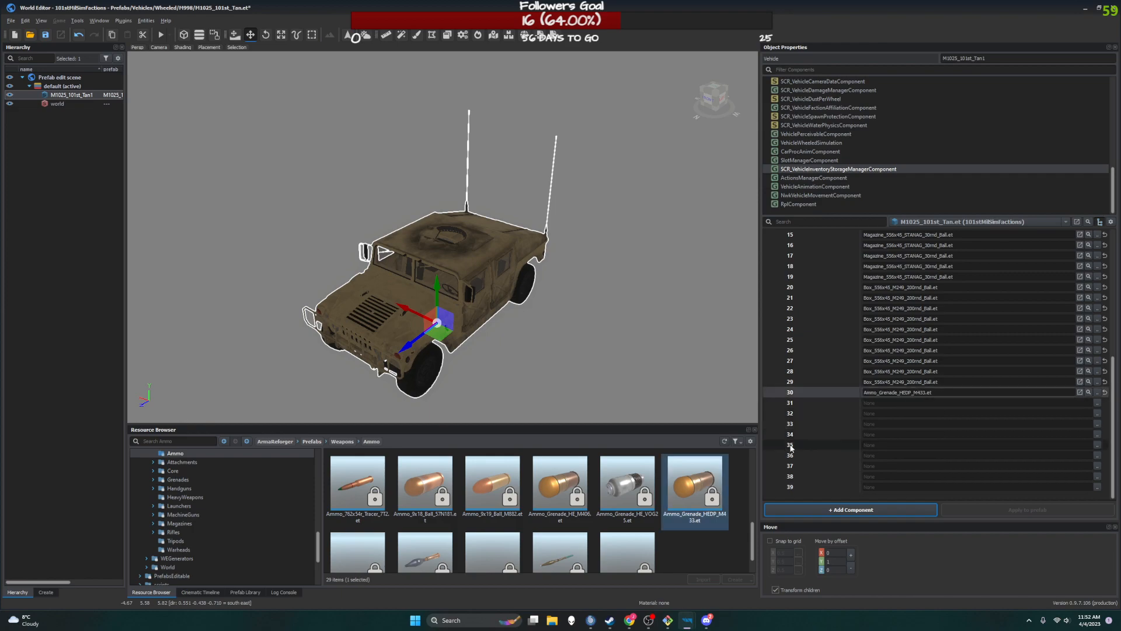
pyautogui.moveTo(695, 485); pyautogui.dragTo(876, 445)
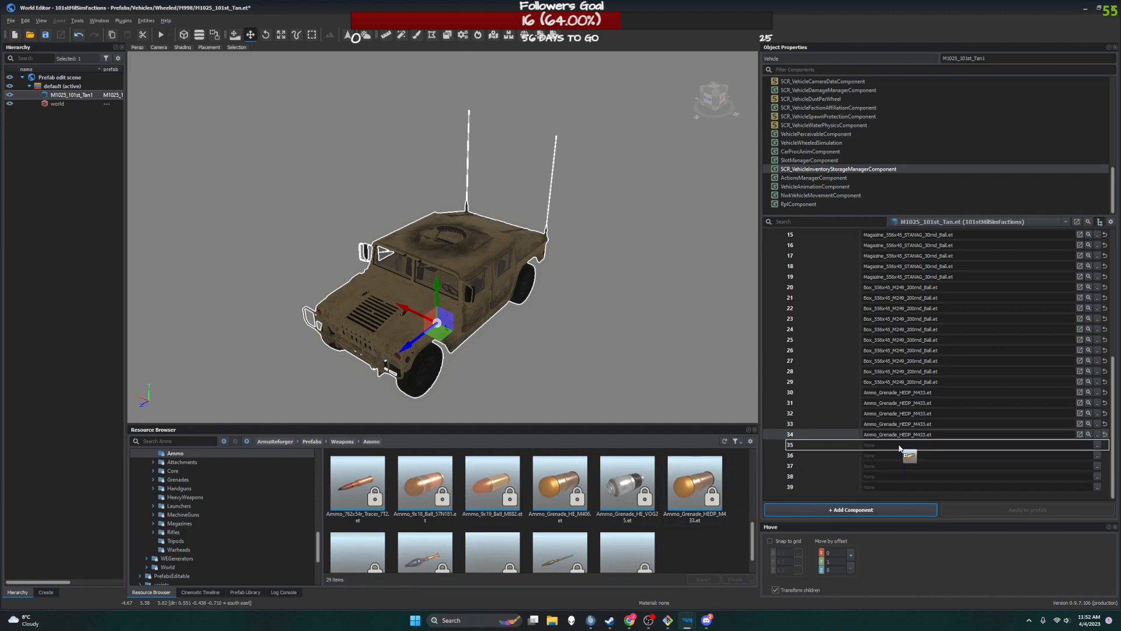
pyautogui.moveTo(695, 485); pyautogui.dragTo(899, 488)
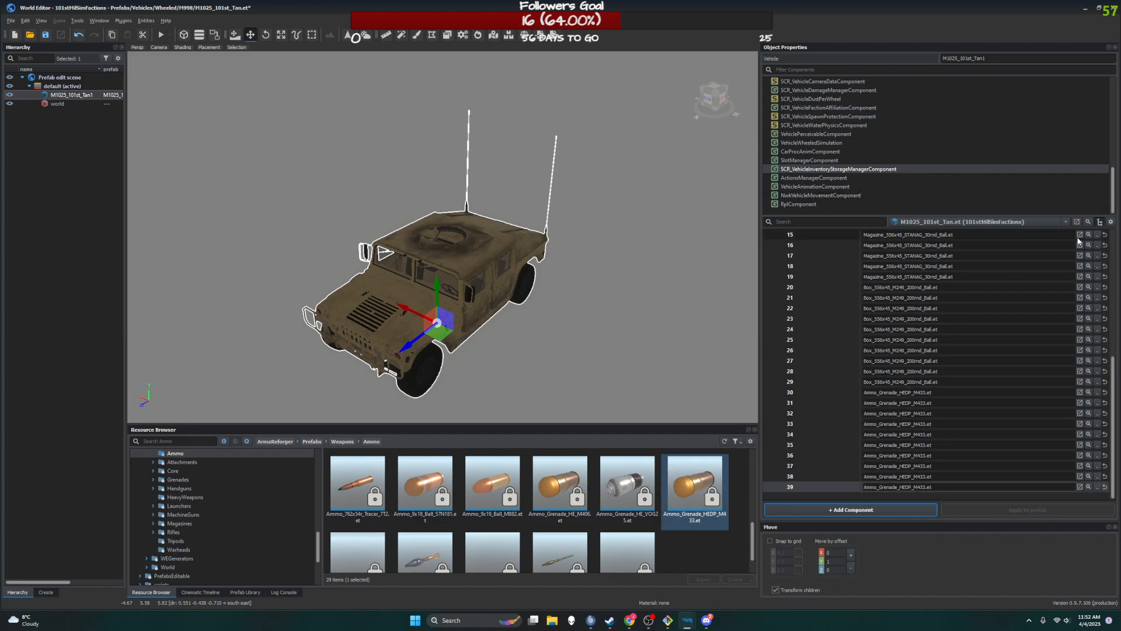
# - Append entries 40 through 49 to Prefabs To Spawn and assign Ammo_Grenade_HE_M406.et to all ten
pyautogui.scroll(5, 1071, 320)
pyautogui.click(1089, 301)
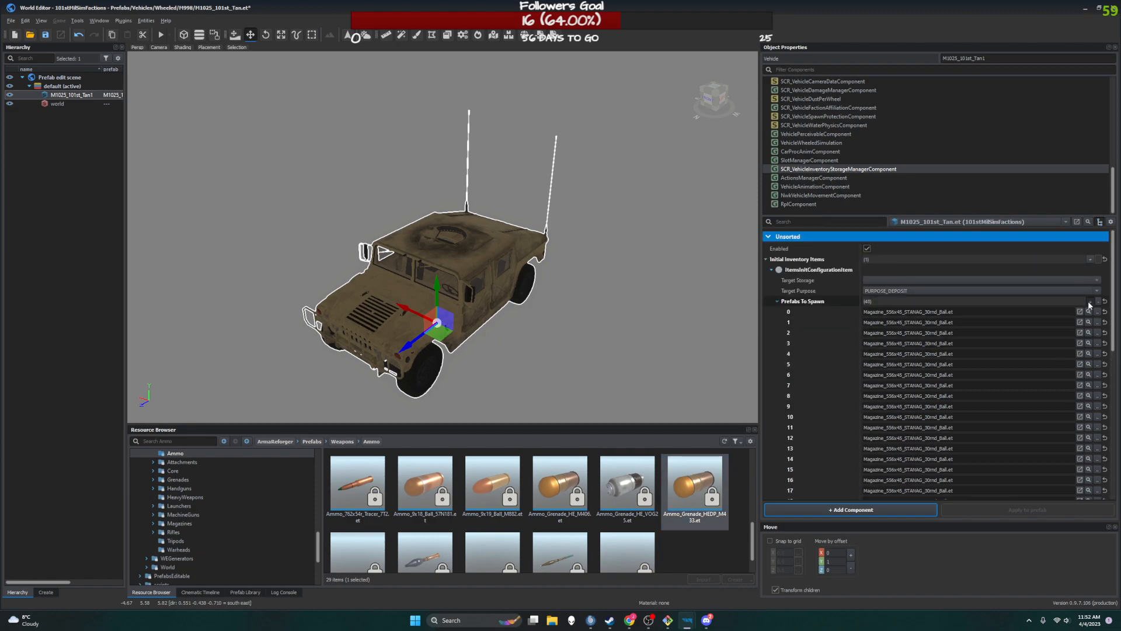
pyautogui.scroll(-6, 979, 366)
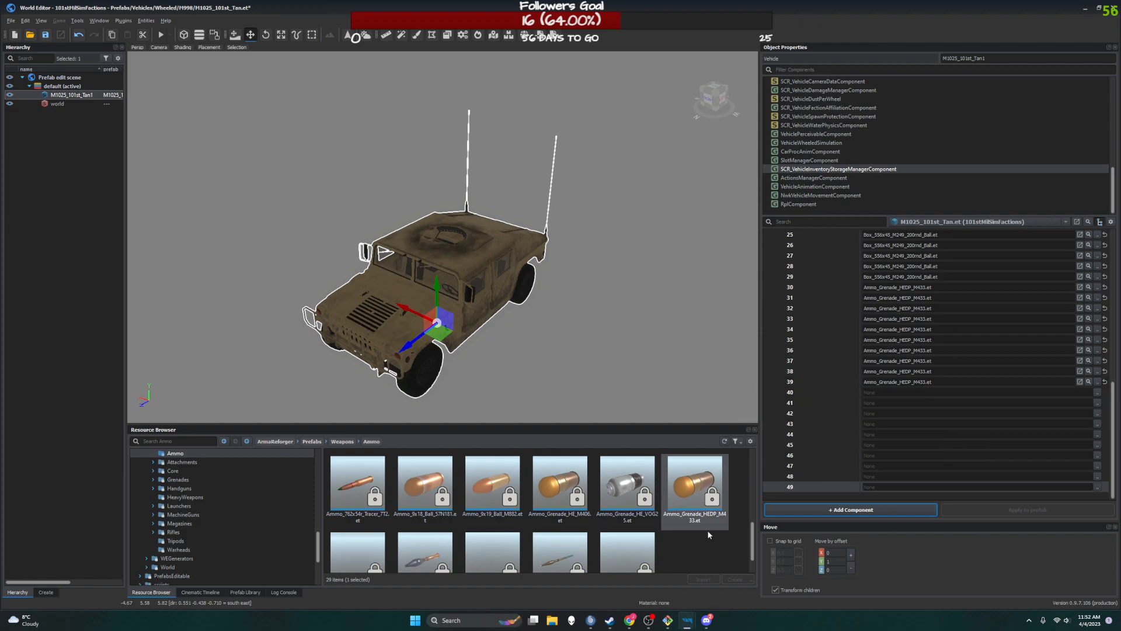
pyautogui.moveTo(560, 485); pyautogui.dragTo(865, 445)
pyautogui.moveTo(560, 485); pyautogui.dragTo(876, 467)
pyautogui.moveTo(562, 477); pyautogui.dragTo(895, 489)
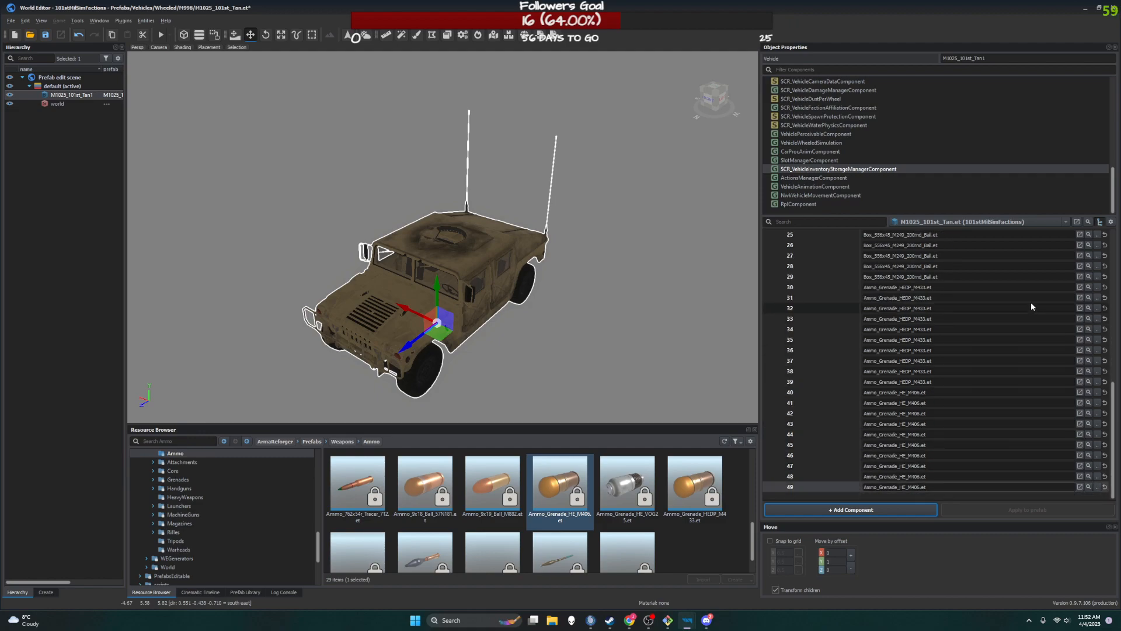
# - Append about fifty more empty entries to Prefabs To Spawn, from entry 50 onward
pyautogui.scroll(5, 940, 389)
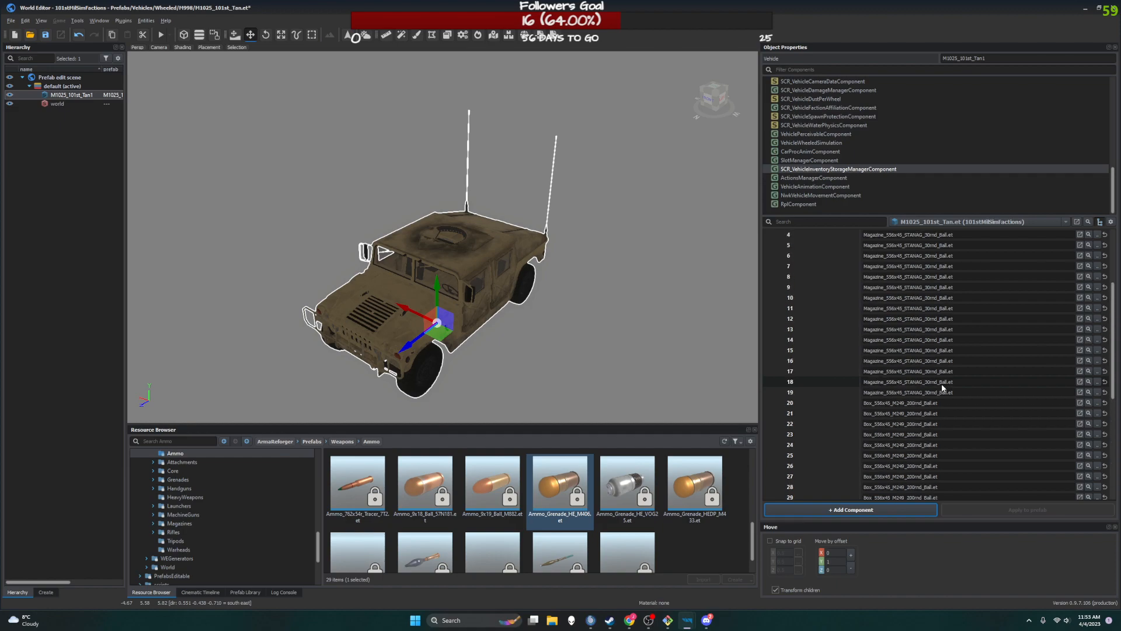
pyautogui.scroll(3, 943, 387)
pyautogui.scroll(-5, 945, 385)
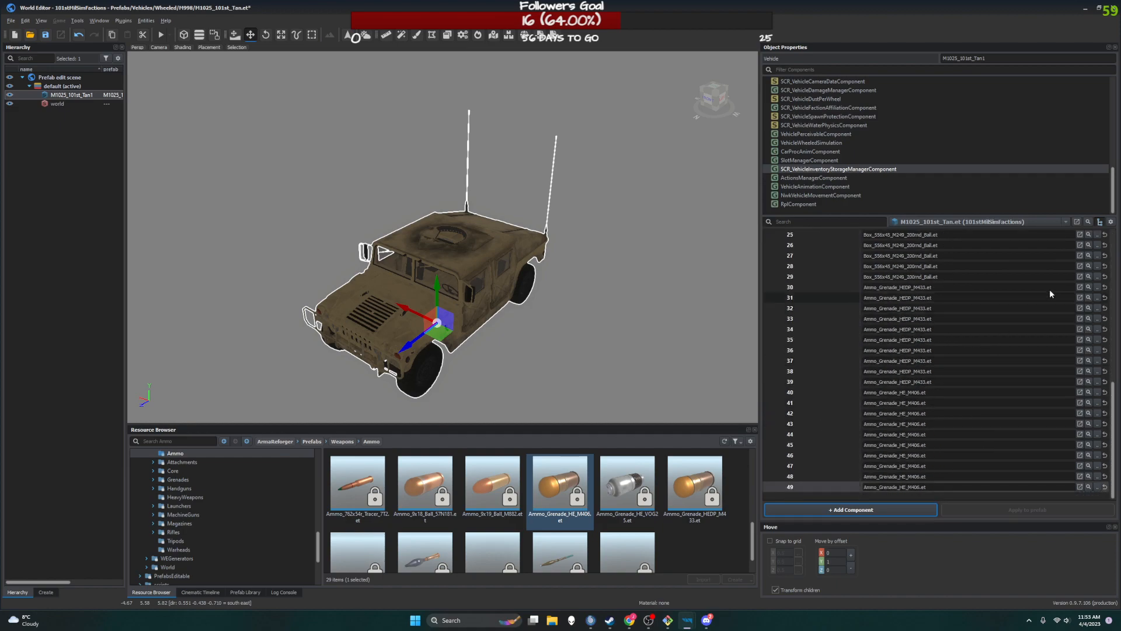
pyautogui.scroll(4, 989, 421)
pyautogui.scroll(2, 1070, 317)
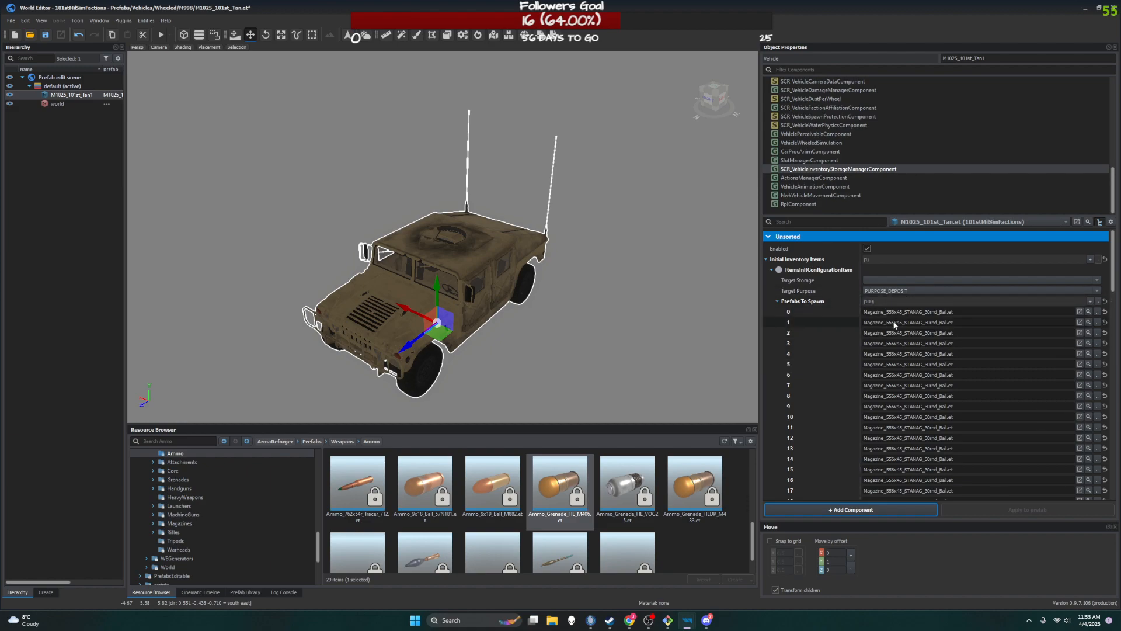
pyautogui.scroll(-5, 932, 329)
pyautogui.scroll(-4, 933, 329)
pyautogui.scroll(1, 935, 329)
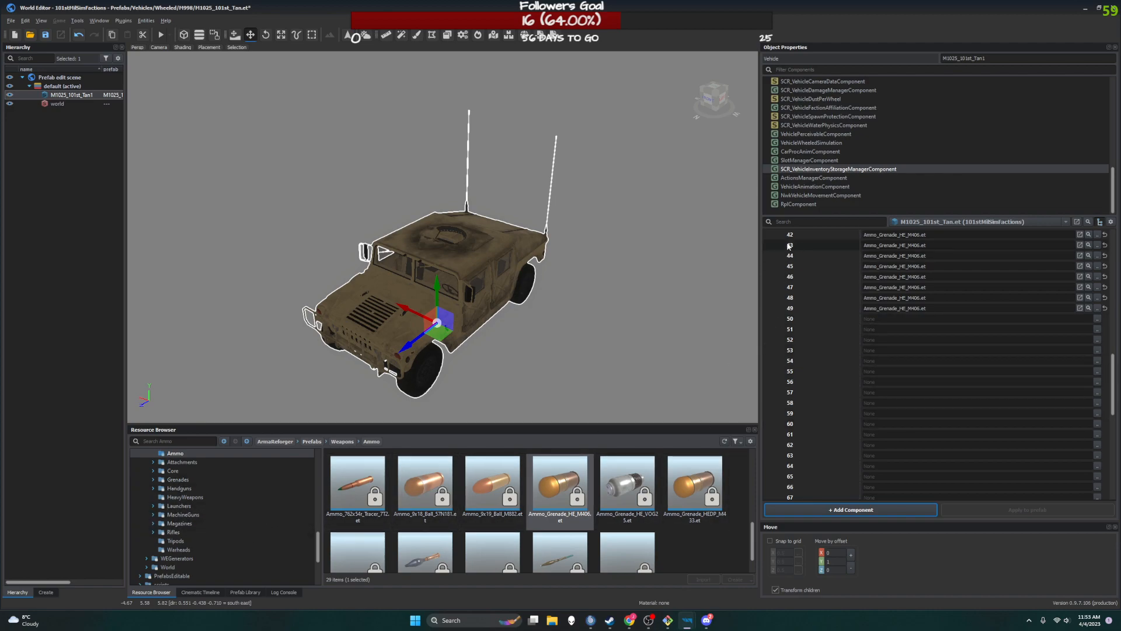
# - Search the resources for field dressings and open the Medicine folder under ArmaReforger Prefabs > Items
pyautogui.click(195, 442)
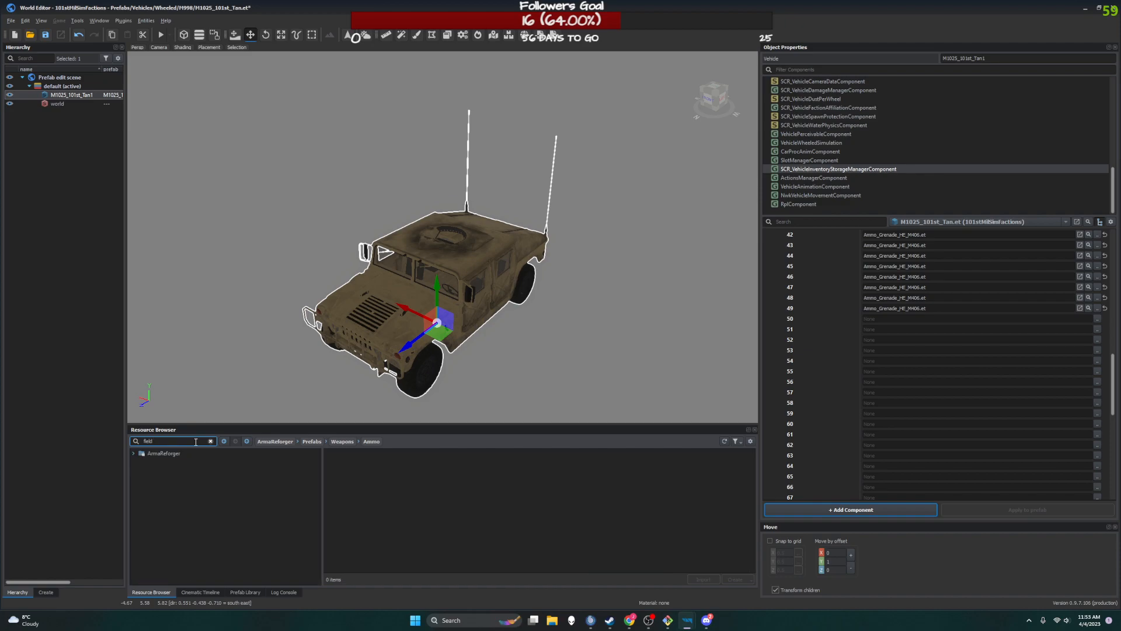
pyautogui.click(134, 454)
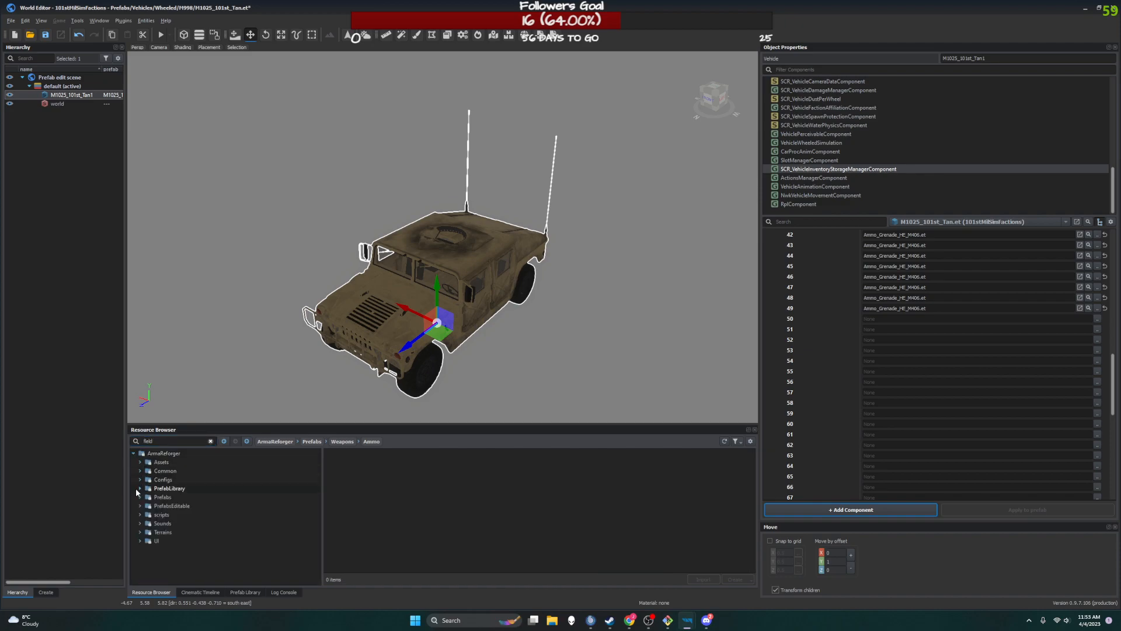
pyautogui.click(141, 498)
pyautogui.click(141, 498)
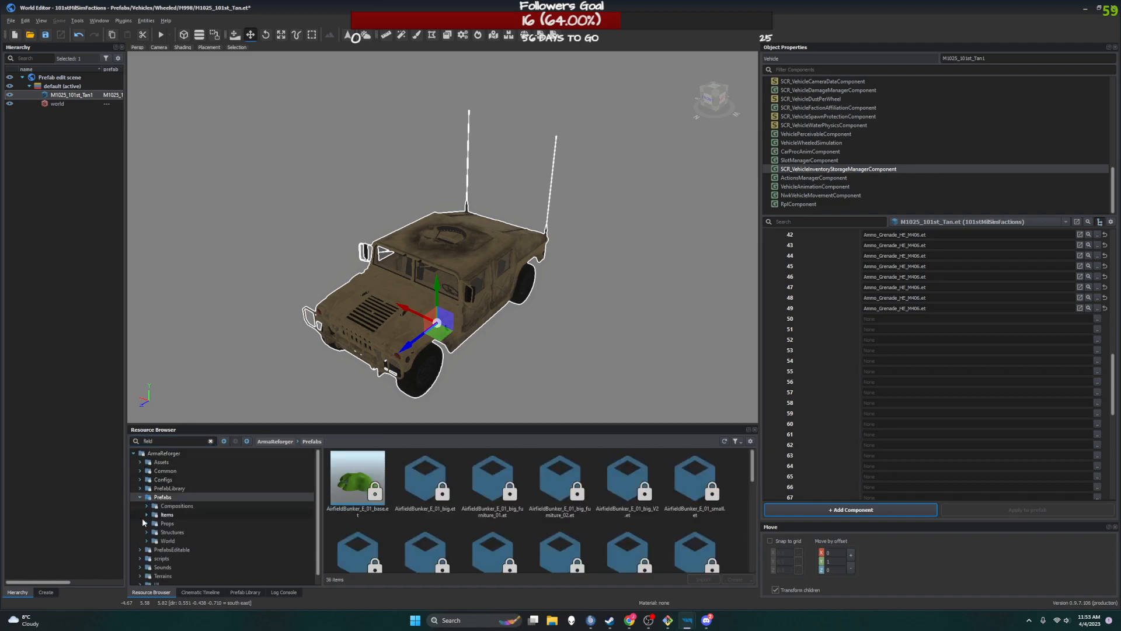
pyautogui.click(147, 515)
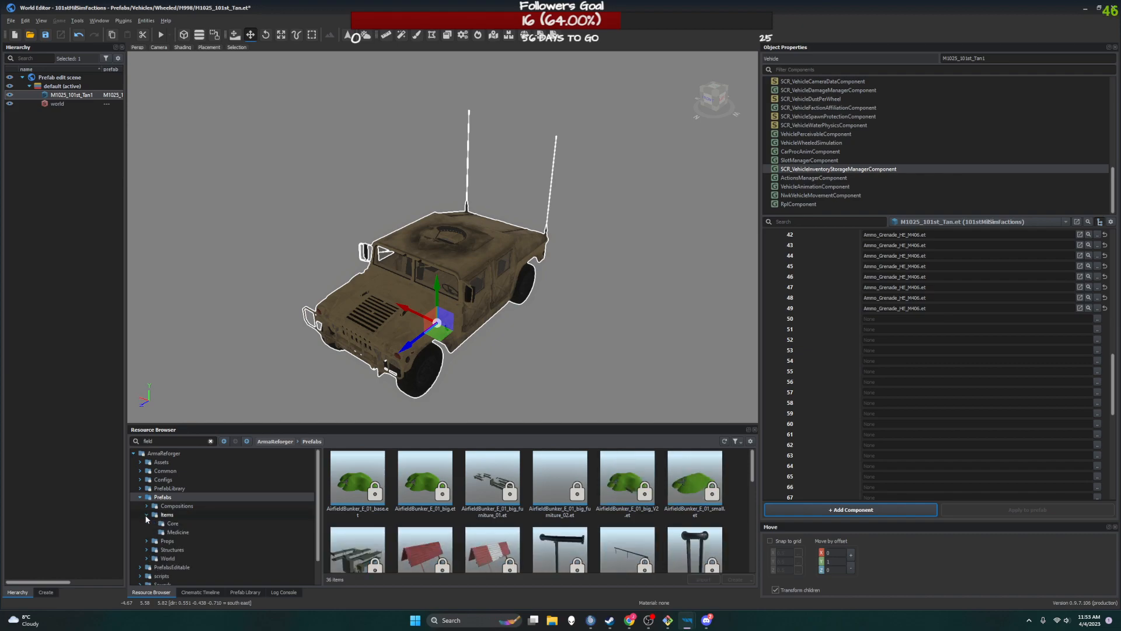
pyautogui.click(156, 532)
# - Assign FieldDressing_US_01.et to entries 50 through 69 of Prefabs To Spawn
pyautogui.click(361, 472)
pyautogui.moveTo(364, 463); pyautogui.dragTo(911, 319)
pyautogui.moveTo(357, 476); pyautogui.dragTo(882, 329)
pyautogui.moveTo(375, 472); pyautogui.dragTo(875, 363)
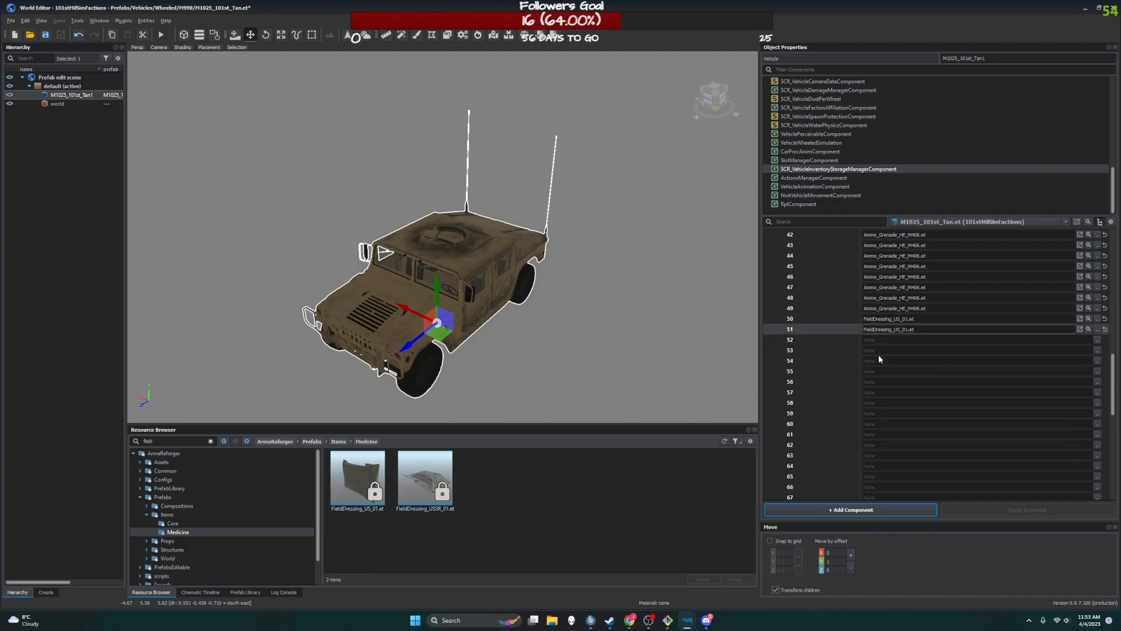
pyautogui.moveTo(362, 476); pyautogui.dragTo(887, 340)
pyautogui.moveTo(357, 476); pyautogui.dragTo(929, 360)
pyautogui.moveTo(358, 476); pyautogui.dragTo(888, 374)
pyautogui.moveTo(361, 479); pyautogui.dragTo(914, 386)
pyautogui.moveTo(384, 473); pyautogui.dragTo(917, 402)
pyautogui.scroll(-5, 917, 401)
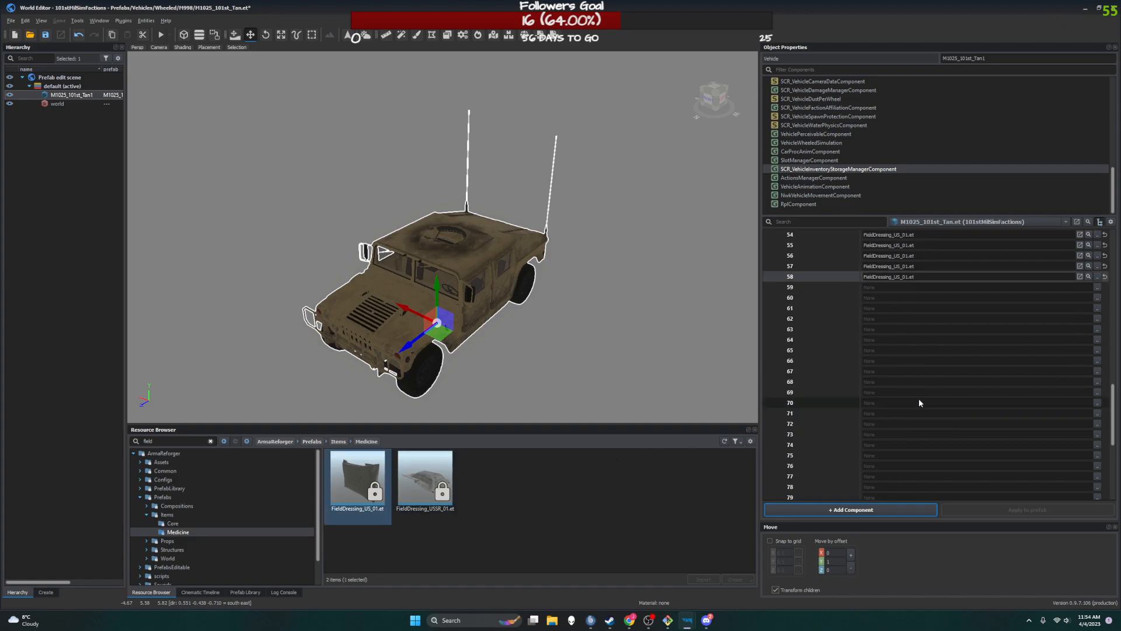
pyautogui.moveTo(366, 486); pyautogui.dragTo(895, 264)
pyautogui.moveTo(824, 313); pyautogui.dragTo(871, 260)
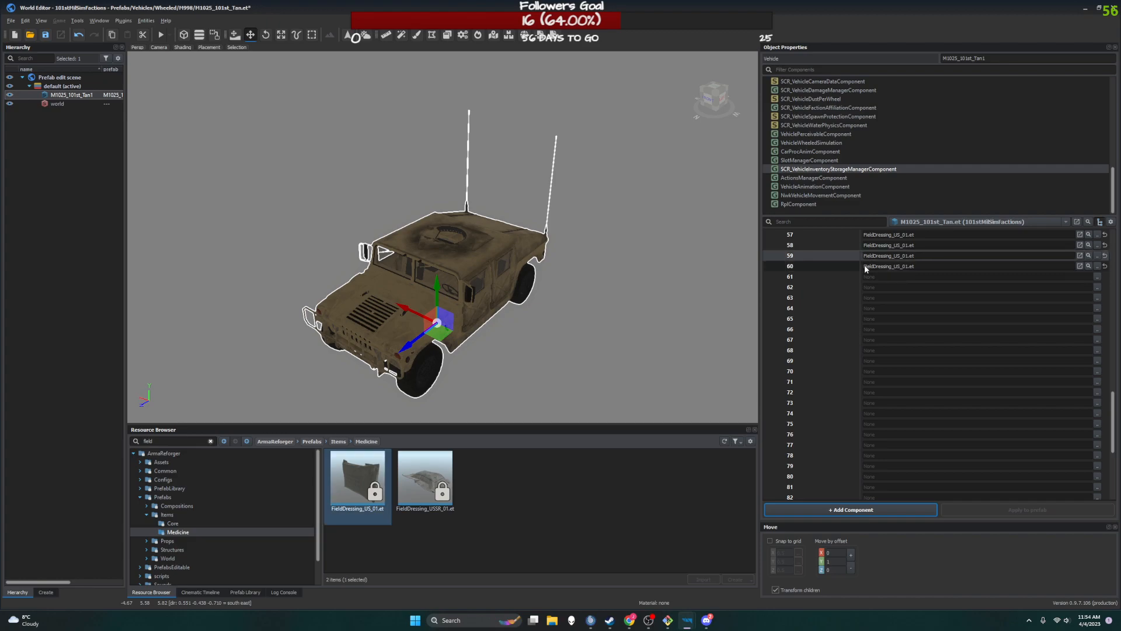
pyautogui.moveTo(374, 486); pyautogui.dragTo(893, 278)
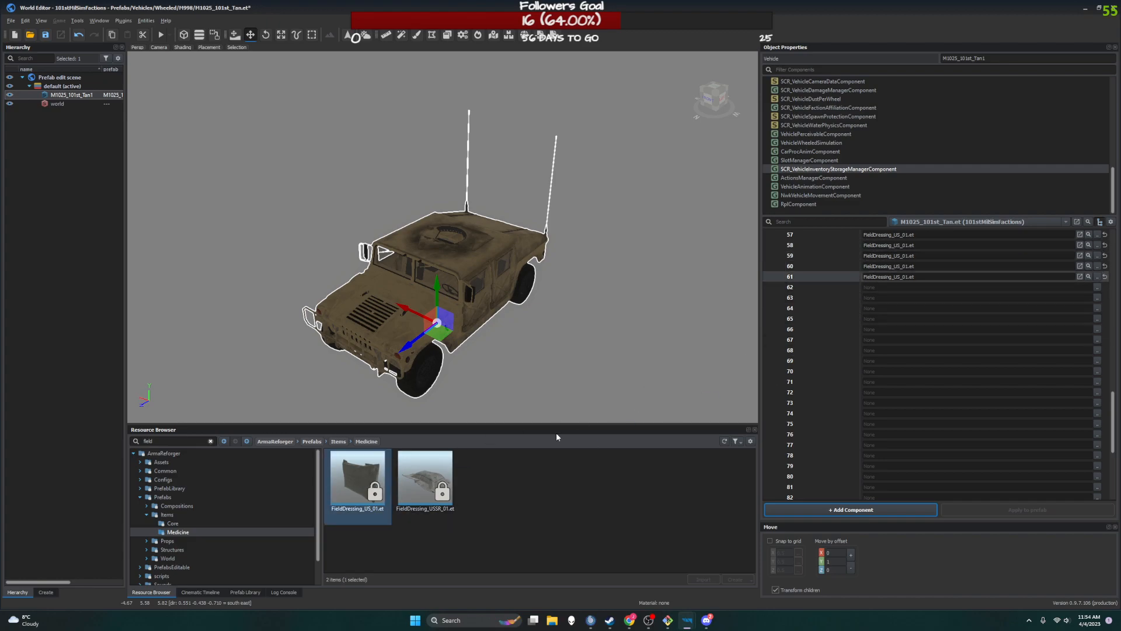
pyautogui.moveTo(369, 470); pyautogui.dragTo(893, 287)
pyautogui.moveTo(351, 476); pyautogui.dragTo(872, 310)
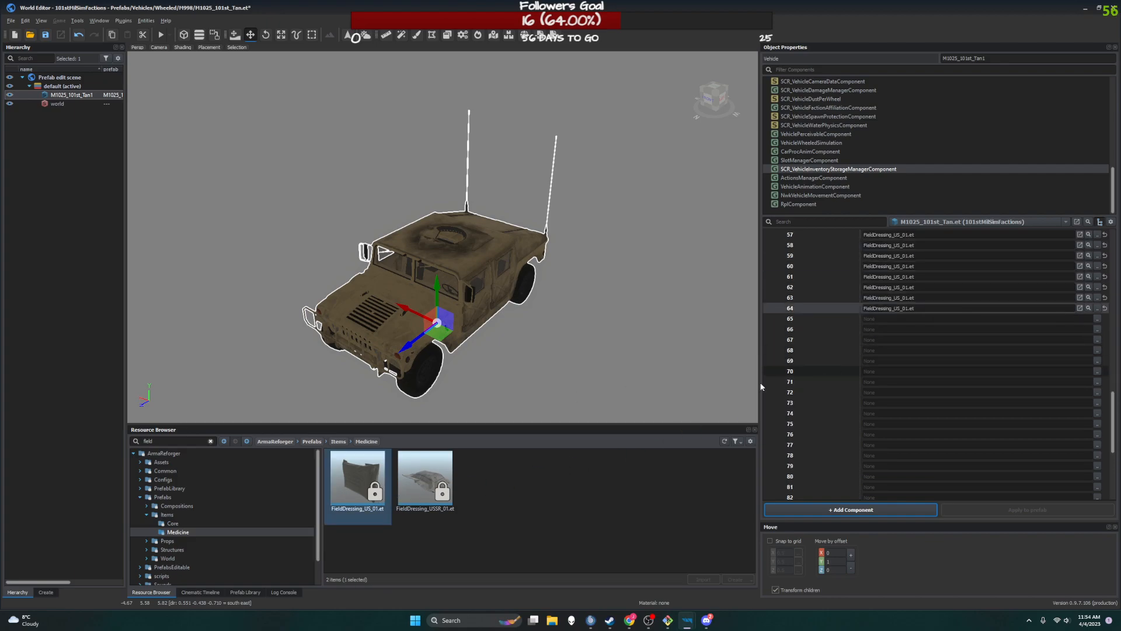
pyautogui.moveTo(379, 482); pyautogui.dragTo(875, 320)
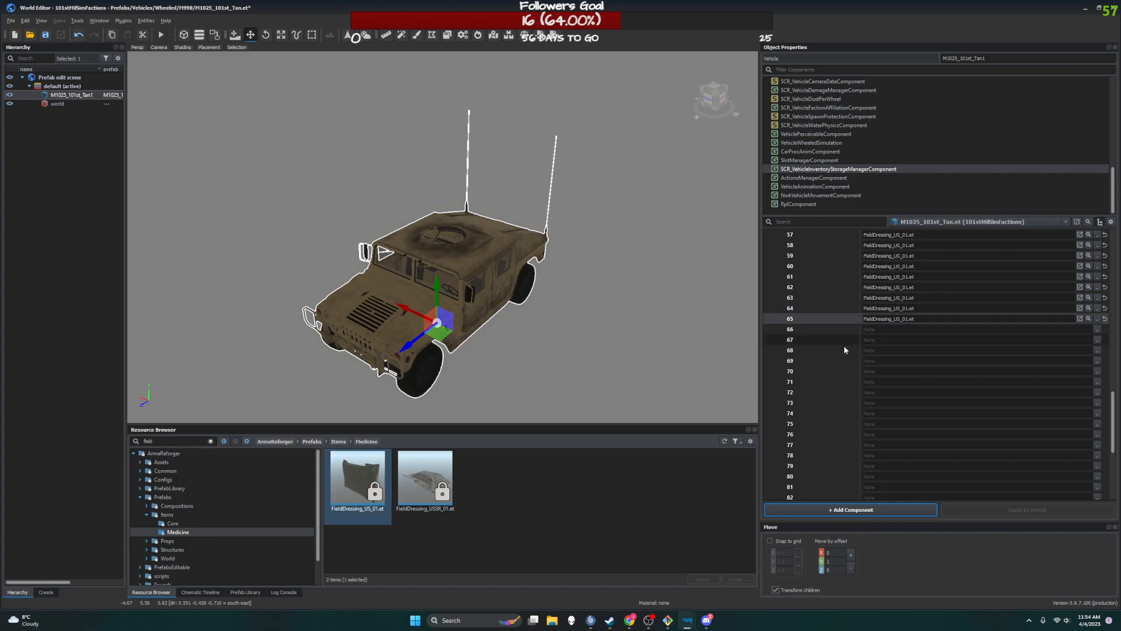
pyautogui.moveTo(374, 482); pyautogui.dragTo(920, 360)
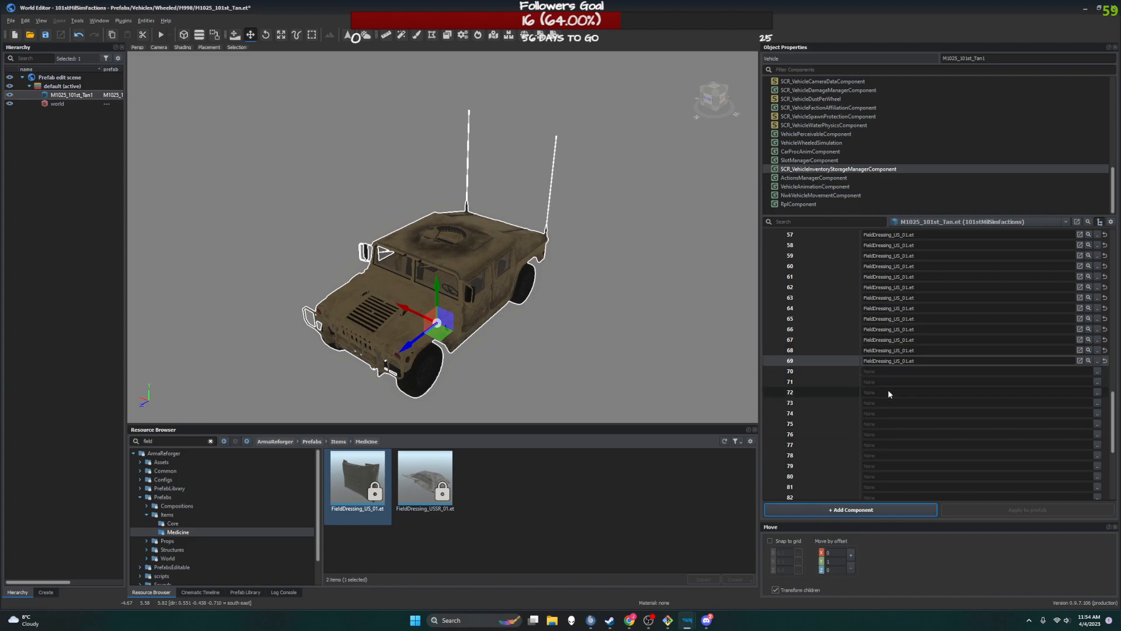
# - Switch to the browser's Faction Creation wiki page to consult its vehicle configuration section
pyautogui.scroll(8, 903, 383)
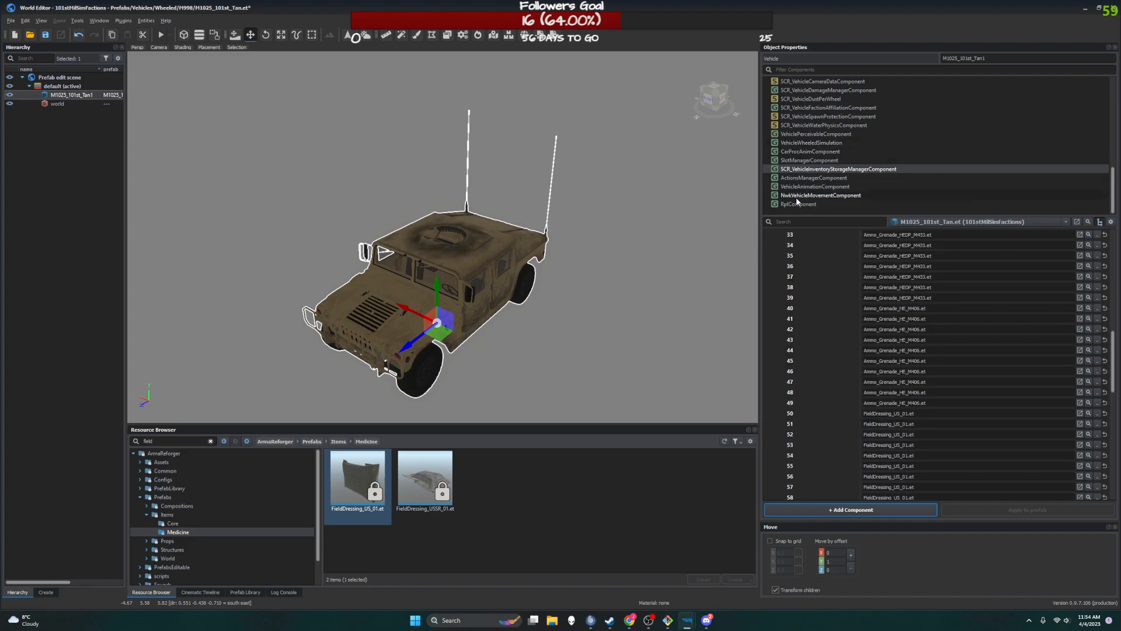
pyautogui.click(630, 623)
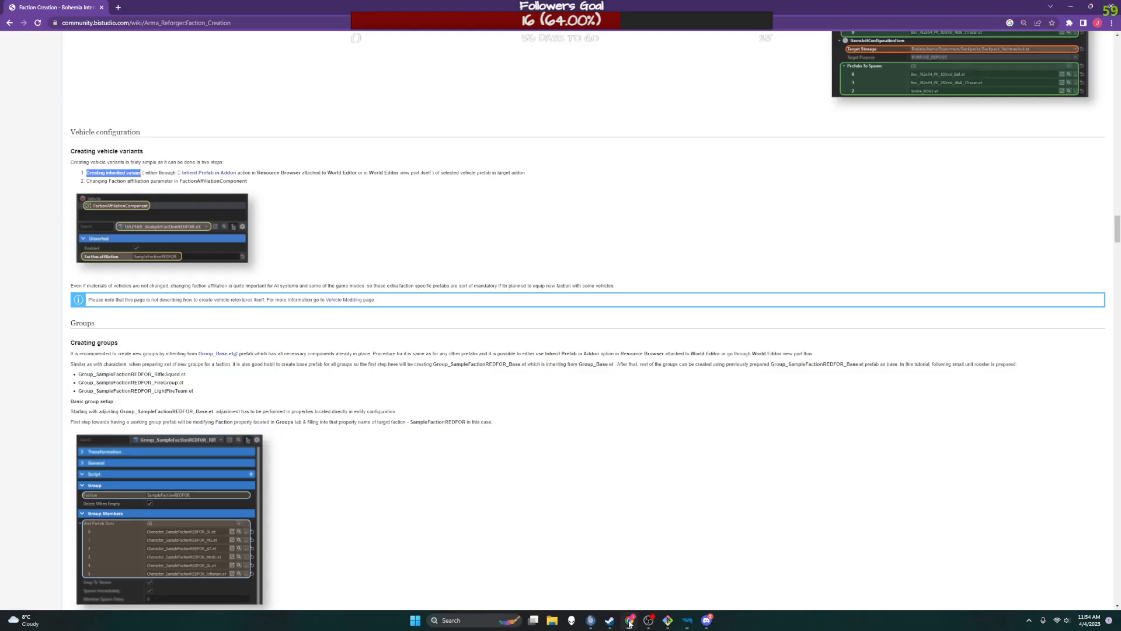
# - Read the wiki's instructions on creating vehicle variants and the start of the Groups section
pyautogui.keyDown('ctrl'); pyautogui.scroll(-1, 145, 350); pyautogui.keyUp('ctrl')
pyautogui.keyDown('ctrl'); pyautogui.scroll(1, 145, 349); pyautogui.keyUp('ctrl')
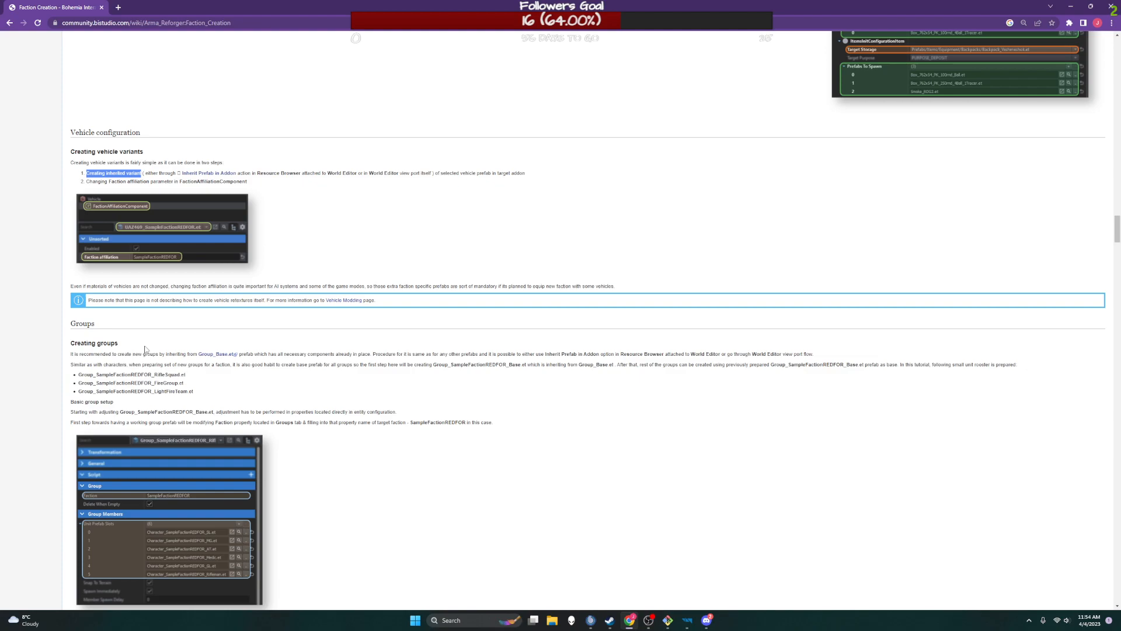
pyautogui.click(372, 247)
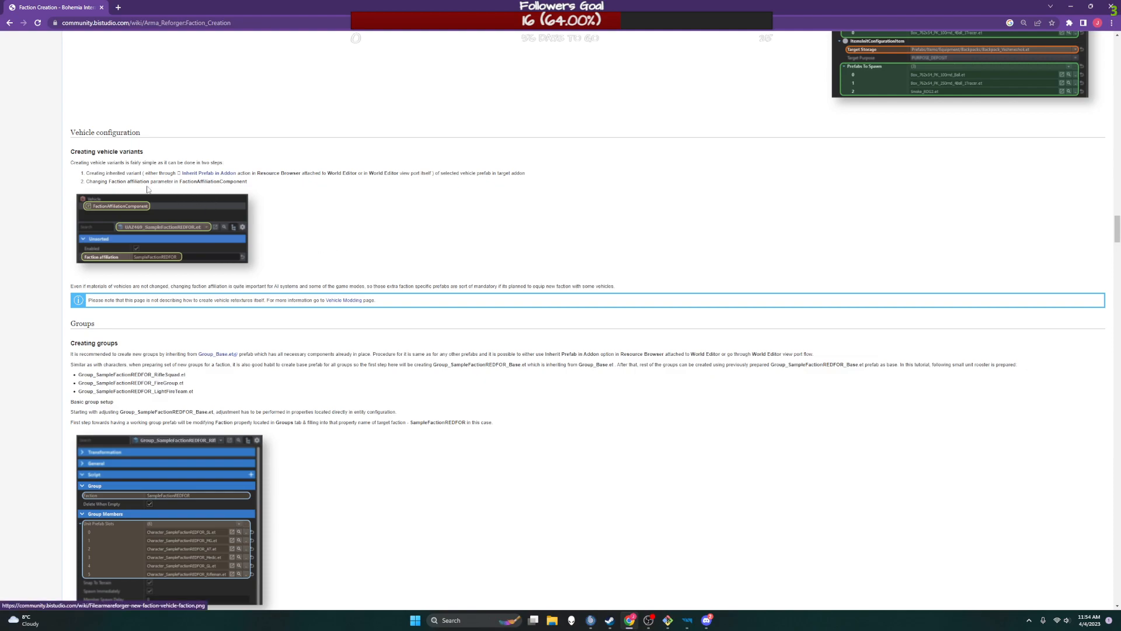
pyautogui.scroll(-1, 148, 189)
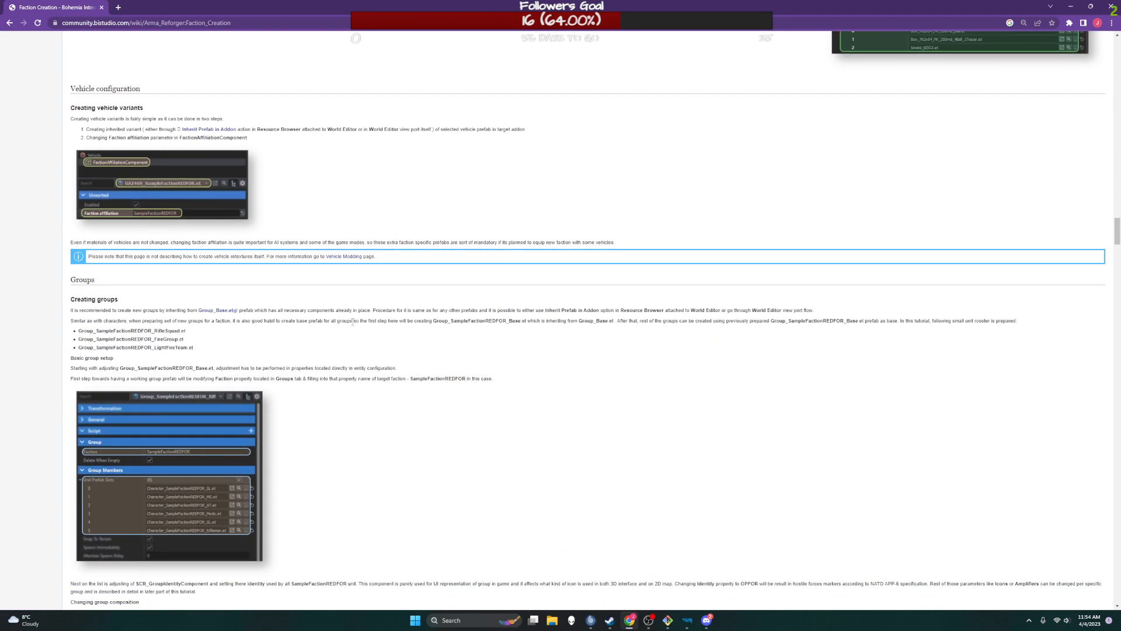
# - Switch back to the World Editor and save the changes to the M1025_101st_Tan prefab
pyautogui.moveTo(684, 625)
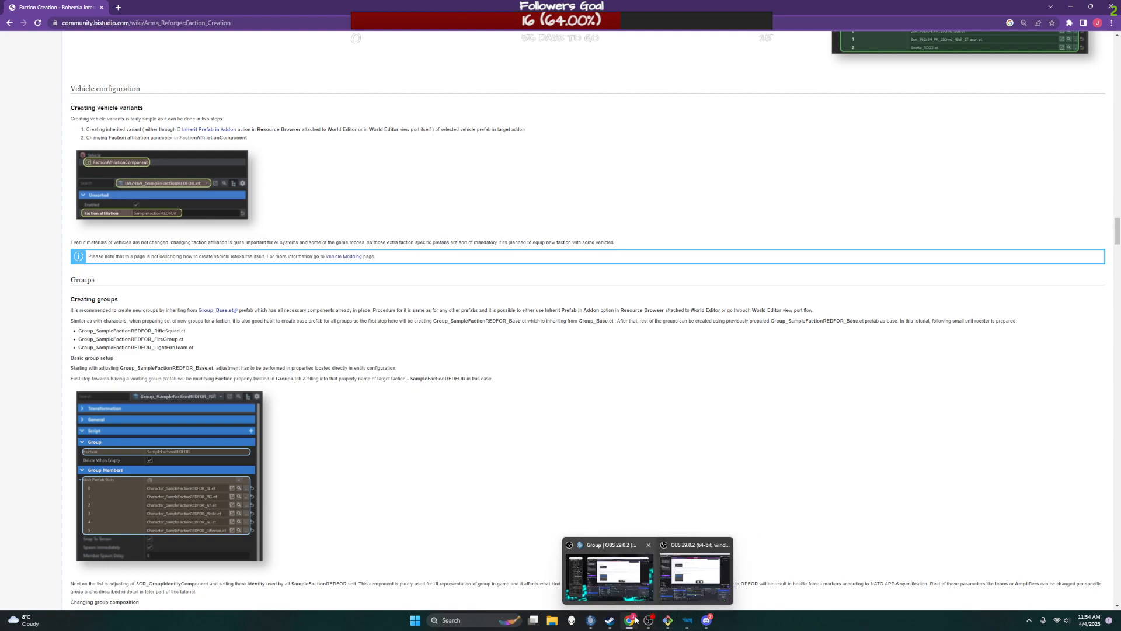
pyautogui.click(687, 616)
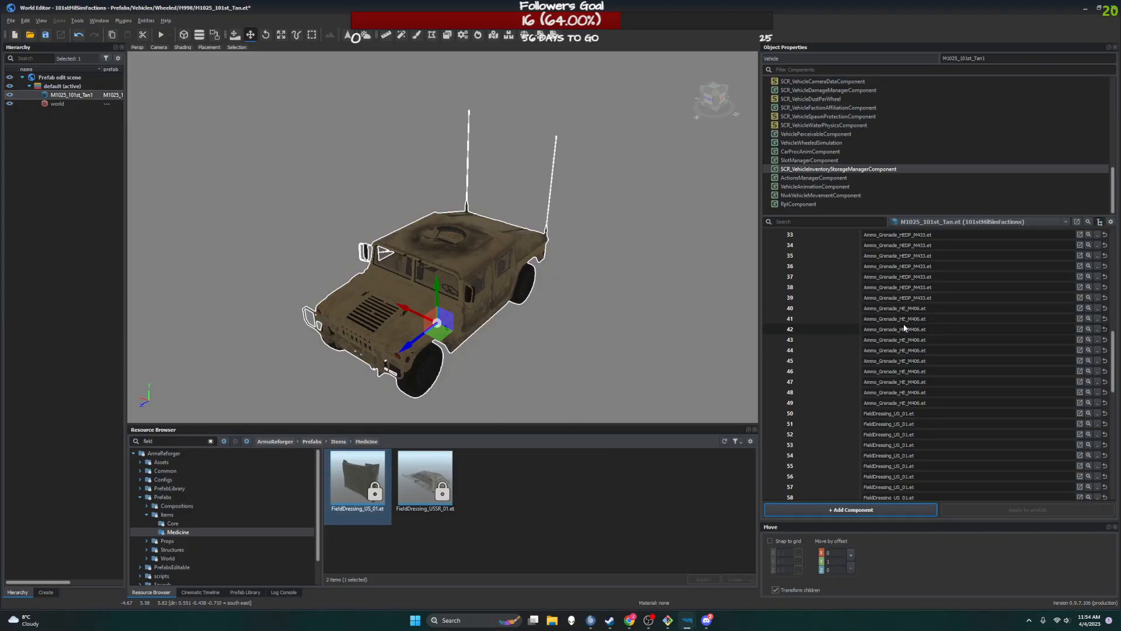
pyautogui.scroll(10, 902, 337)
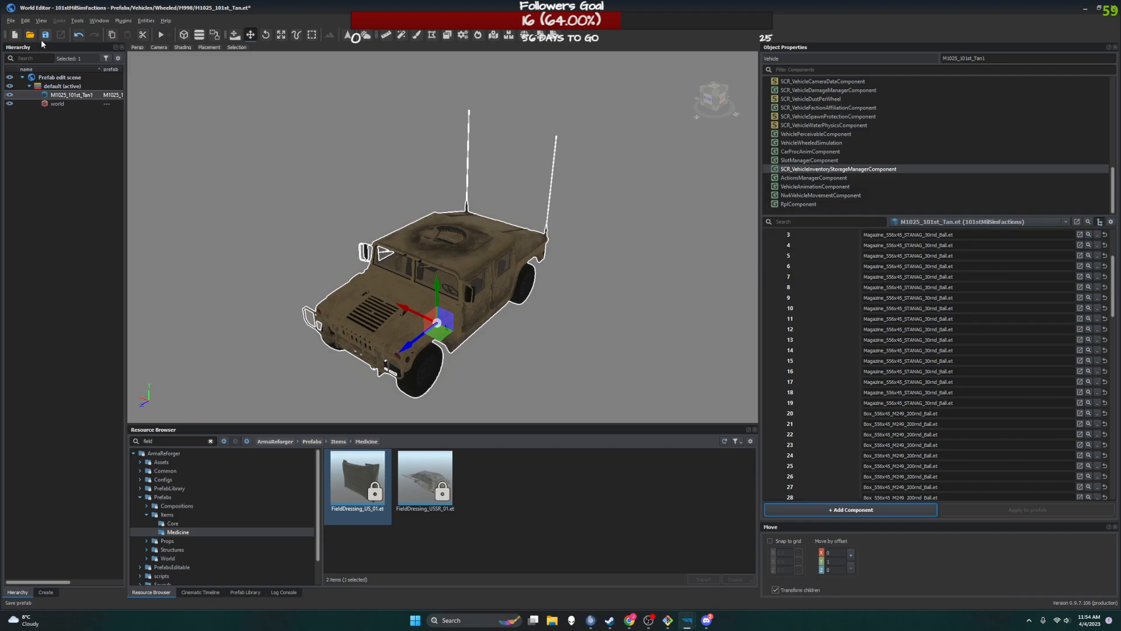
pyautogui.click(11, 20)
pyautogui.click(34, 57)
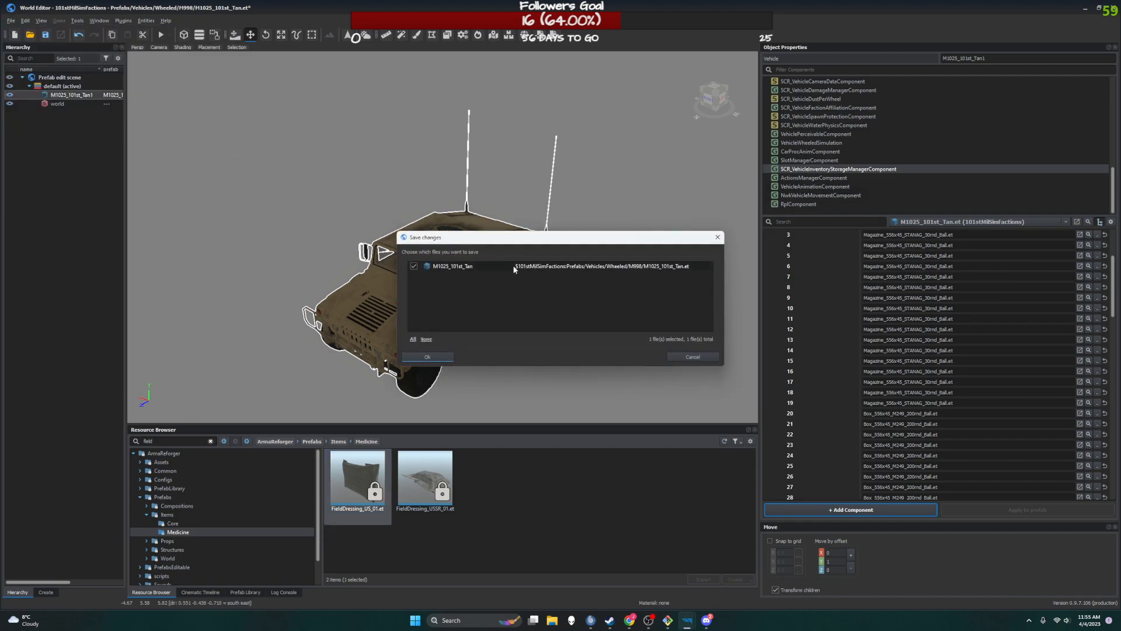
pyautogui.click(426, 355)
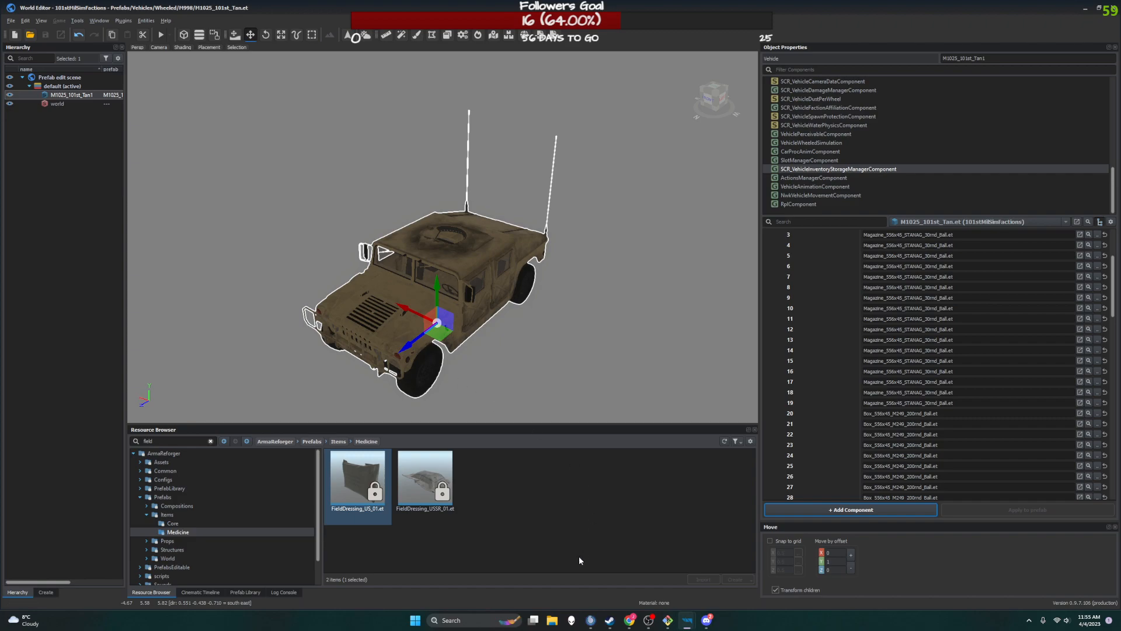
# - Reopen the M1025_101st_Tan prefab for editing from Enfusion Workbench and show the SCR_VehicleInventoryStorageManagerComponent's spawn entries
pyautogui.click(688, 625)
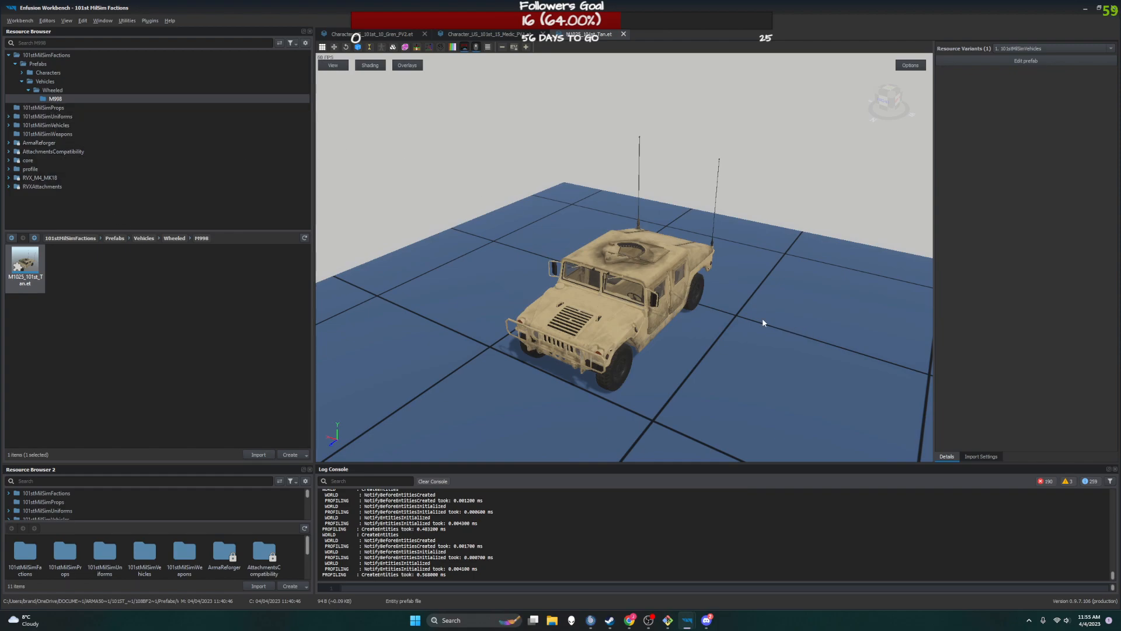
pyautogui.click(1003, 61)
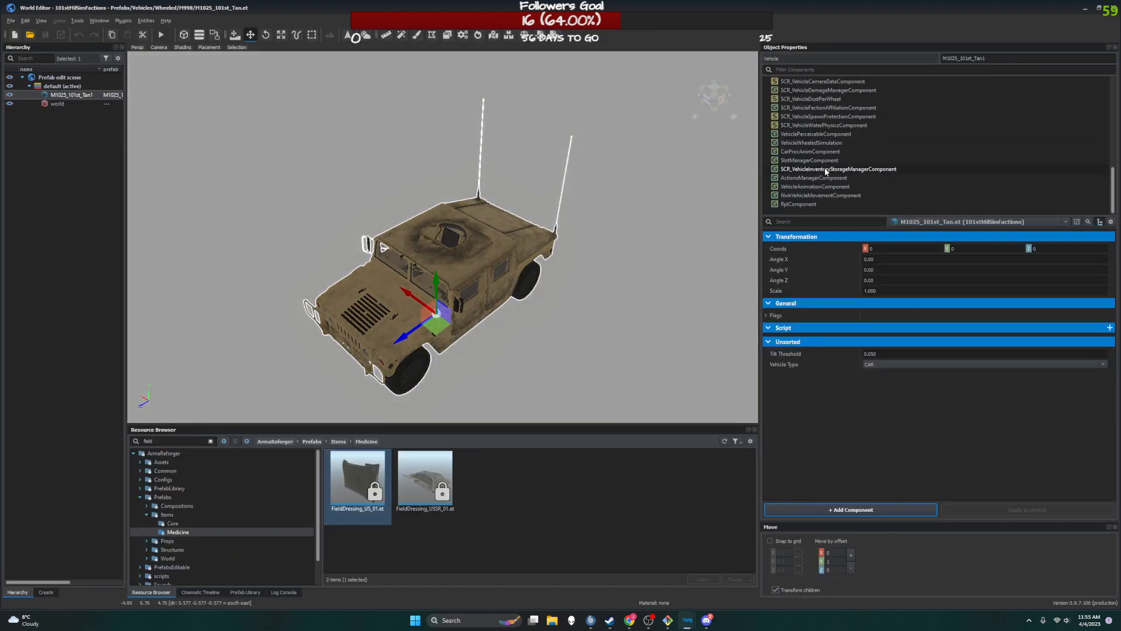
pyautogui.click(843, 170)
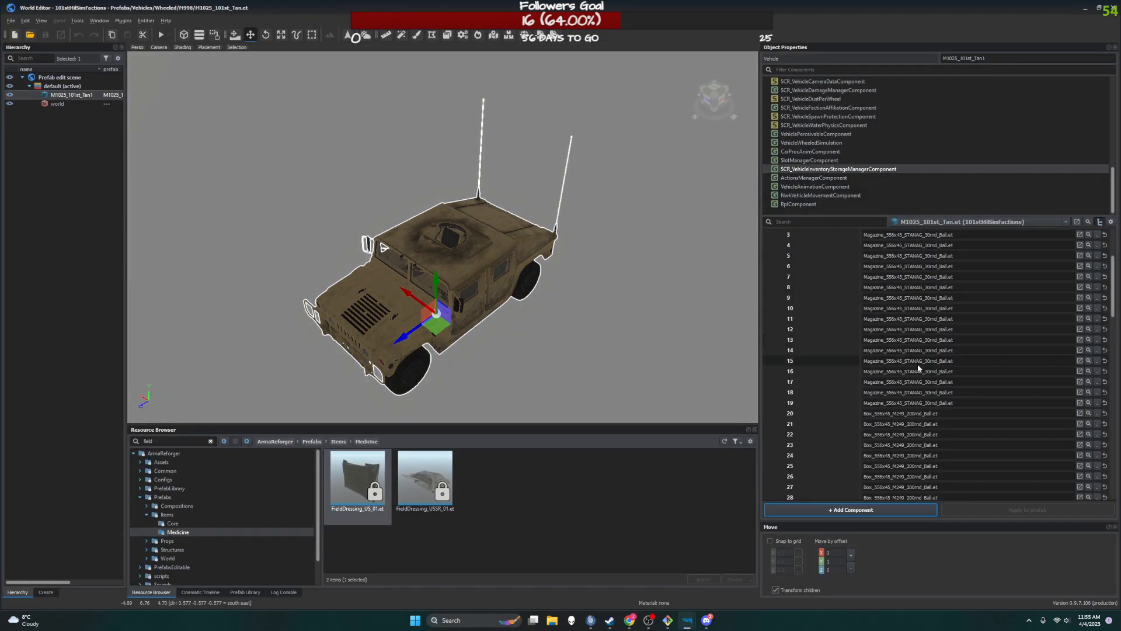
pyautogui.scroll(-12, 926, 395)
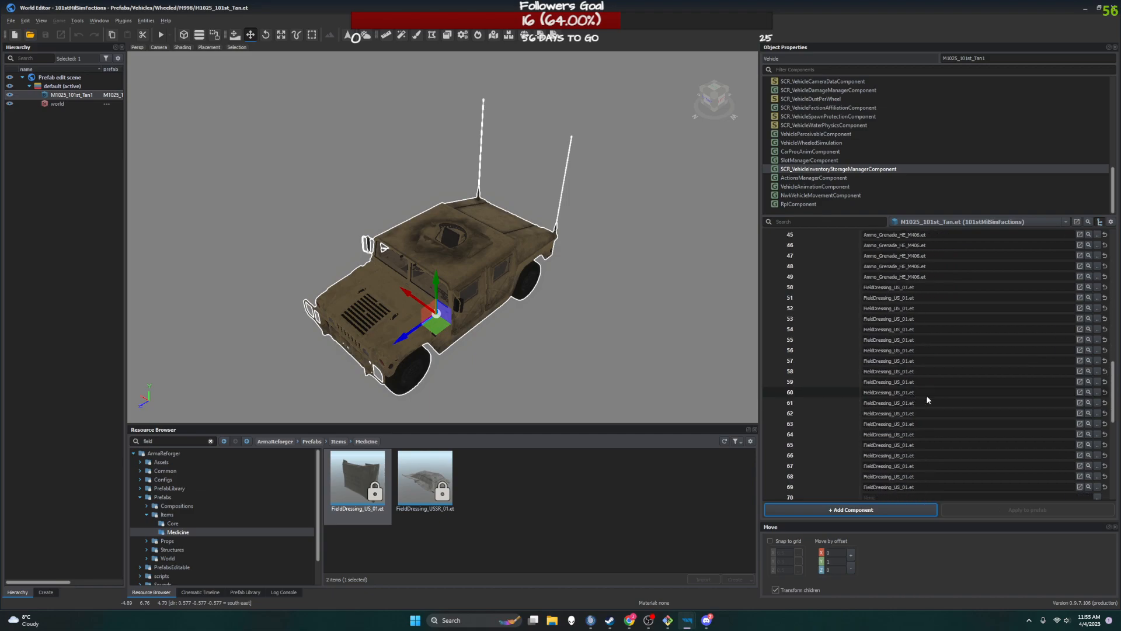
# - Assign Ammo_Rocket_M72A3.et to entry 70 of Prefabs To Spawn
pyautogui.click(1097, 246)
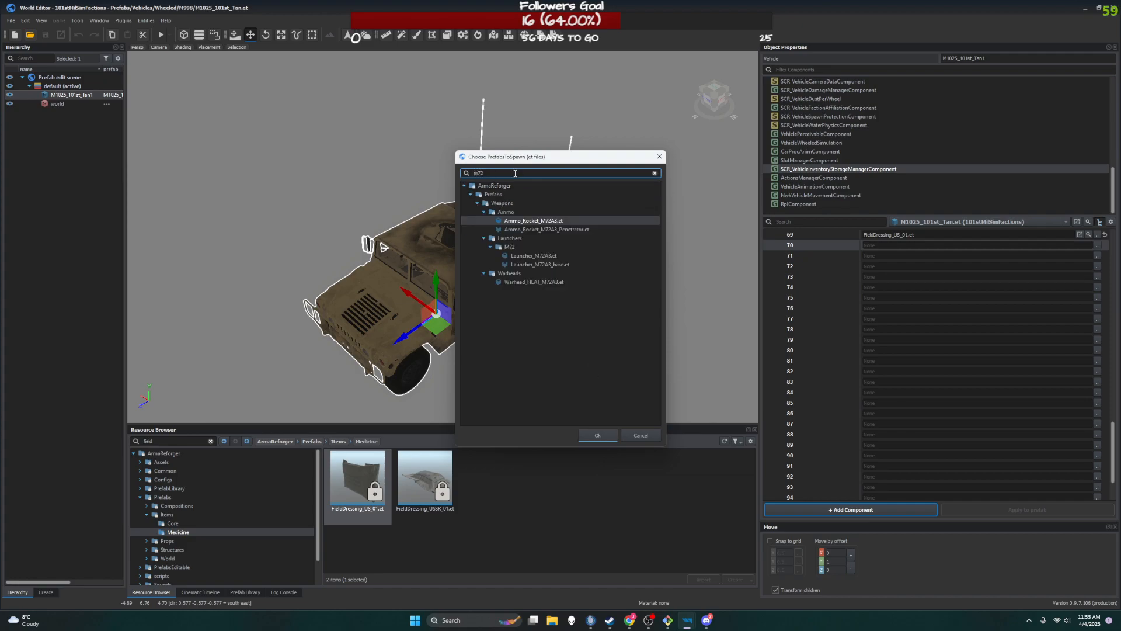
pyautogui.click(536, 222)
pyautogui.click(612, 435)
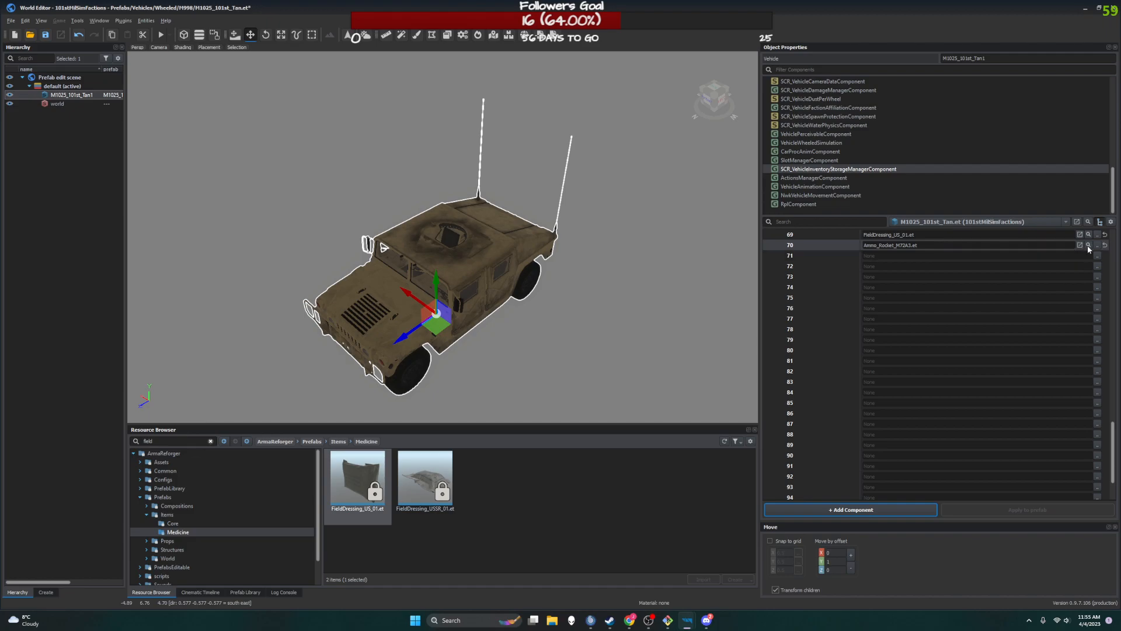
# - Search the prefabs for m72 and set entry 70 of Prefabs To Spawn to Launcher_M72A3.et
pyautogui.click(1054, 245)
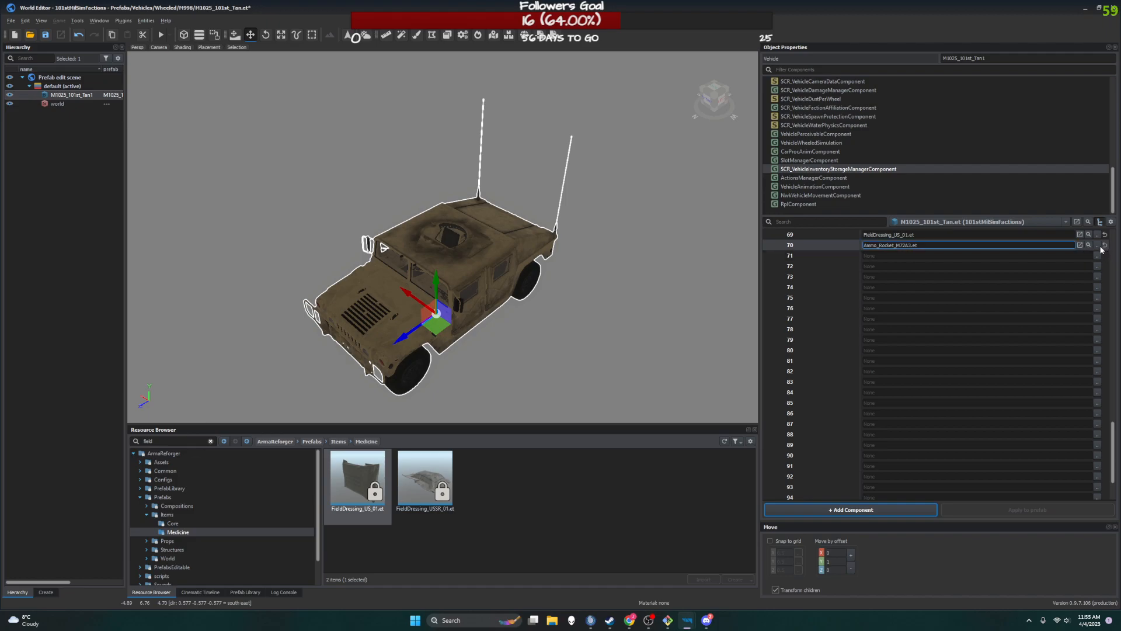
pyautogui.click(1098, 245)
pyautogui.write('m72')
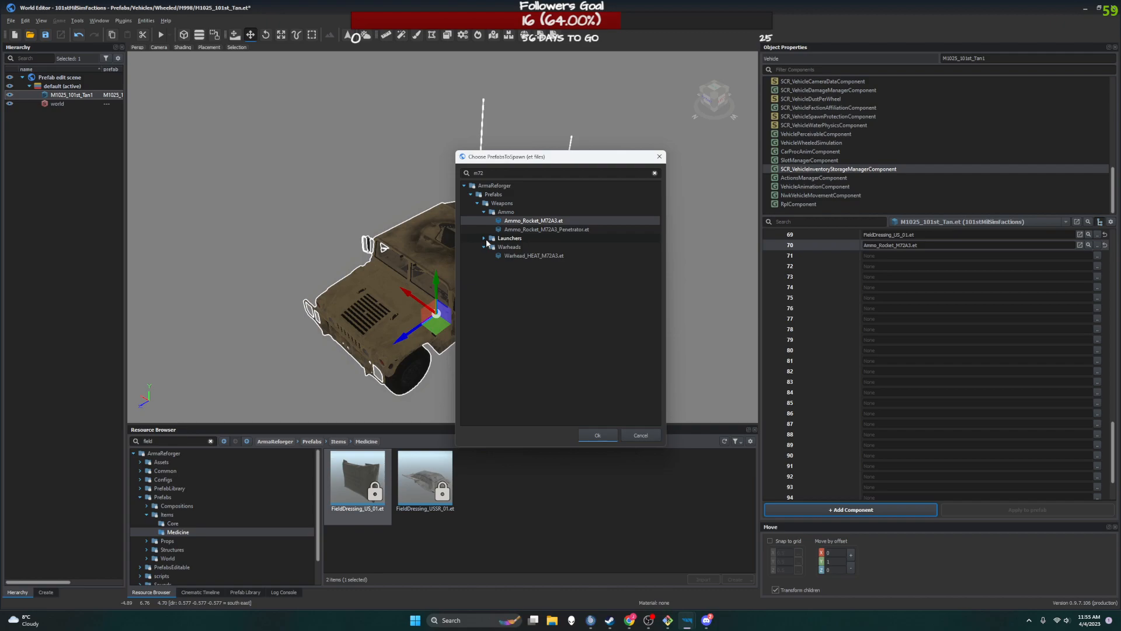
pyautogui.click(516, 256)
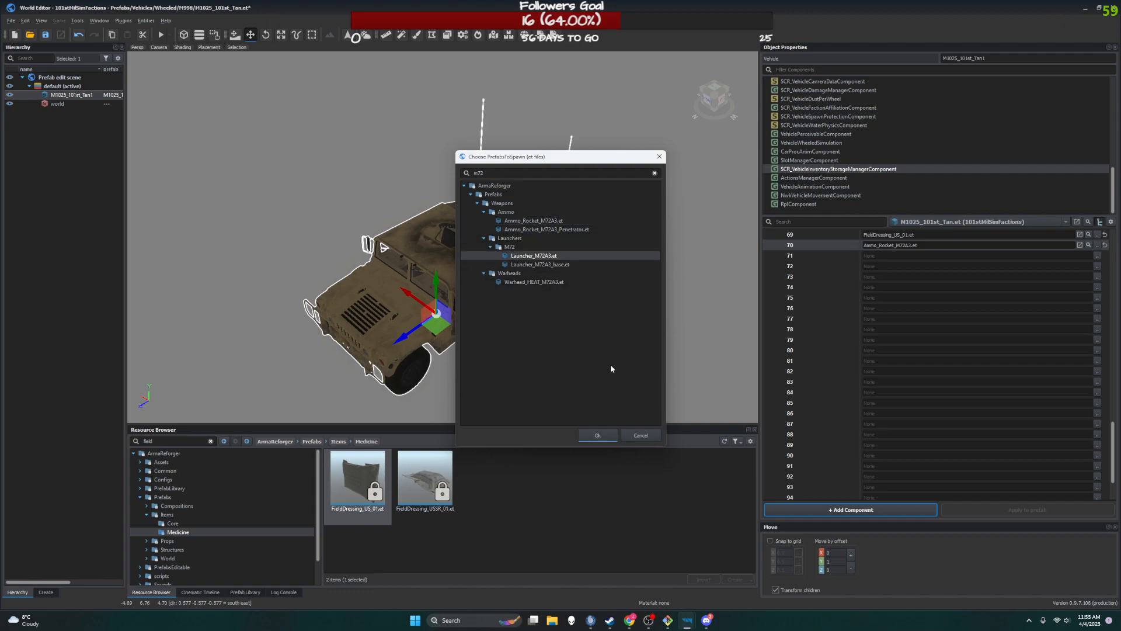
pyautogui.click(598, 435)
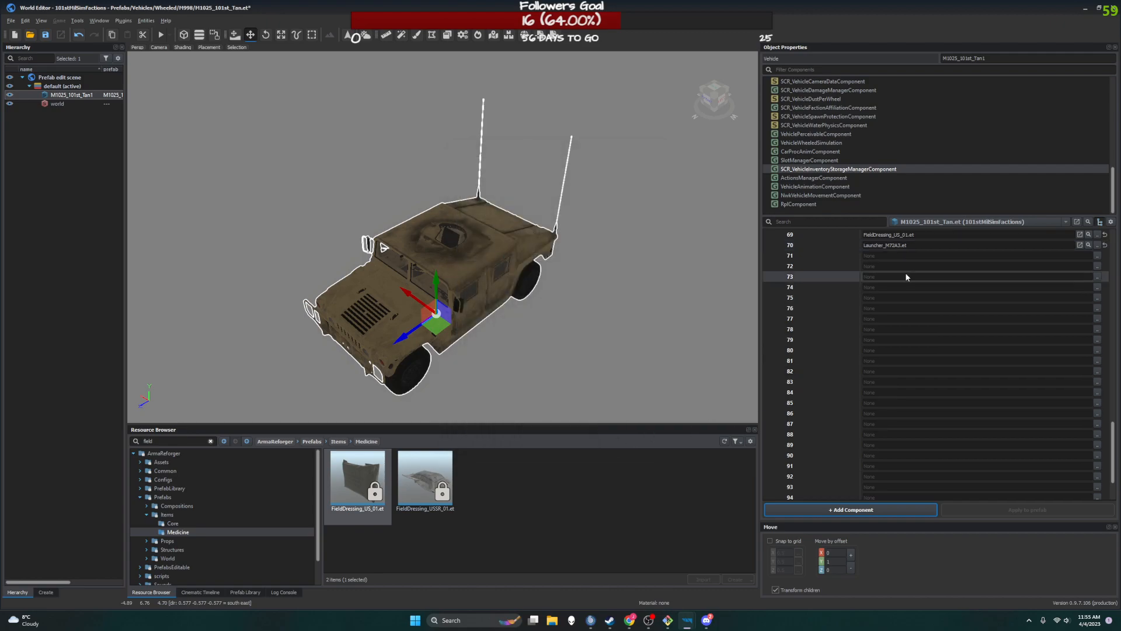